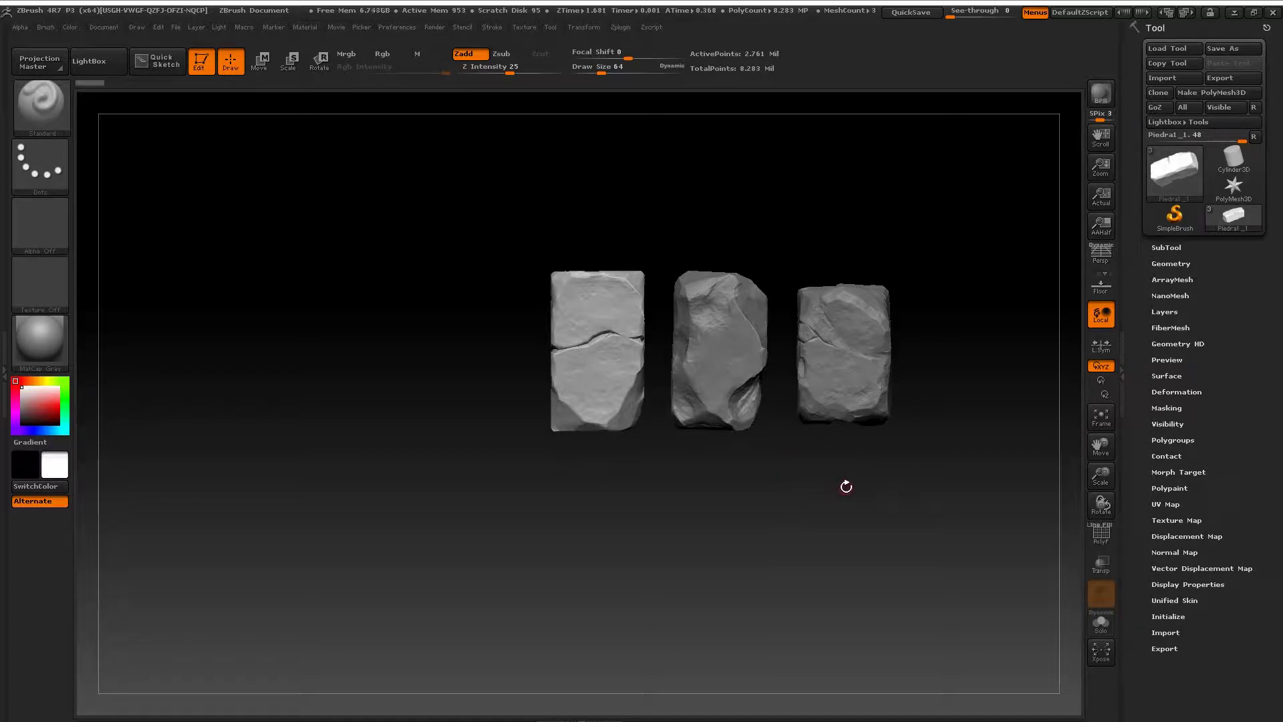
Step: Zoom in on the three rocks, raise Draw Size to 597 and expand the SubTool palette
mouse_move(841, 487)
alt+mouse_down()
mouse_move(736, 476)
mouse_move(768, 481)
alt+mouse_up()
key(s)
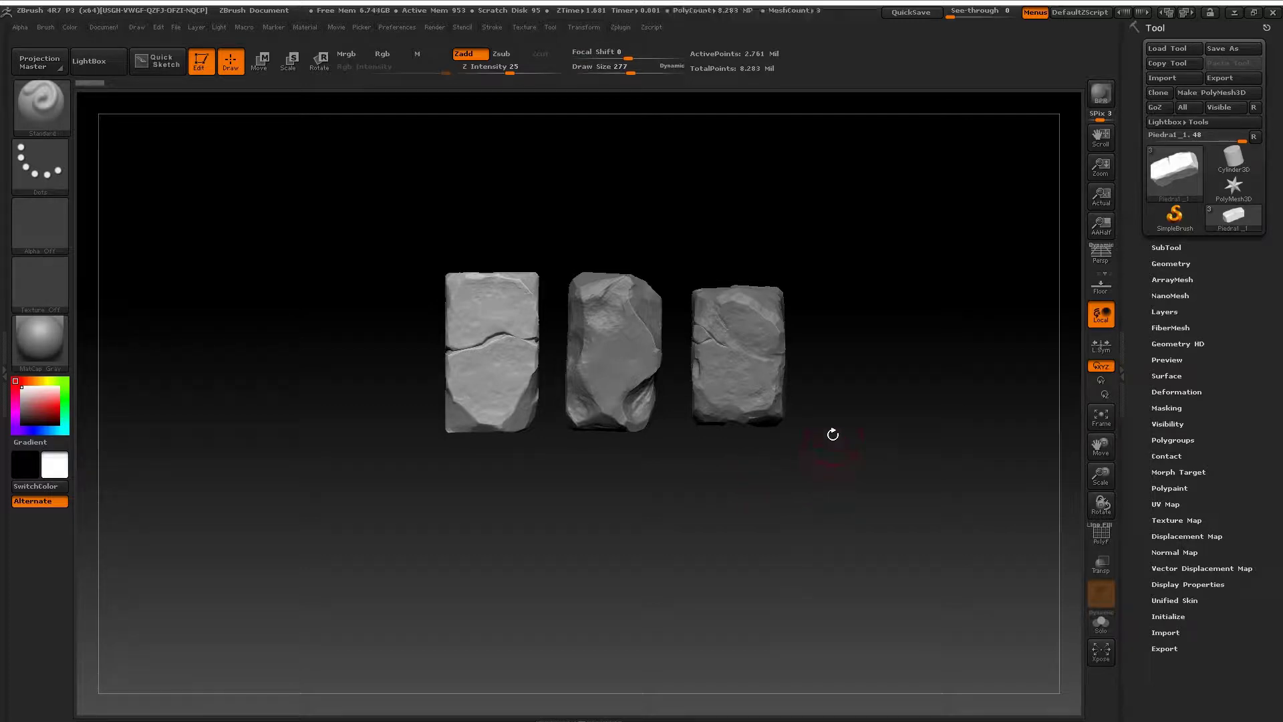
mouse_move(831, 436)
alt+mouse_down()
mouse_move(831, 451)
mouse_move(800, 456)
mouse_move(837, 458)
alt+mouse_up()
key(s)
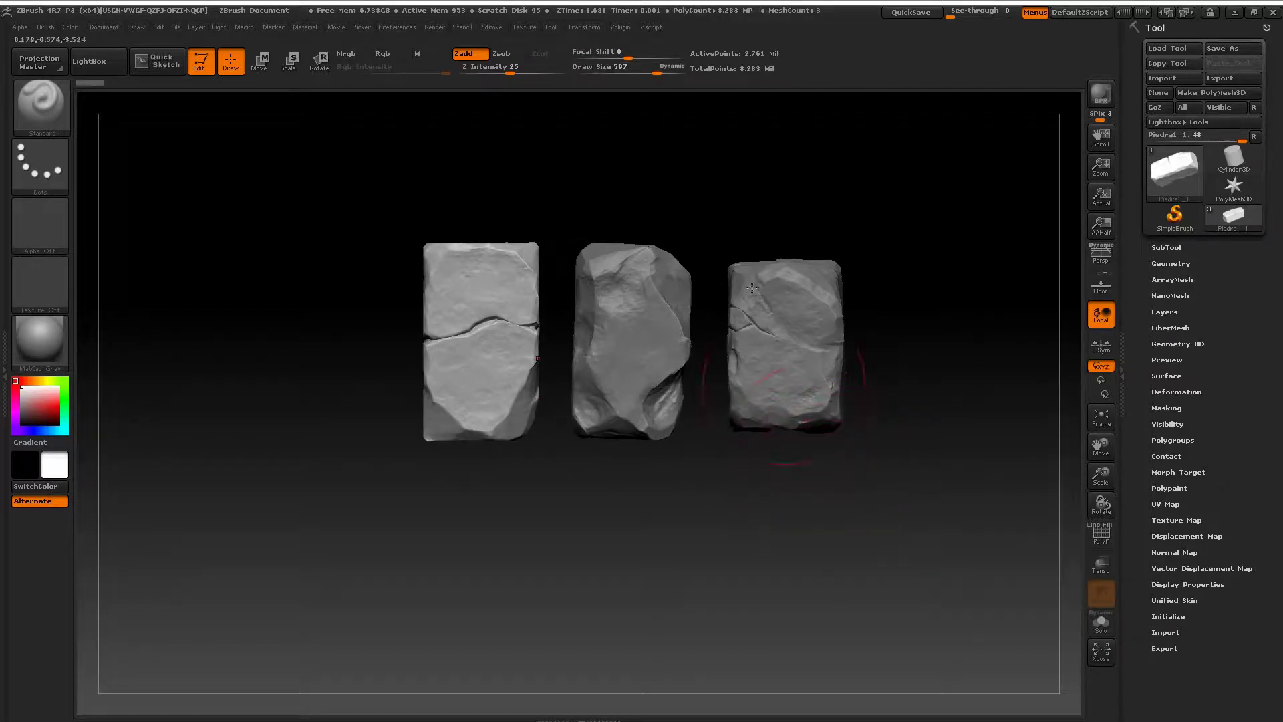
click(1195, 250)
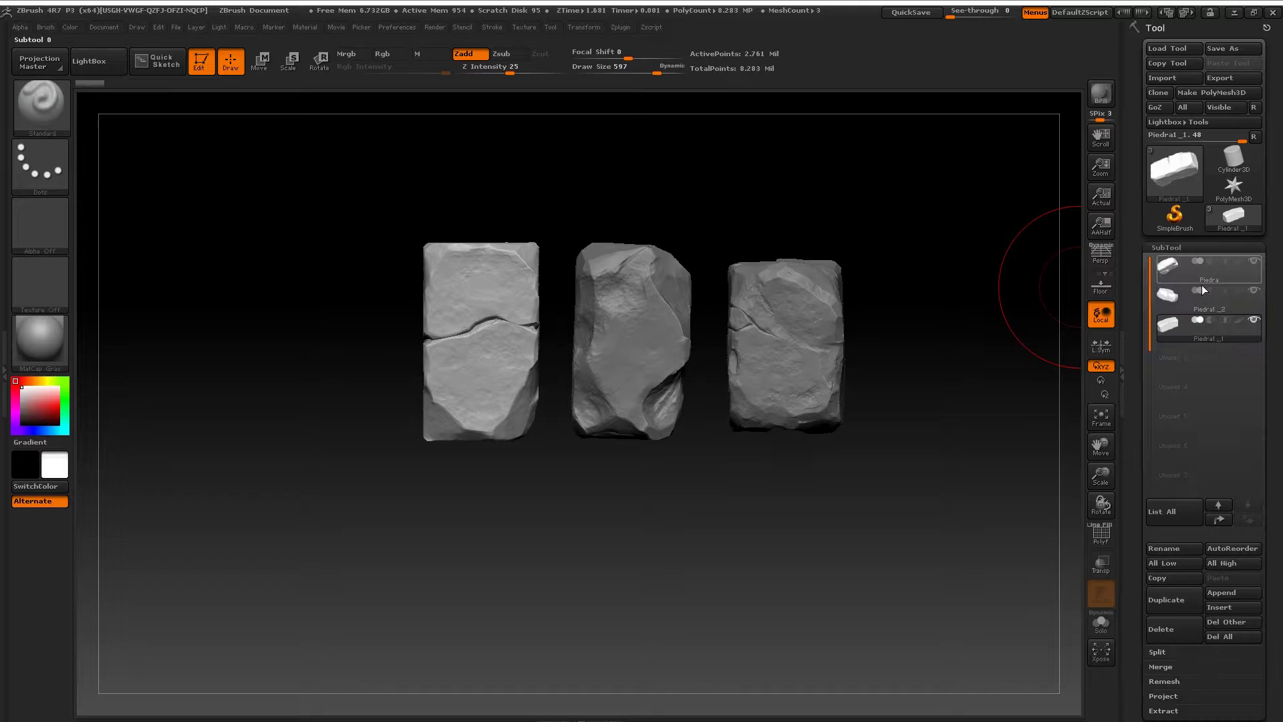
Step: Append a Plane3D subtool, select PM3D_Plane3D, orbit to an oblique view and enter Rotate mode
click(1227, 593)
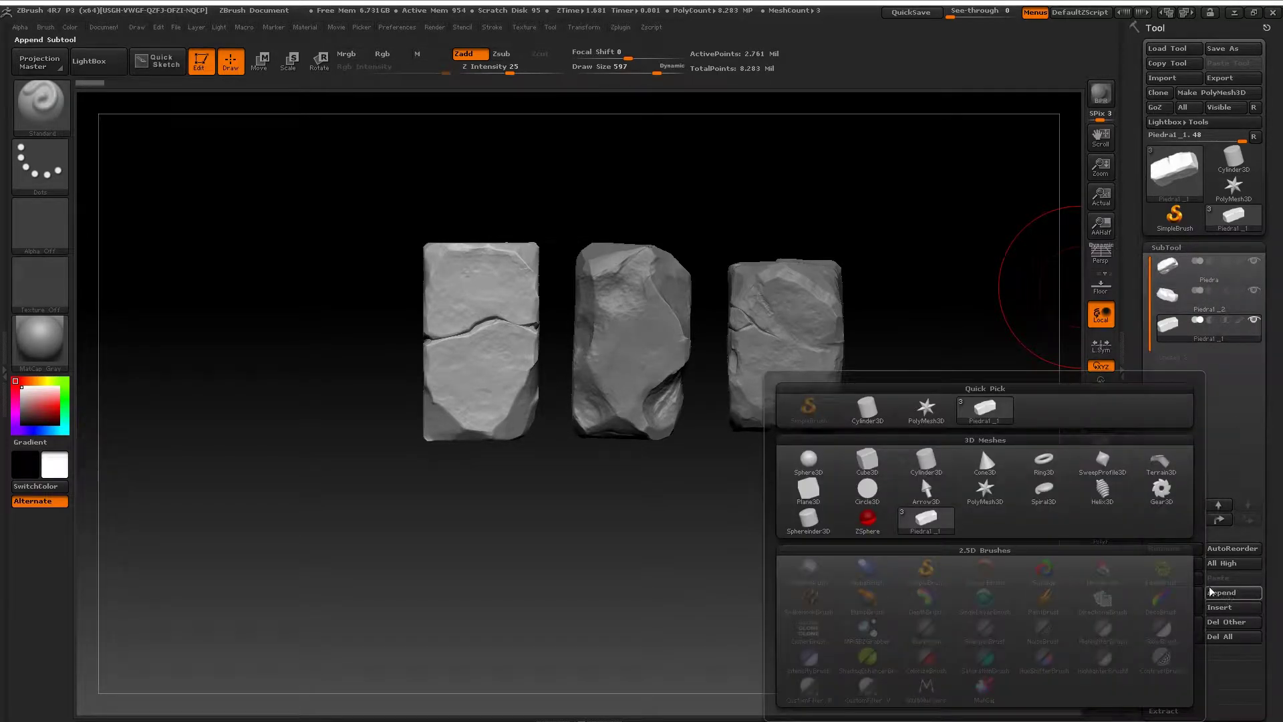
click(808, 490)
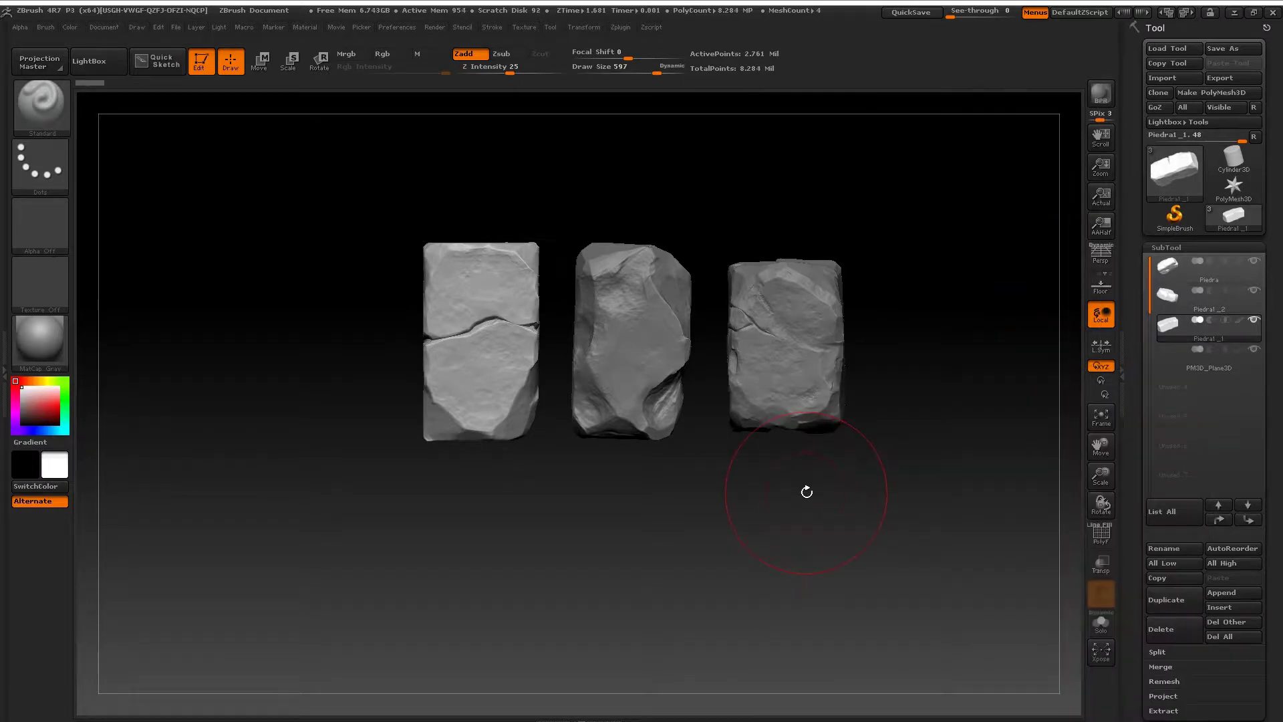
click(1168, 361)
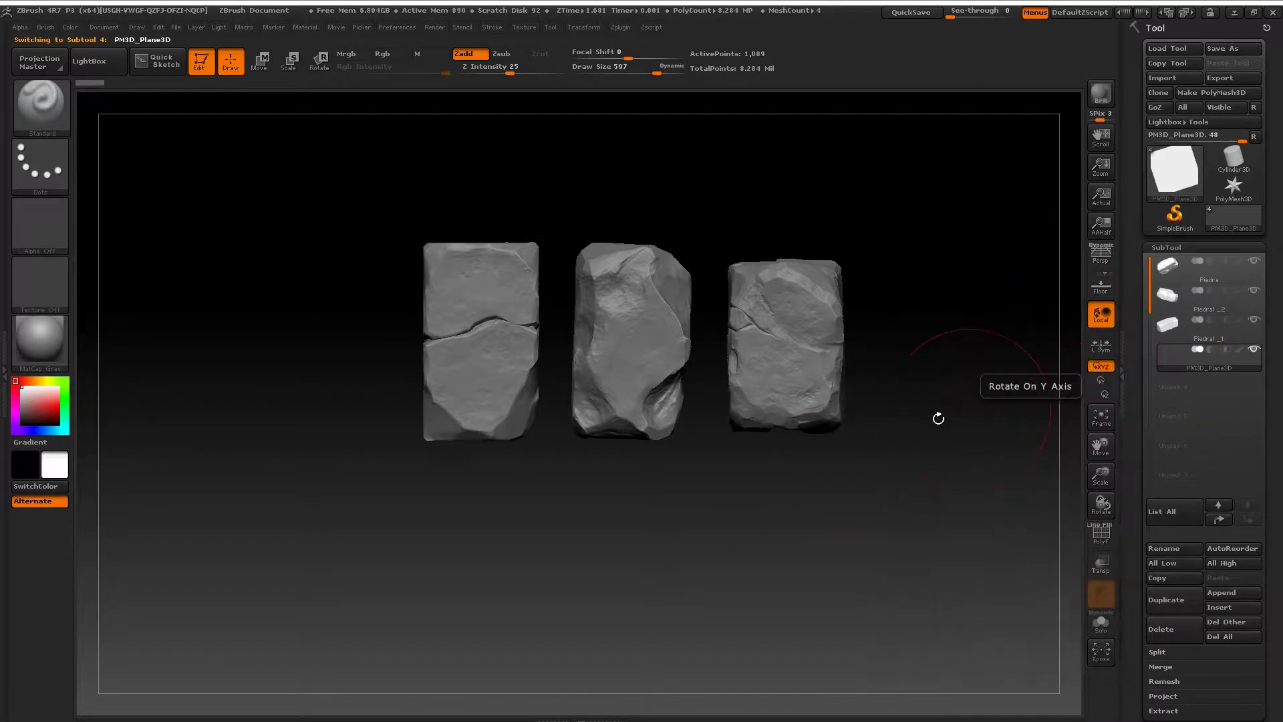
alt+drag(939, 419, 785, 298)
mouse_move(780, 392)
mouse_down()
mouse_move(835, 393)
mouse_move(816, 363)
mouse_move(535, 370)
mouse_move(695, 389)
mouse_move(743, 357)
mouse_move(714, 422)
mouse_move(704, 296)
mouse_move(680, 298)
mouse_move(833, 331)
mouse_up()
key(r)
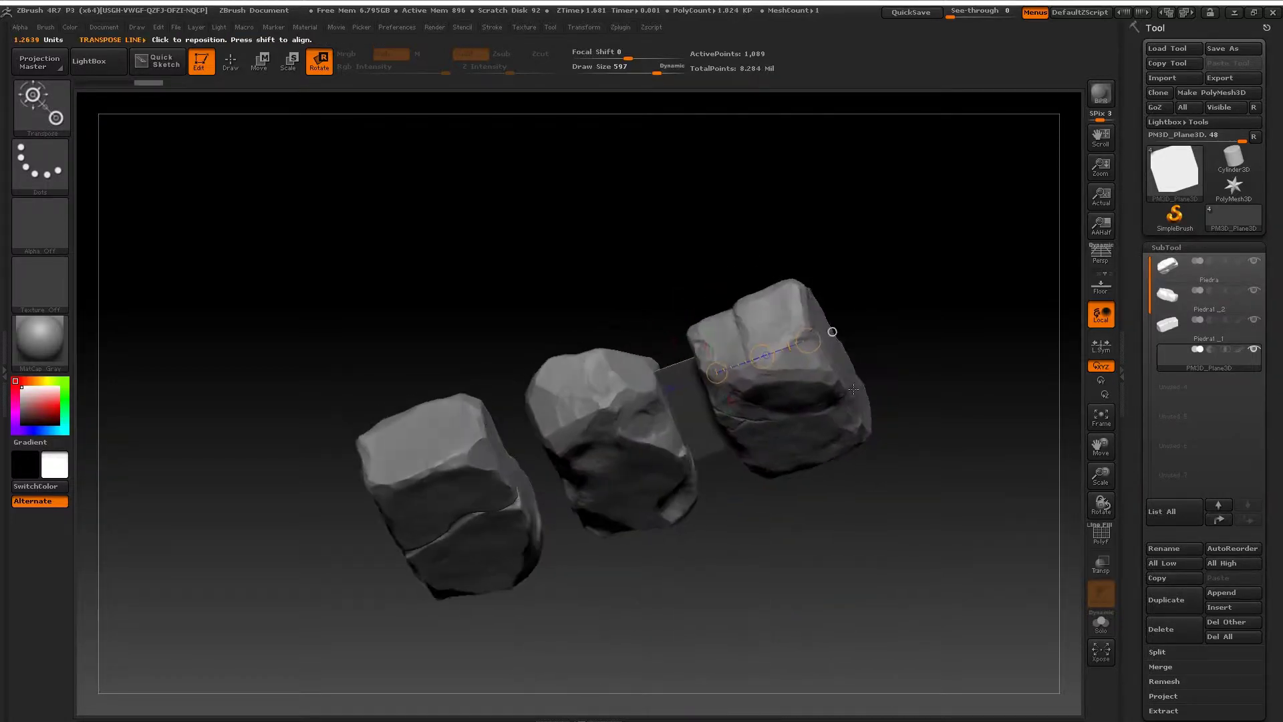
Step: Straighten the view and turn on Solo for the plane subtool
shift+drag(852, 389, 863, 413)
drag(801, 485, 804, 378)
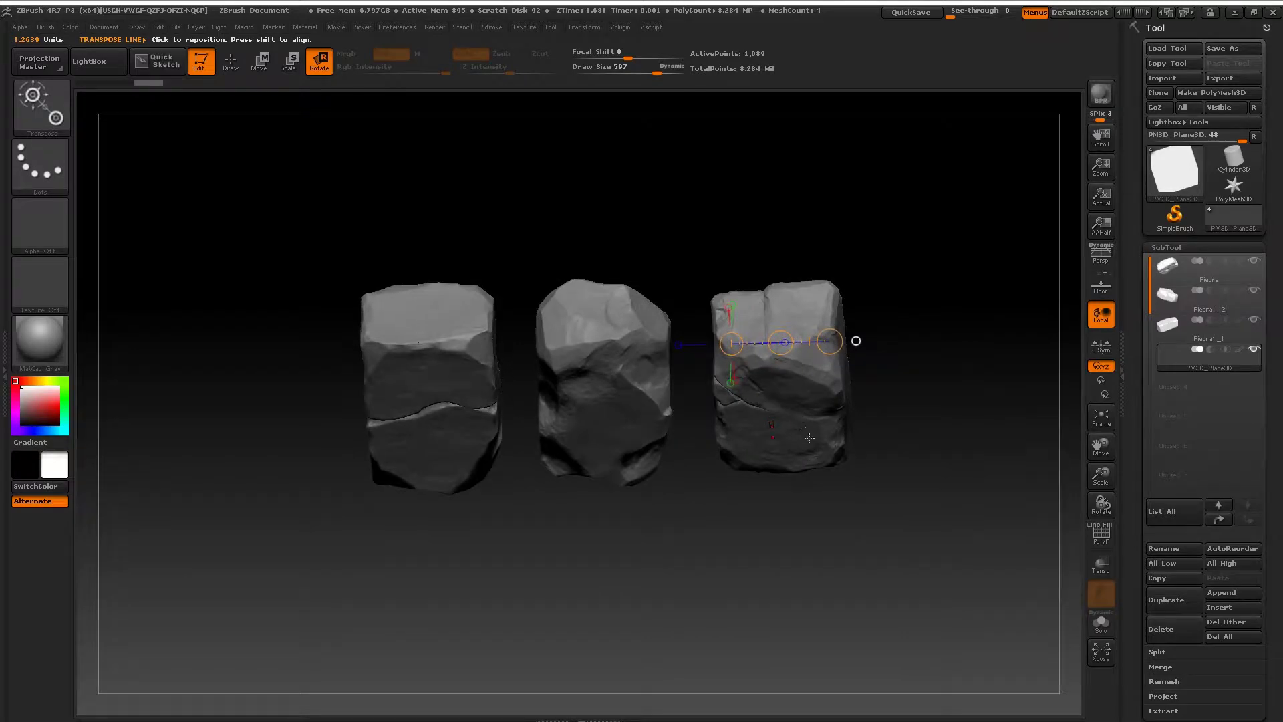
shift+click(1255, 349)
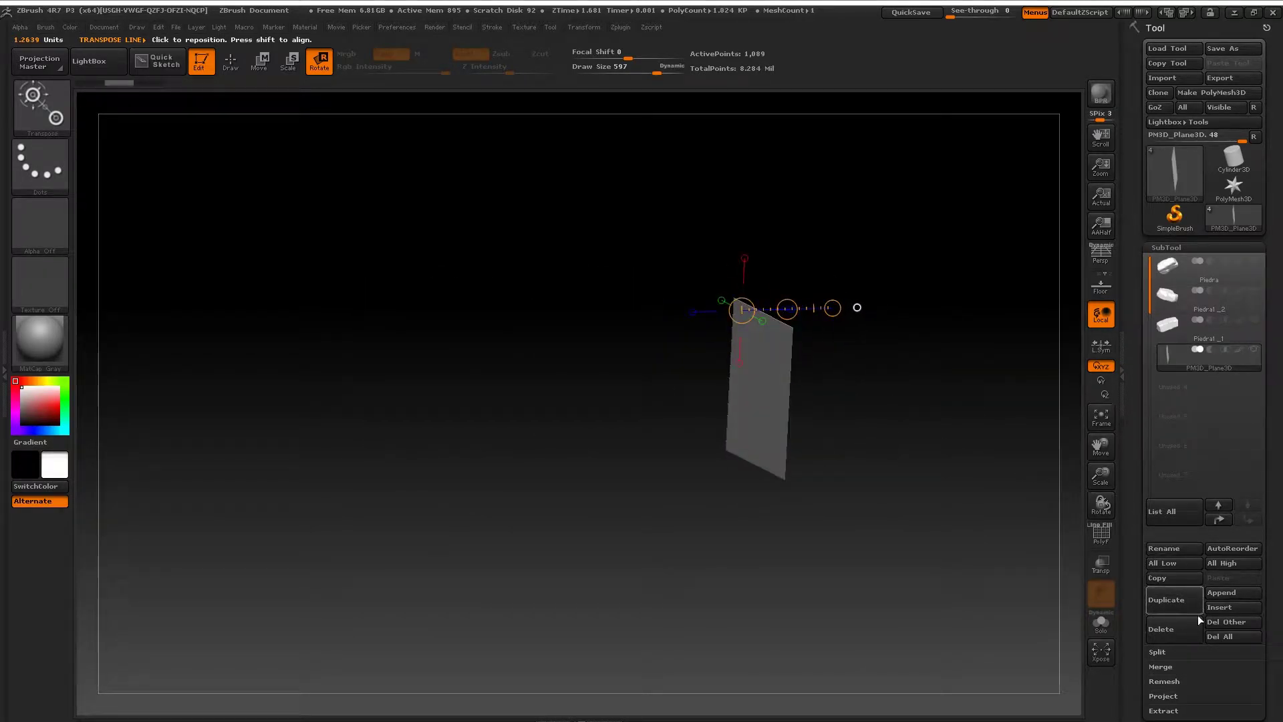
drag(1134, 634, 1145, 470)
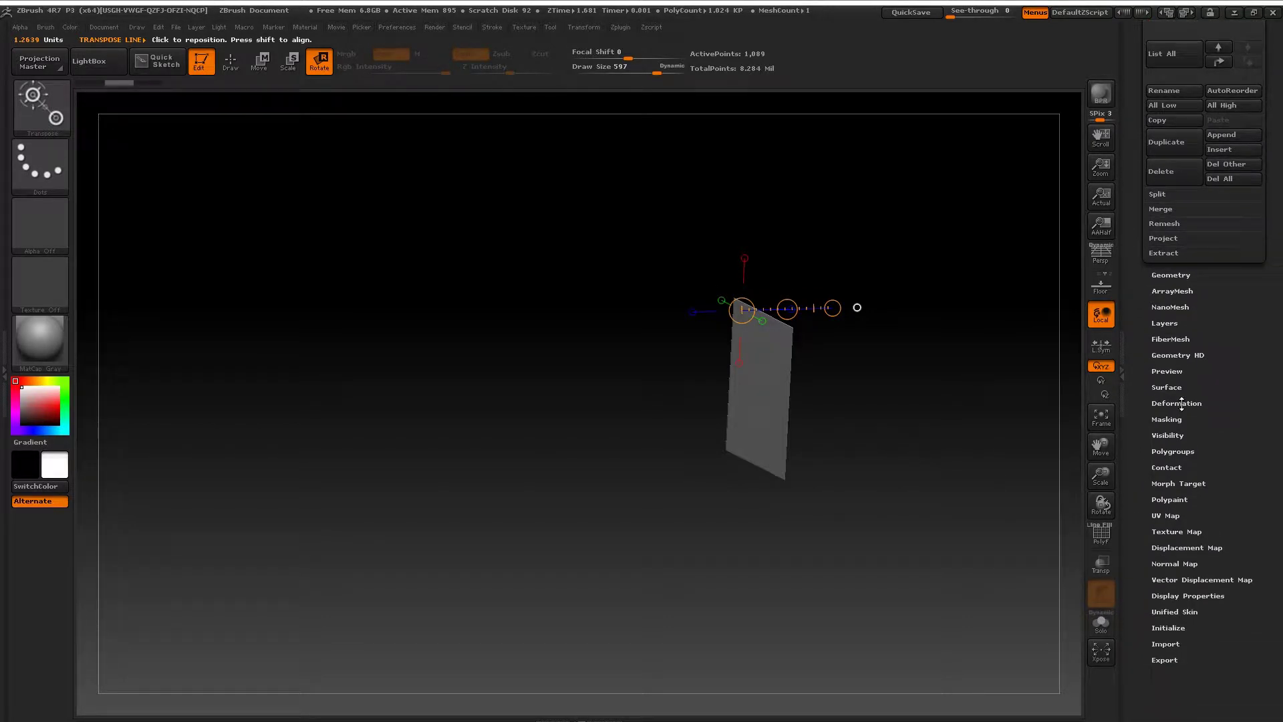
Step: Orbit the canvas until the plane stands upright and faces front
drag(1243, 401, 1199, 442)
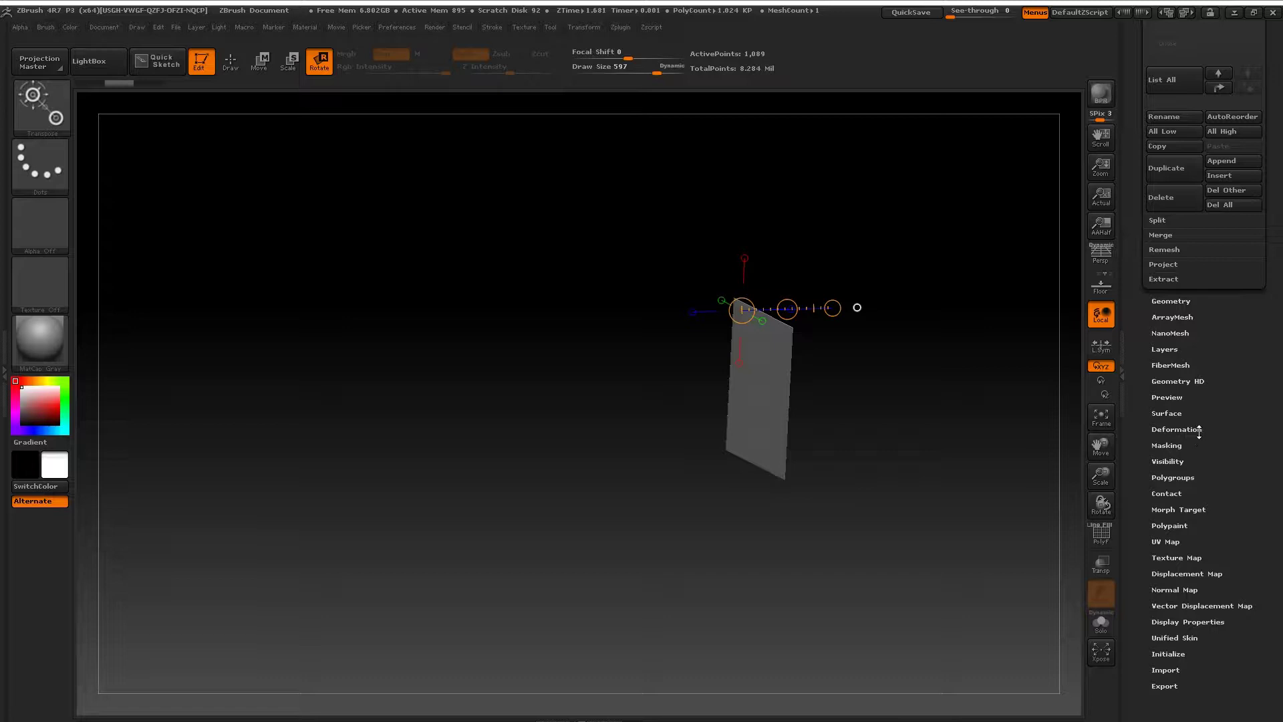
mouse_move(831, 332)
mouse_down()
mouse_move(843, 372)
mouse_move(738, 325)
mouse_up()
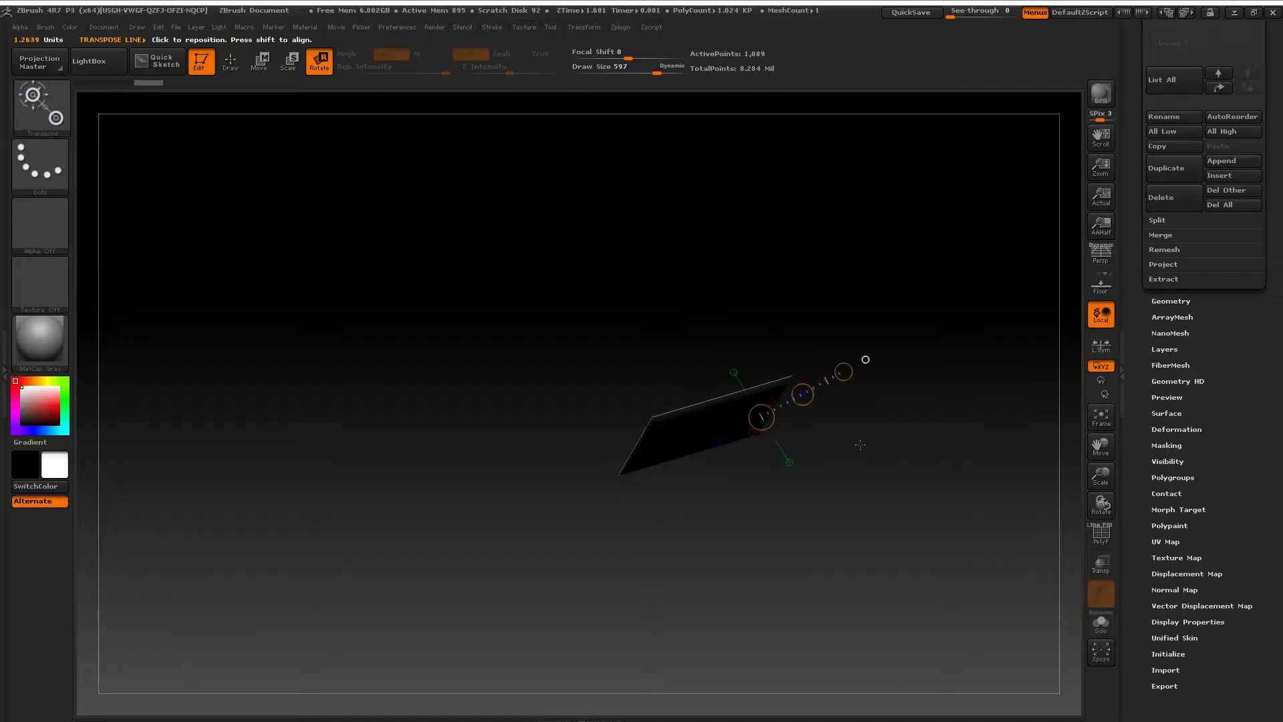
mouse_move(722, 324)
mouse_down()
mouse_move(856, 378)
mouse_move(863, 530)
mouse_up()
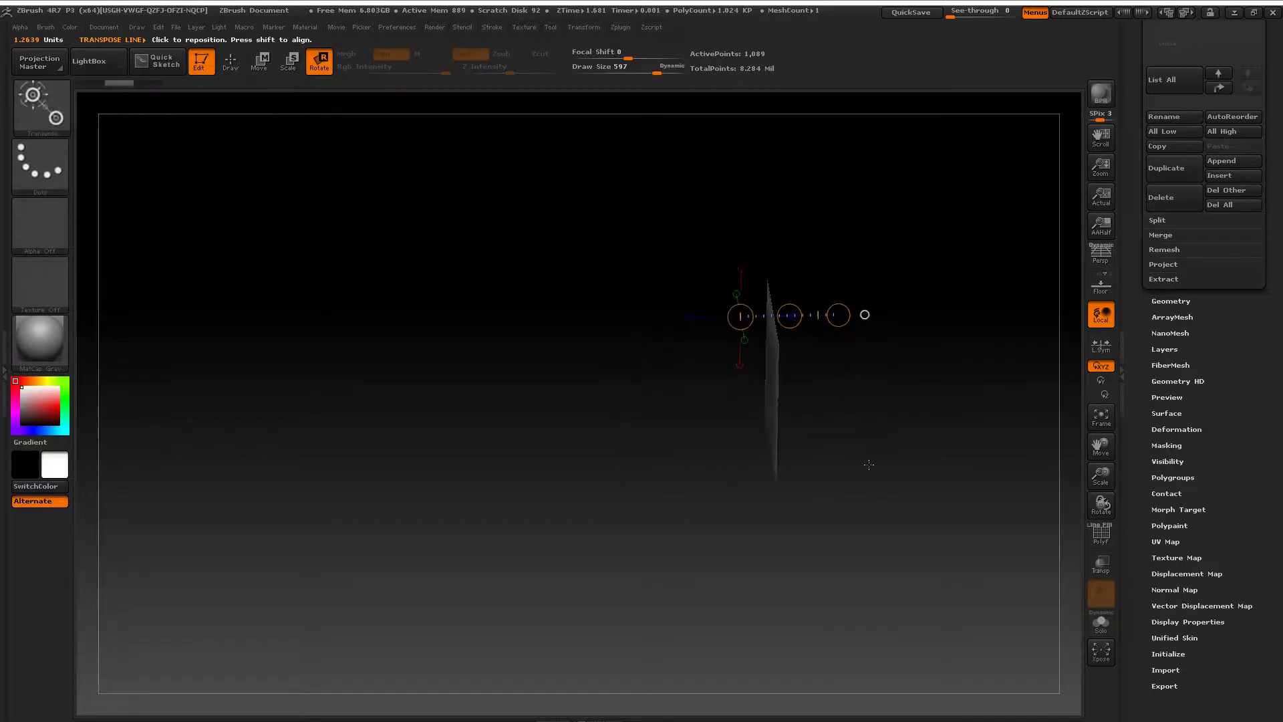
drag(866, 439, 839, 438)
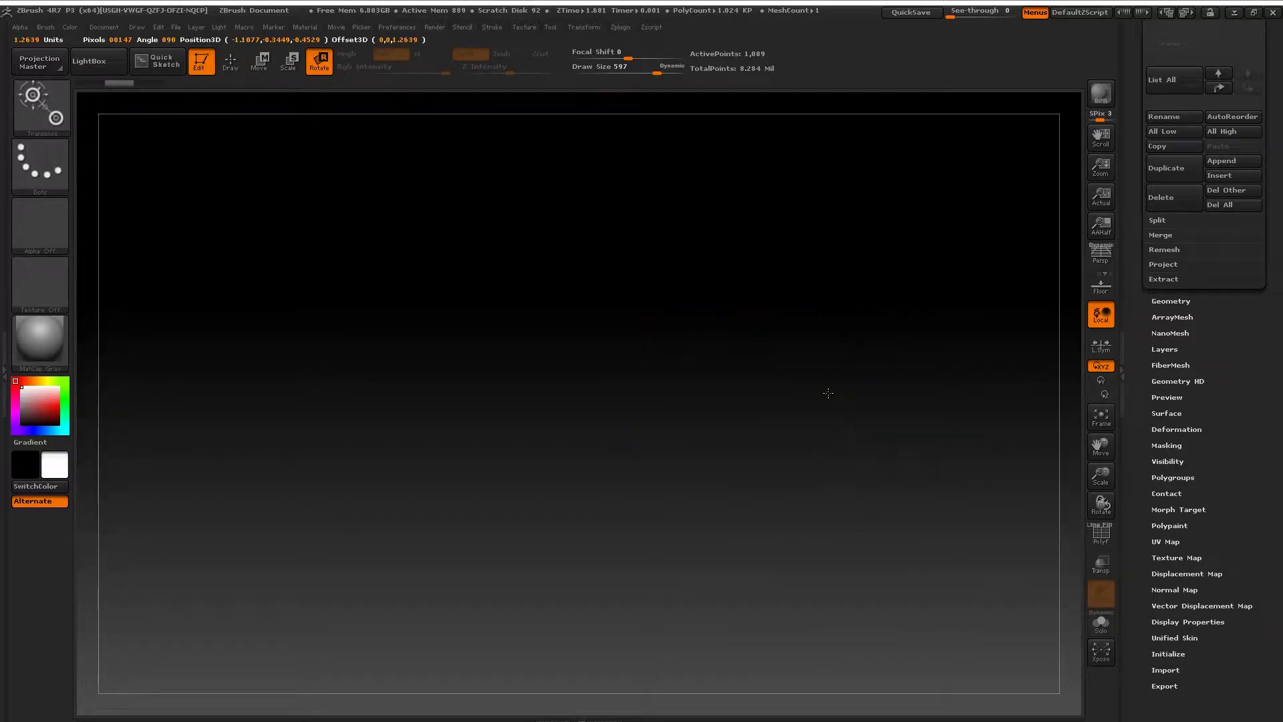
drag(718, 321, 915, 361)
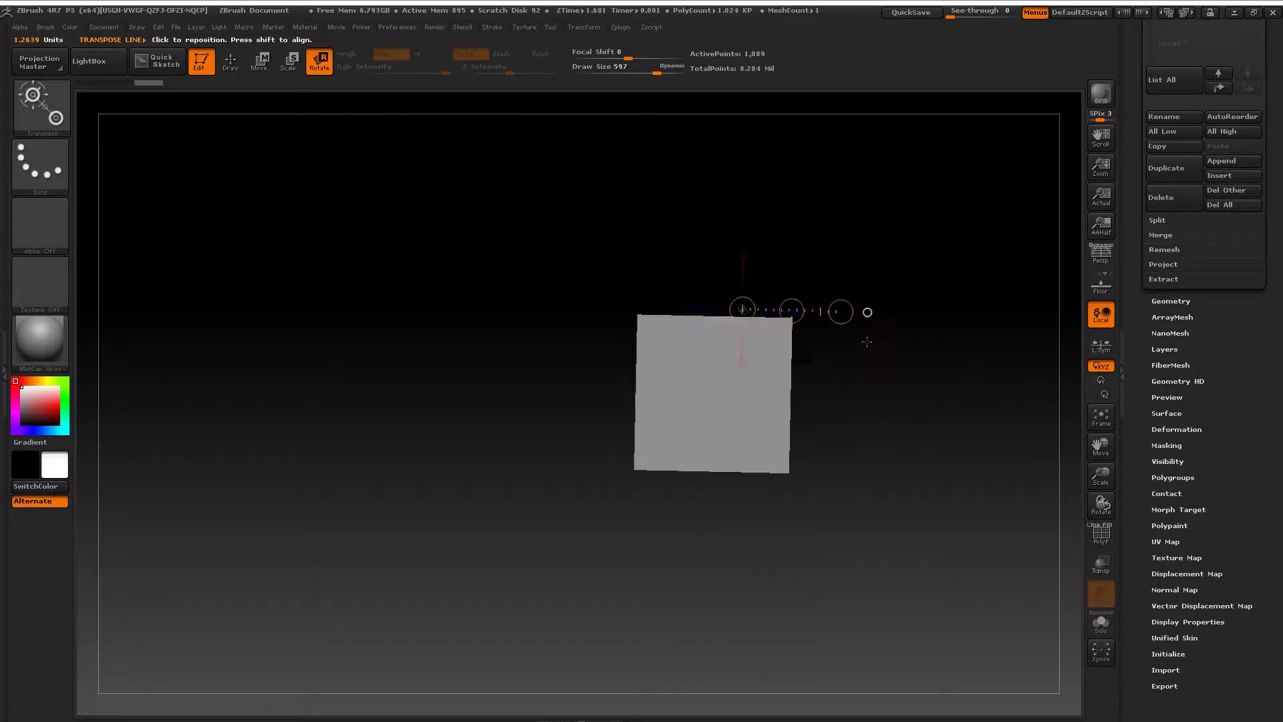
Step: Turn Solo off so the three rocks reappear, and pan the scene right
drag(1134, 349, 1134, 521)
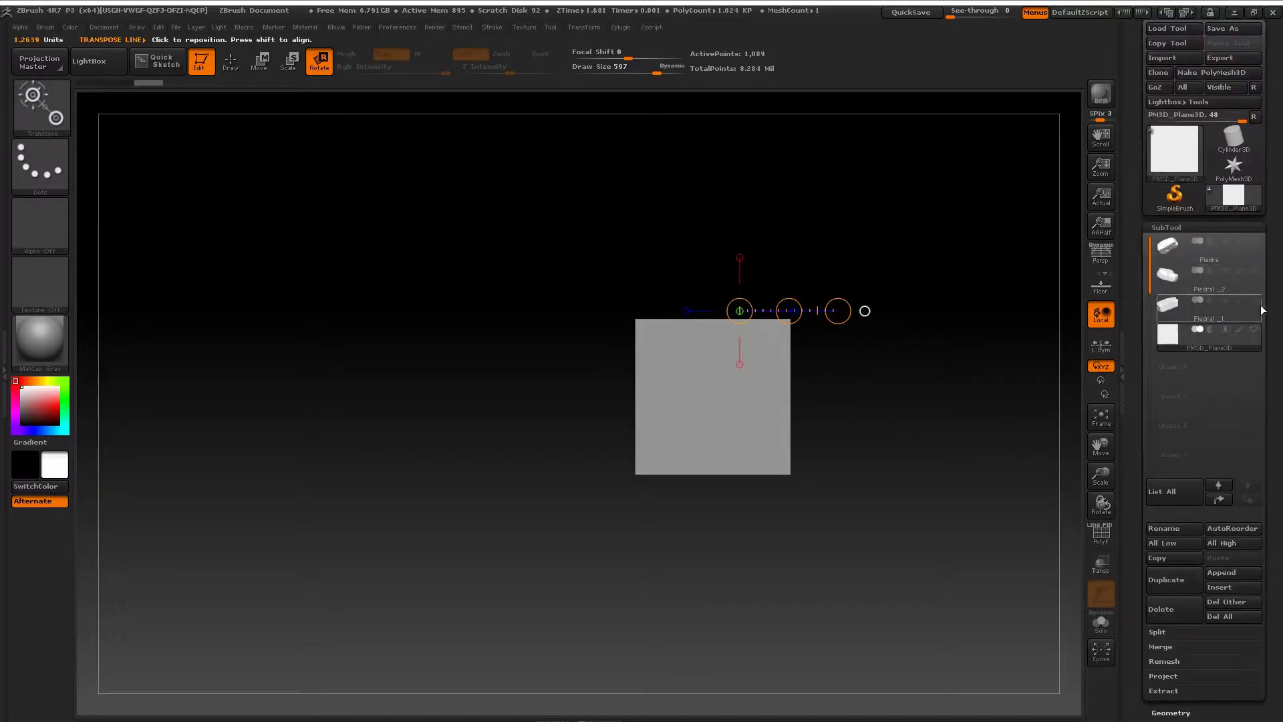
shift+click(1254, 328)
mouse_move(871, 465)
mouse_down()
mouse_move(862, 618)
mouse_move(863, 562)
mouse_up()
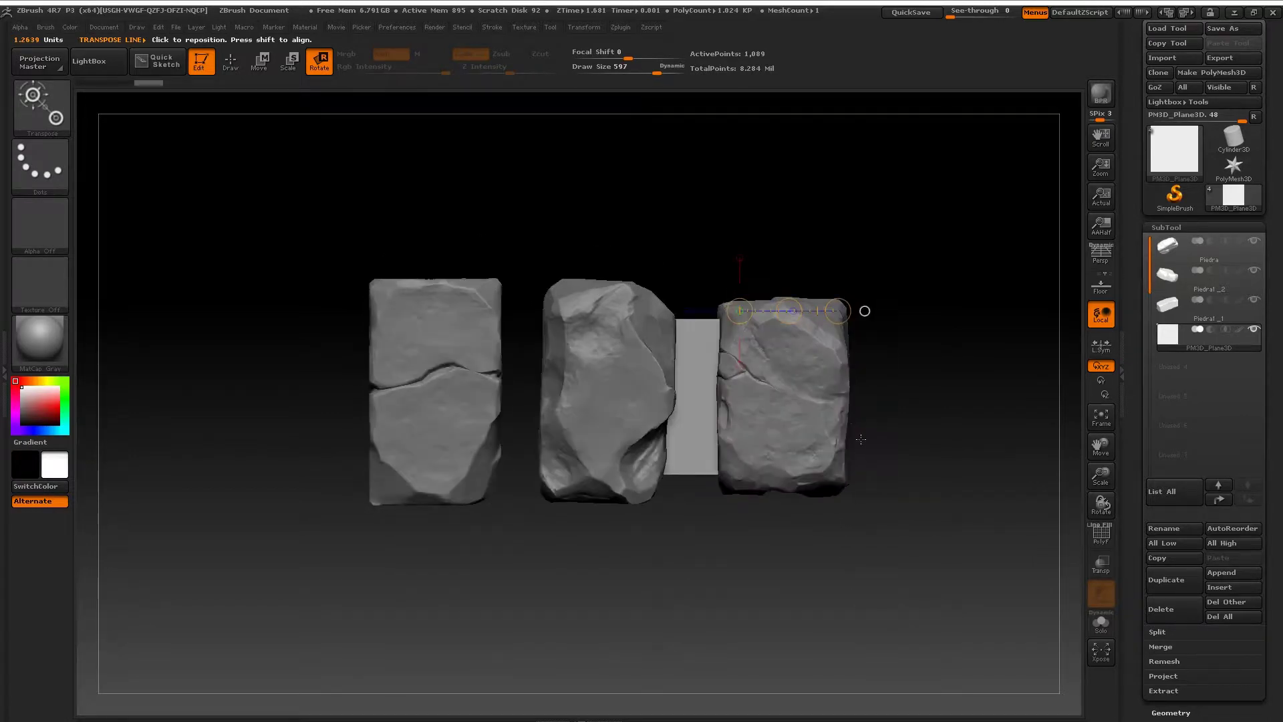
mouse_move(772, 434)
alt+mouse_down()
mouse_move(853, 434)
mouse_move(926, 372)
alt+mouse_up()
Step: Scale the plane up with Transpose and move it to sit centered behind the rocks
key(w)
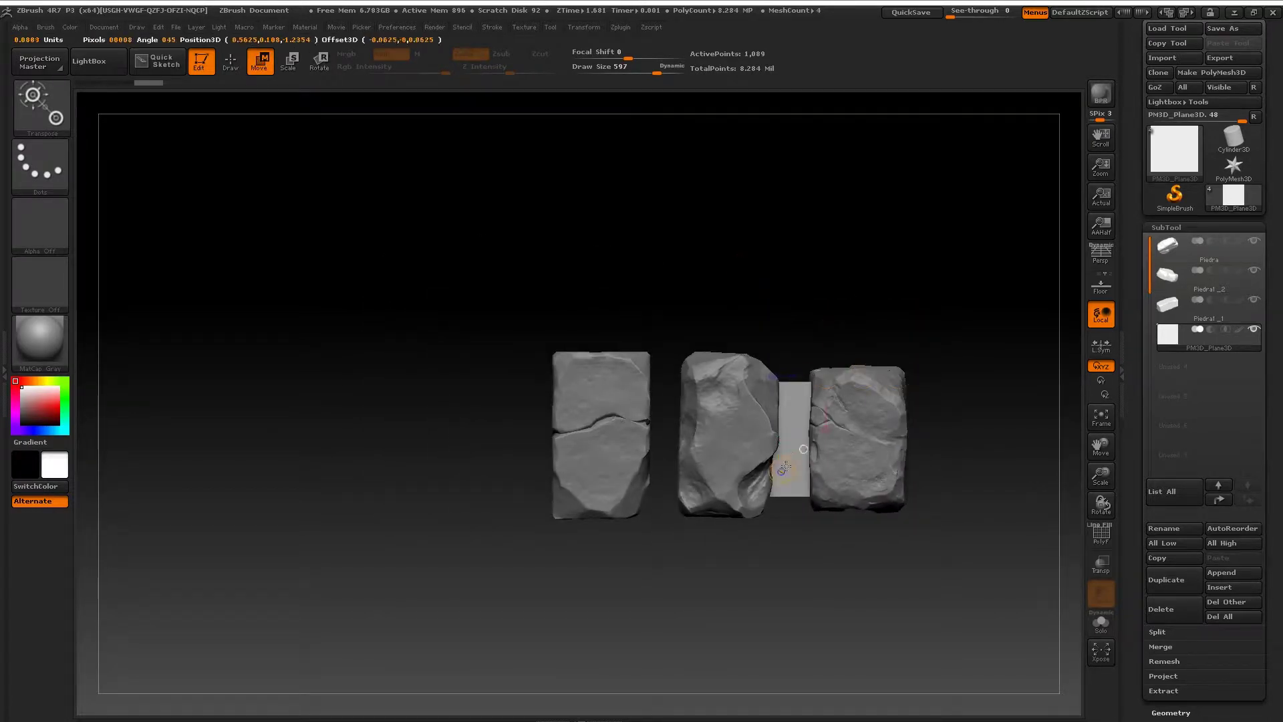
key(e)
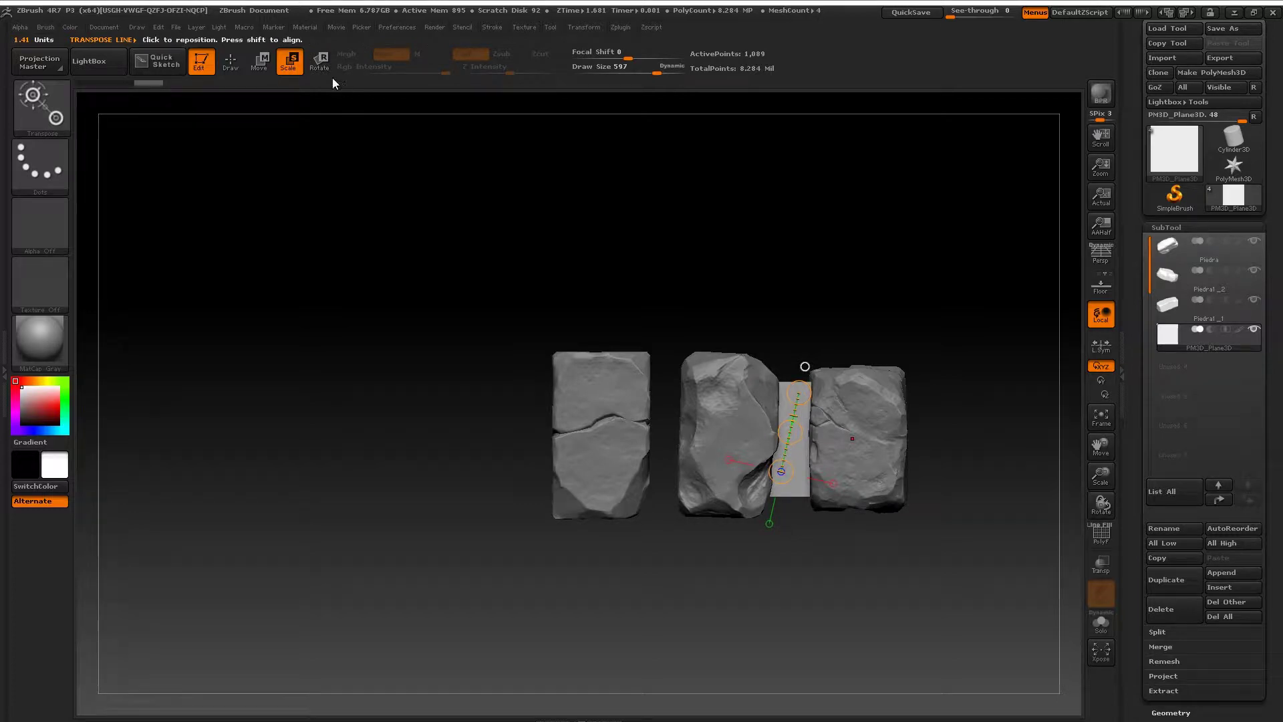
drag(804, 365, 912, 267)
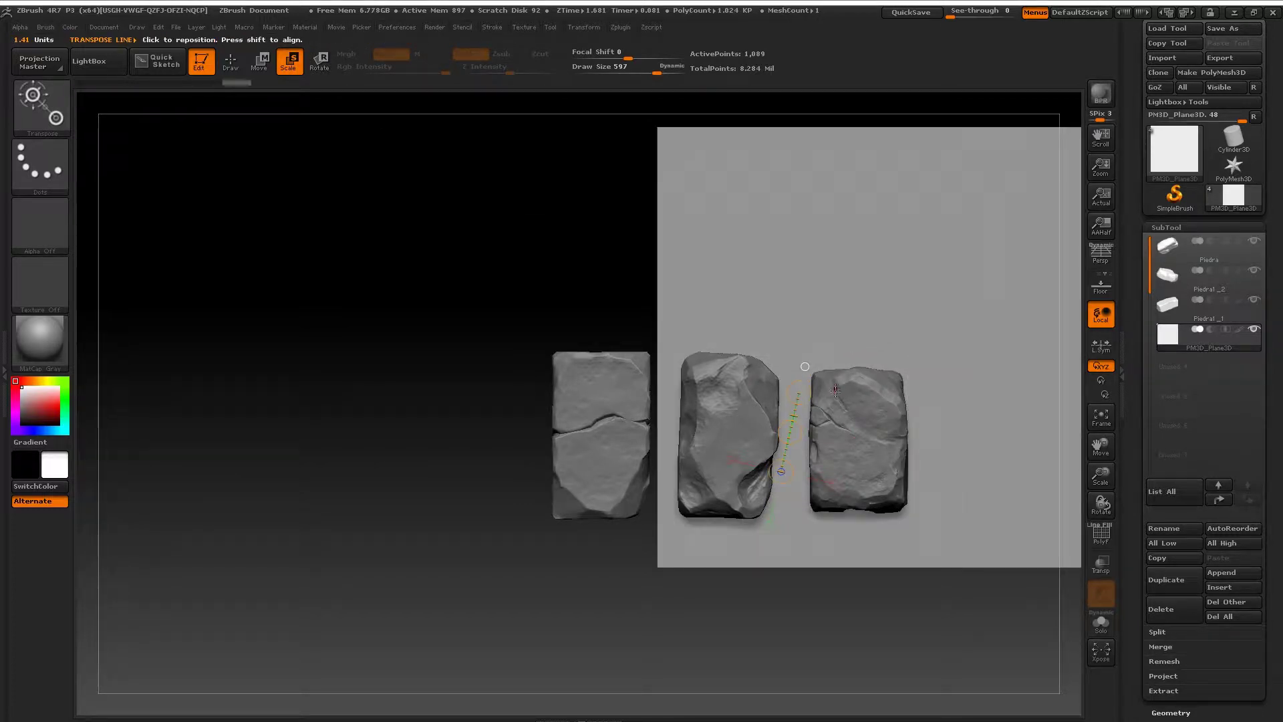
key(w)
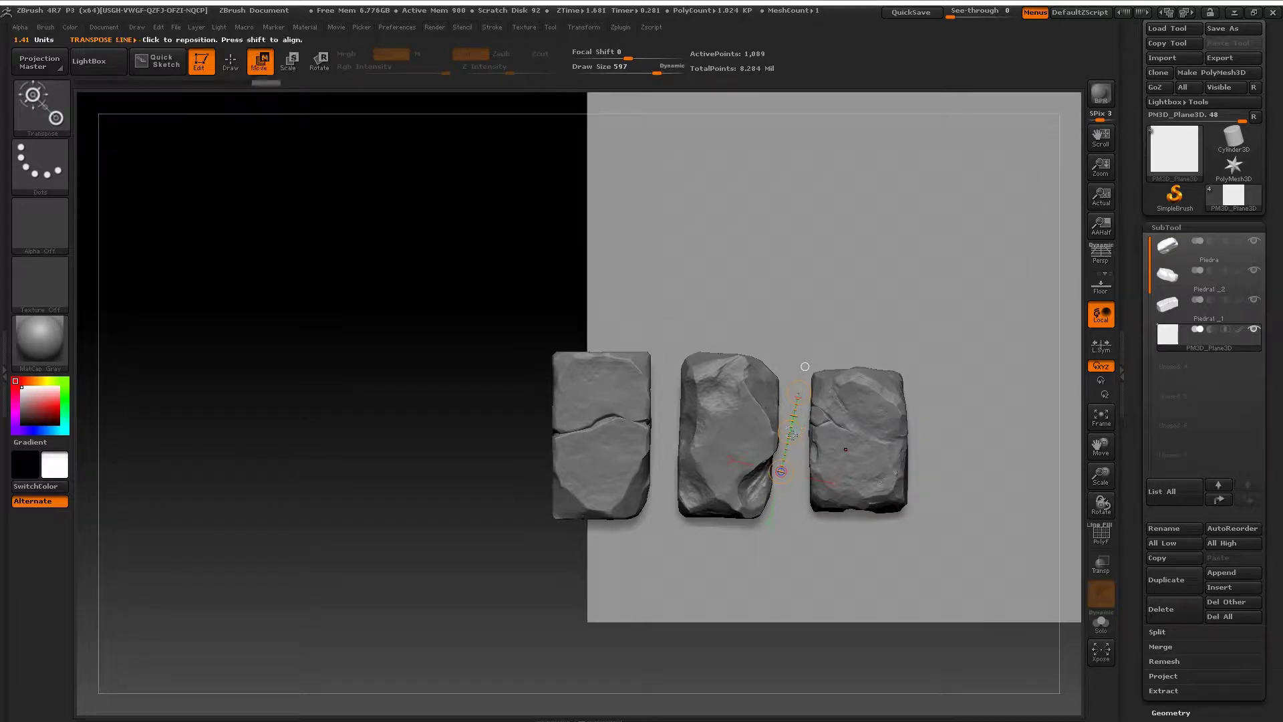
mouse_move(792, 434)
mouse_down()
mouse_move(668, 436)
mouse_move(481, 395)
mouse_up()
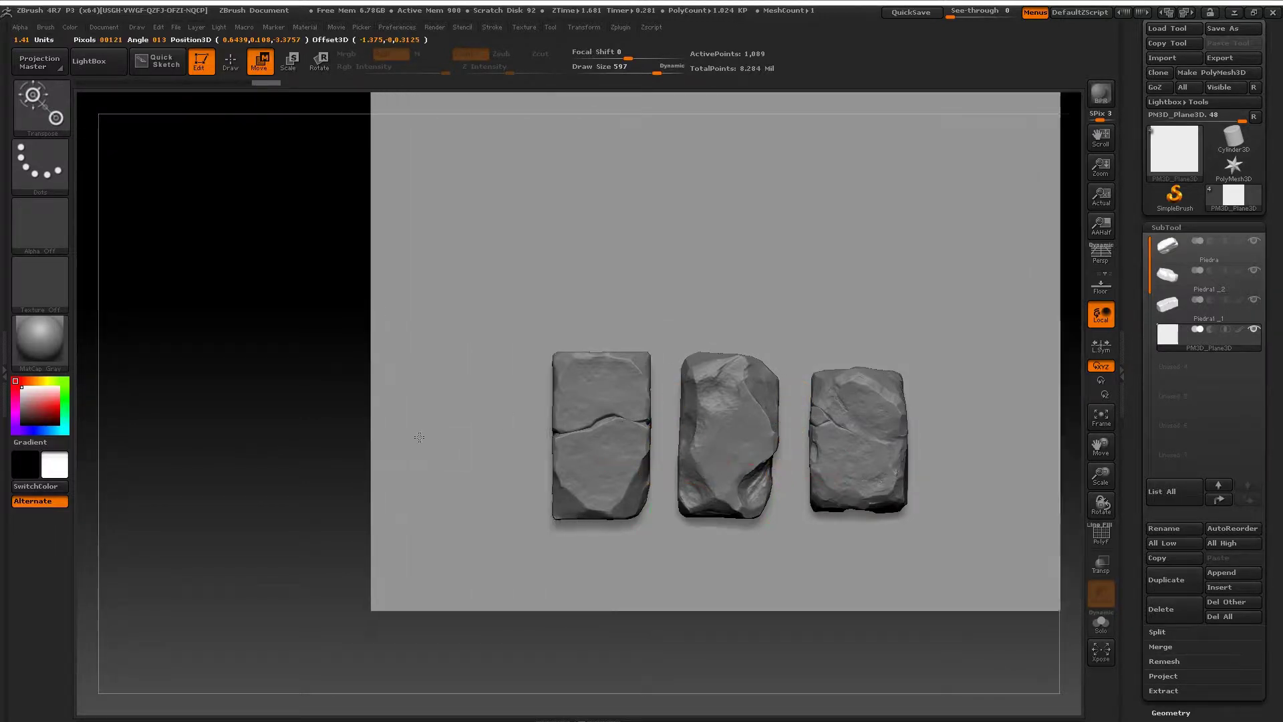
key(f)
mouse_move(611, 470)
mouse_down()
mouse_move(667, 452)
mouse_move(695, 462)
mouse_up()
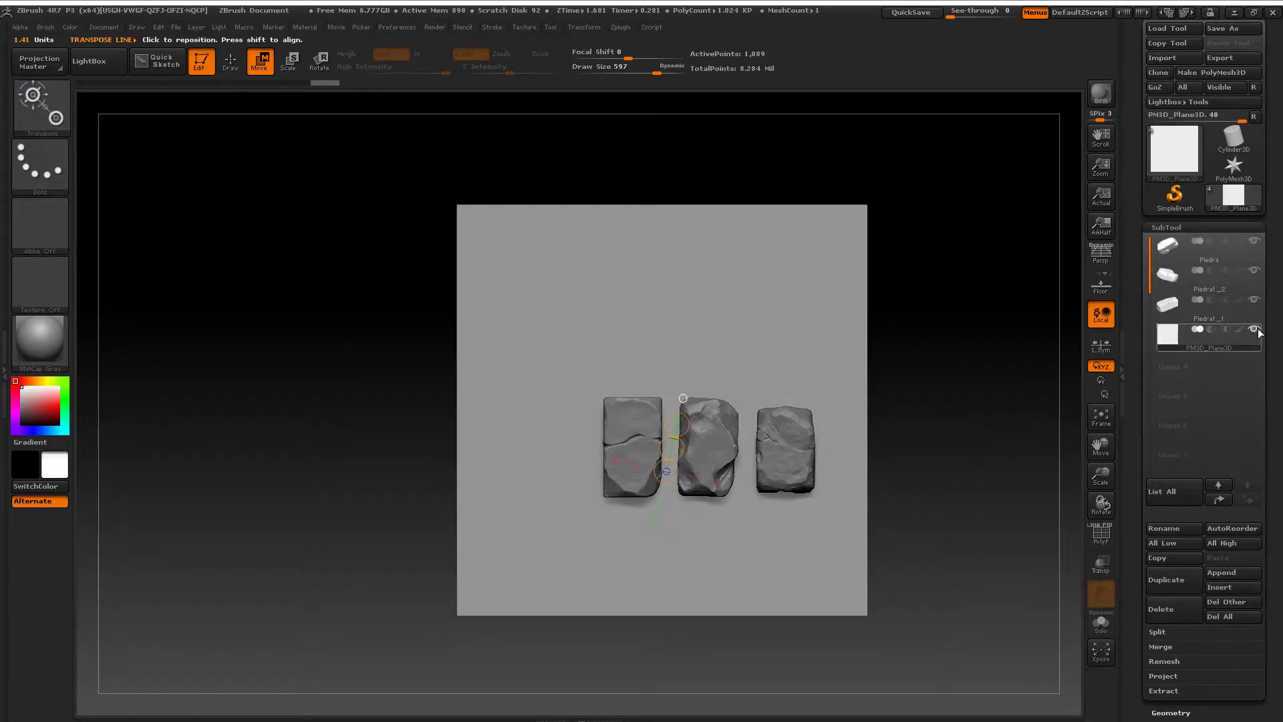
Step: Duplicate the PM3D_Plane3D subtool, reselect the original, solo it and return to Draw mode
click(1166, 580)
click(1202, 380)
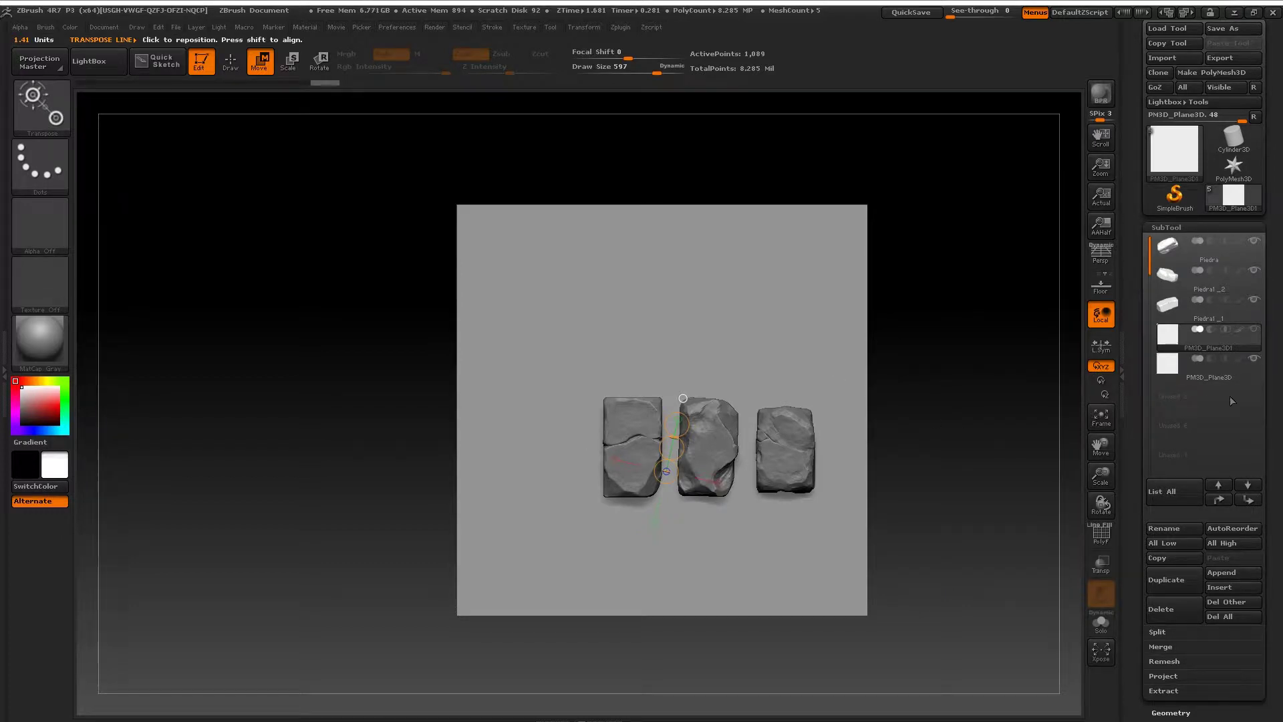
shift+click(1253, 330)
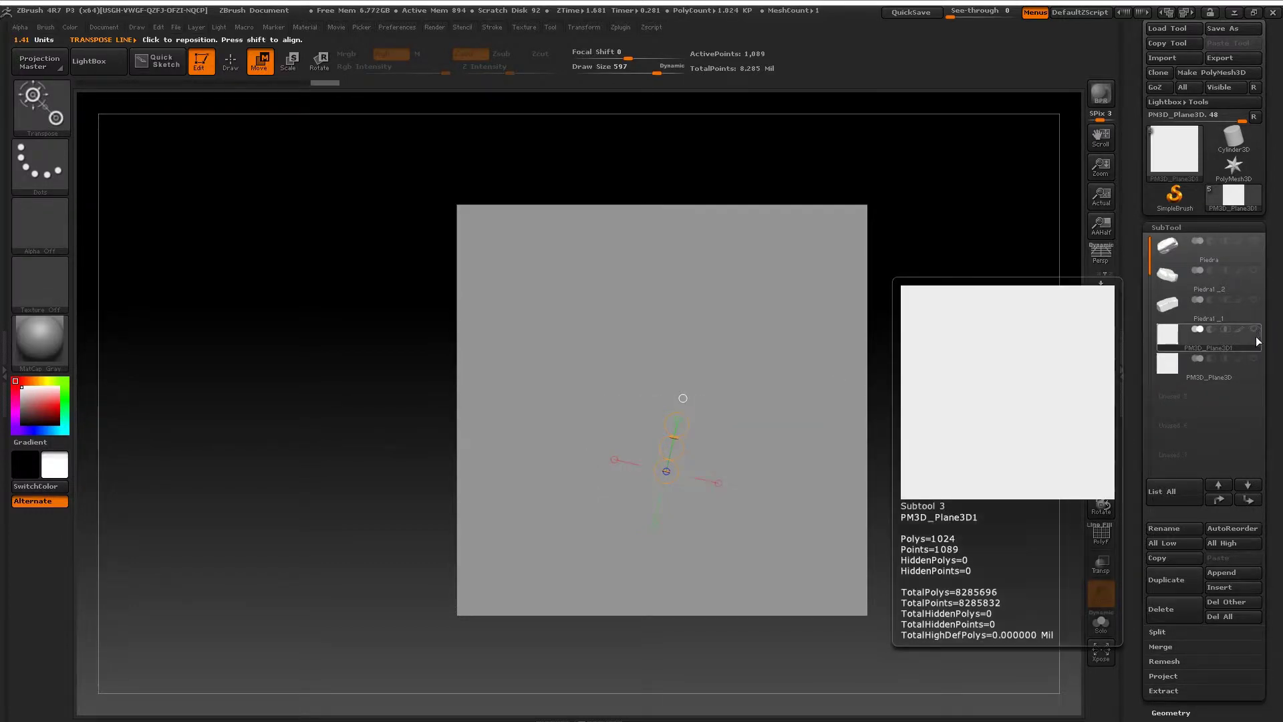
key(q)
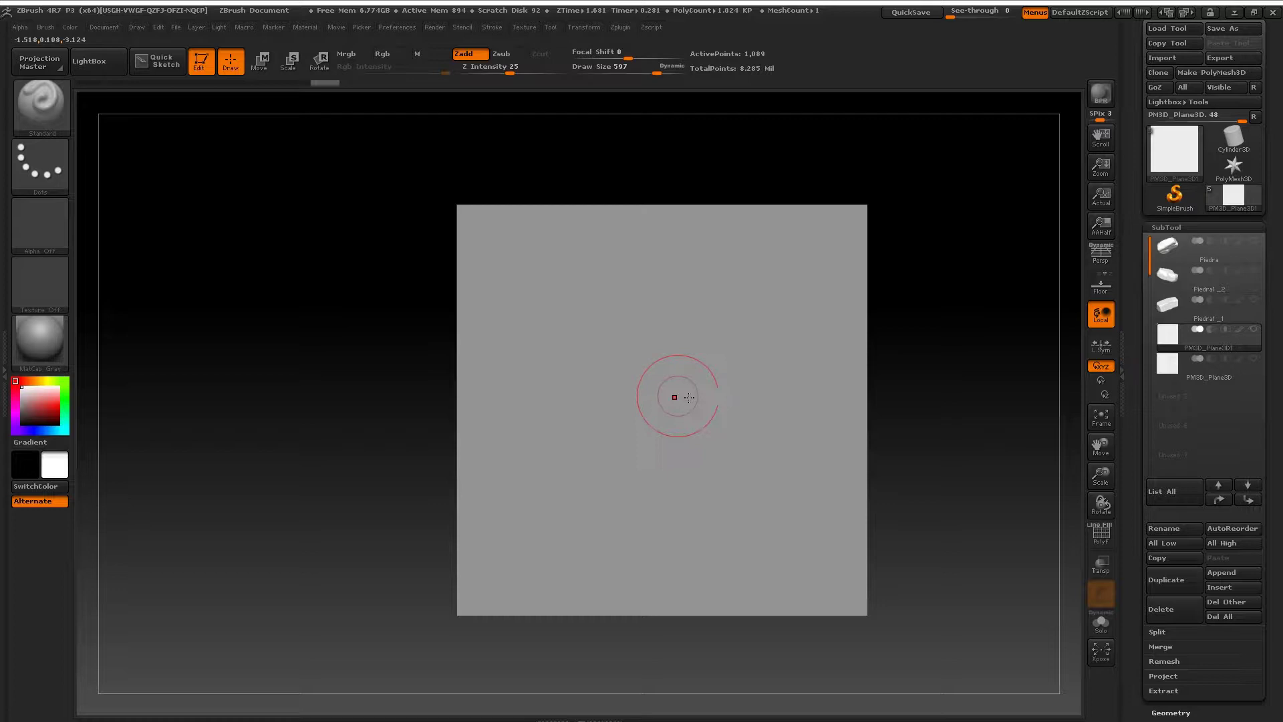
scroll(1136, 580, down, 1)
scroll(1183, 523, down, 5)
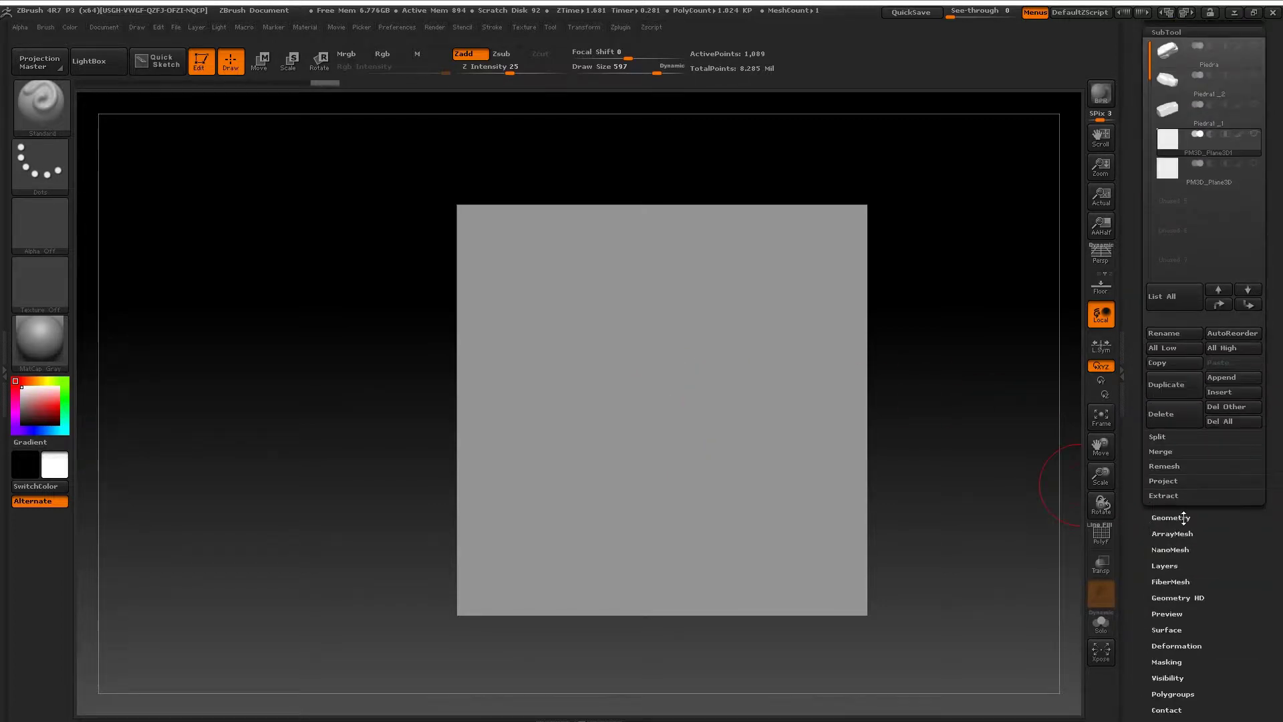
Step: With Smt off in Geometry, divide the plane up to SDiv 7, about 4.19 million polygons
click(1185, 518)
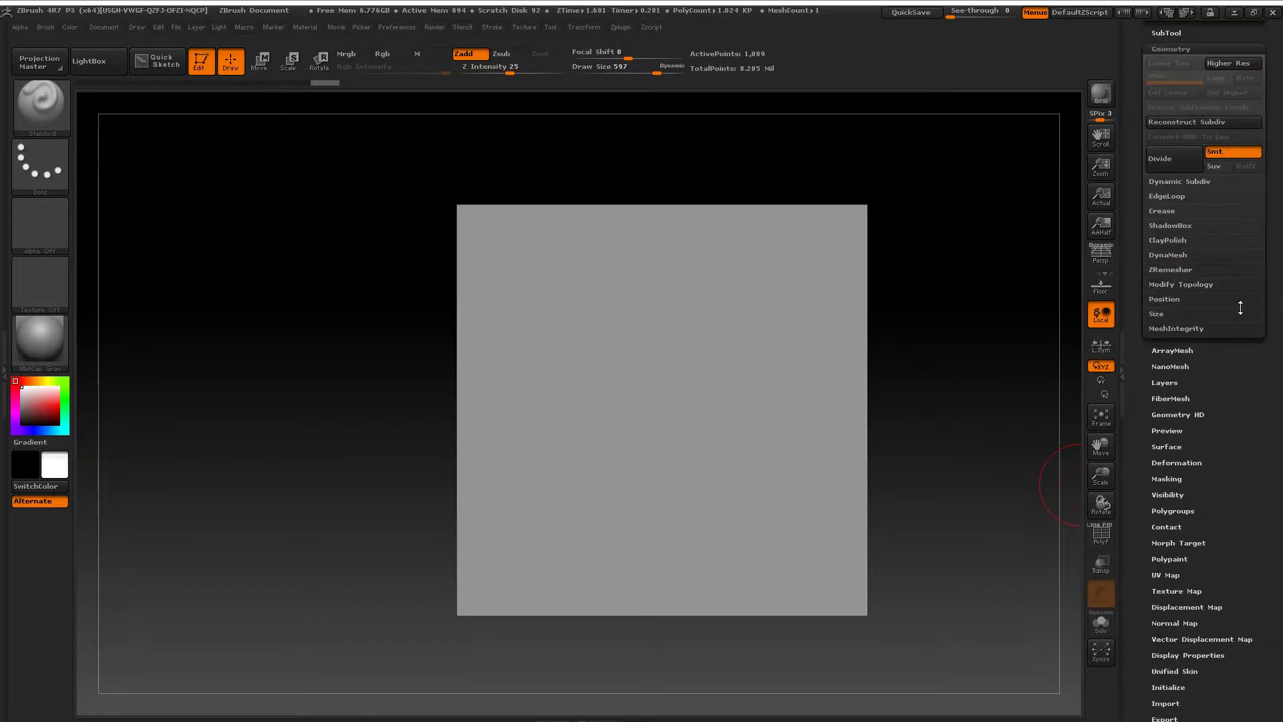
click(1220, 152)
click(1181, 162)
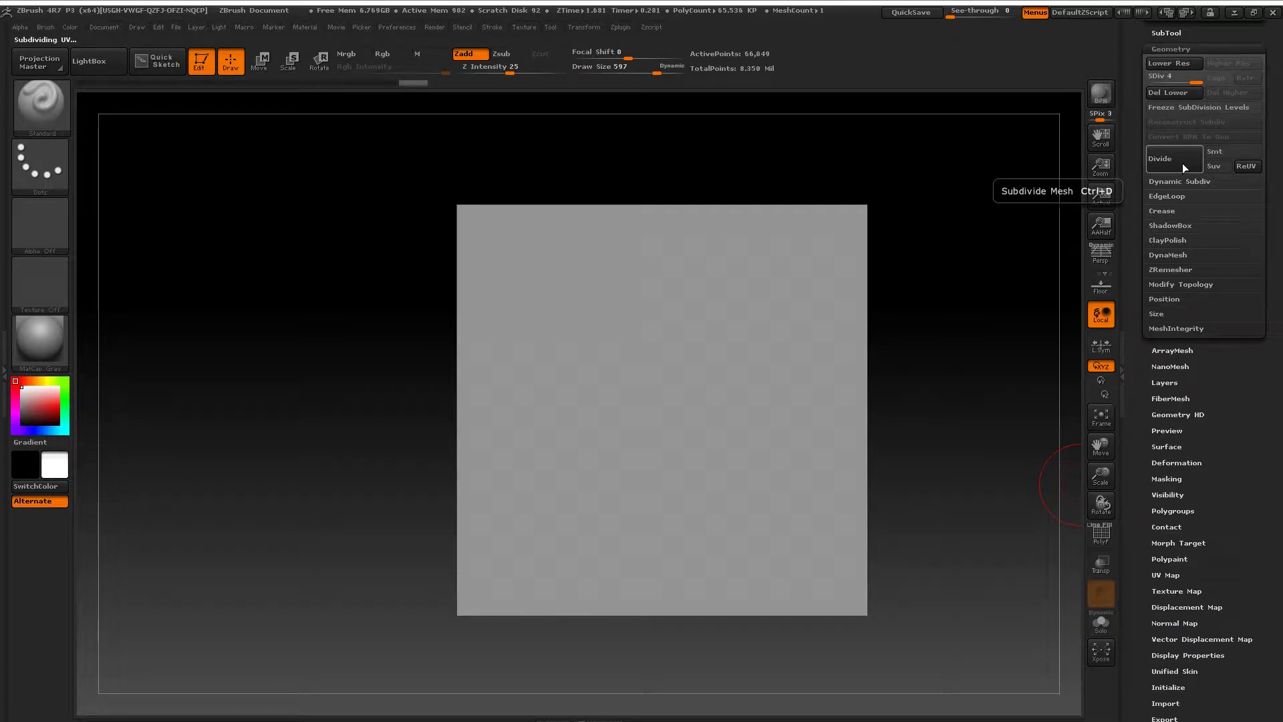
click(1182, 164)
click(1180, 169)
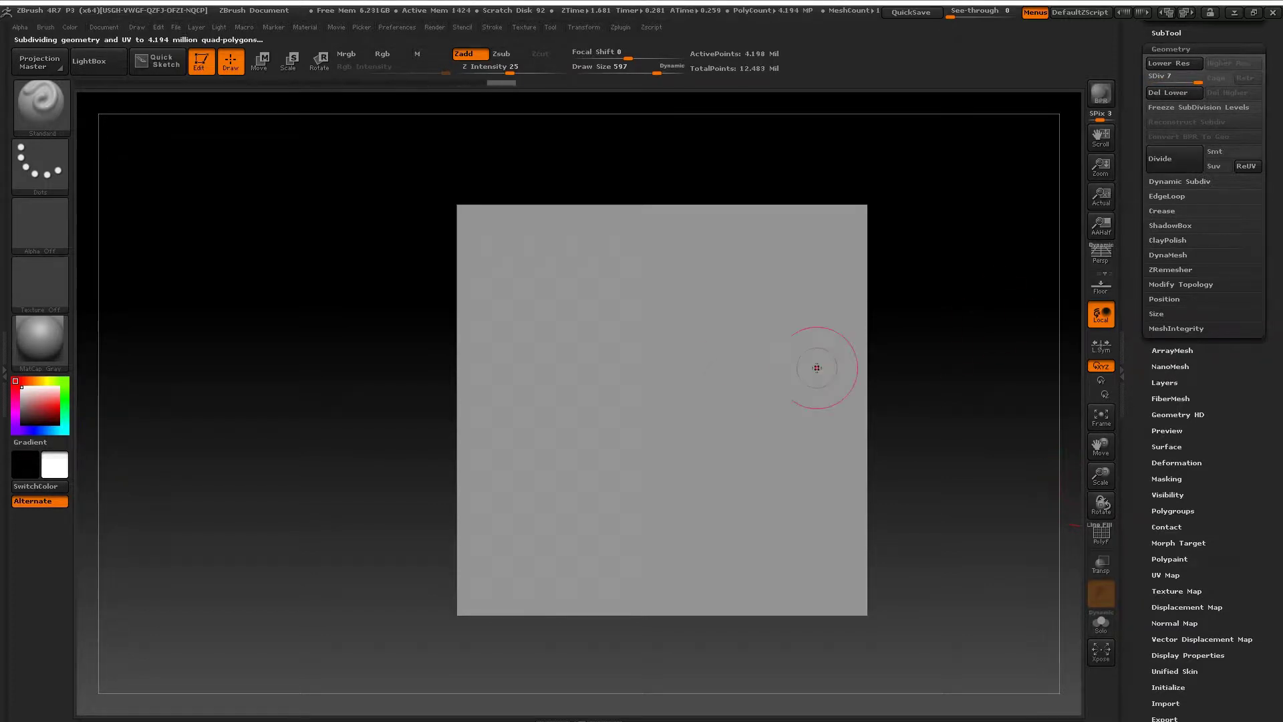
Step: Choose the Layer brush, raise Z Intensity to about 8 and enable Zsub
key(b)
key(l)
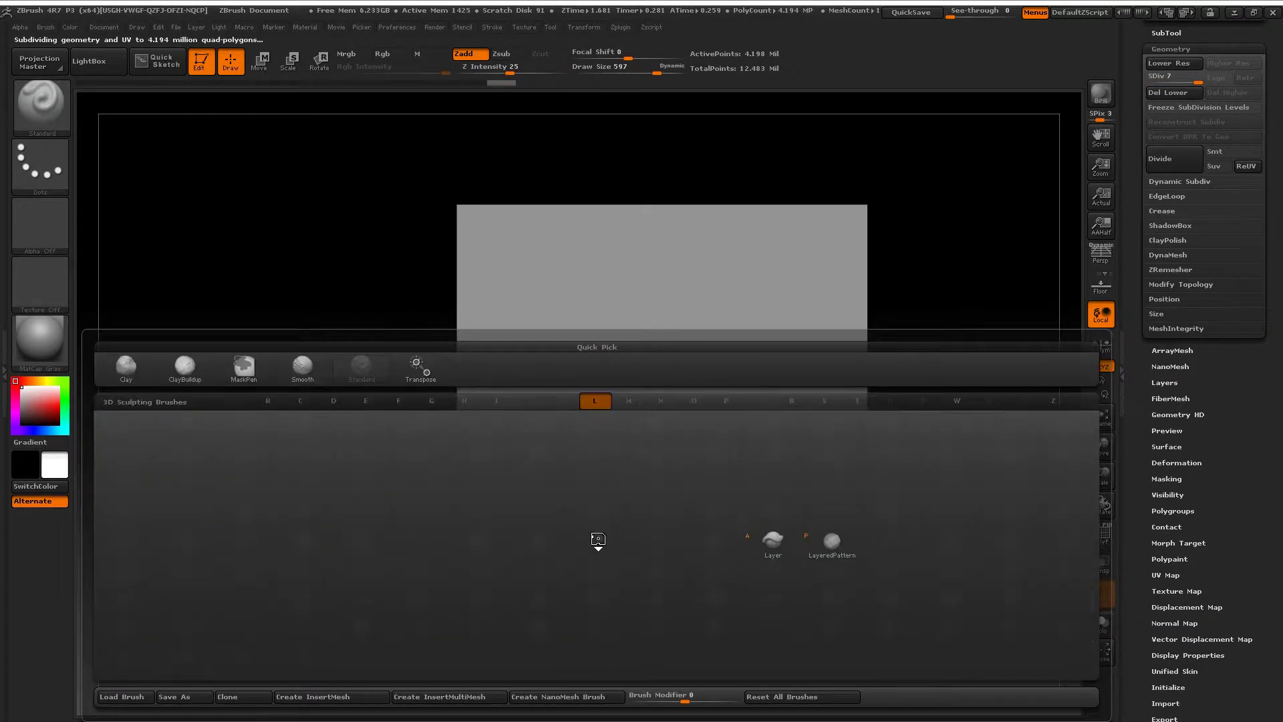
key(a)
mouse_move(602, 381)
alt+mouse_down()
mouse_move(611, 419)
mouse_move(544, 107)
alt+mouse_up()
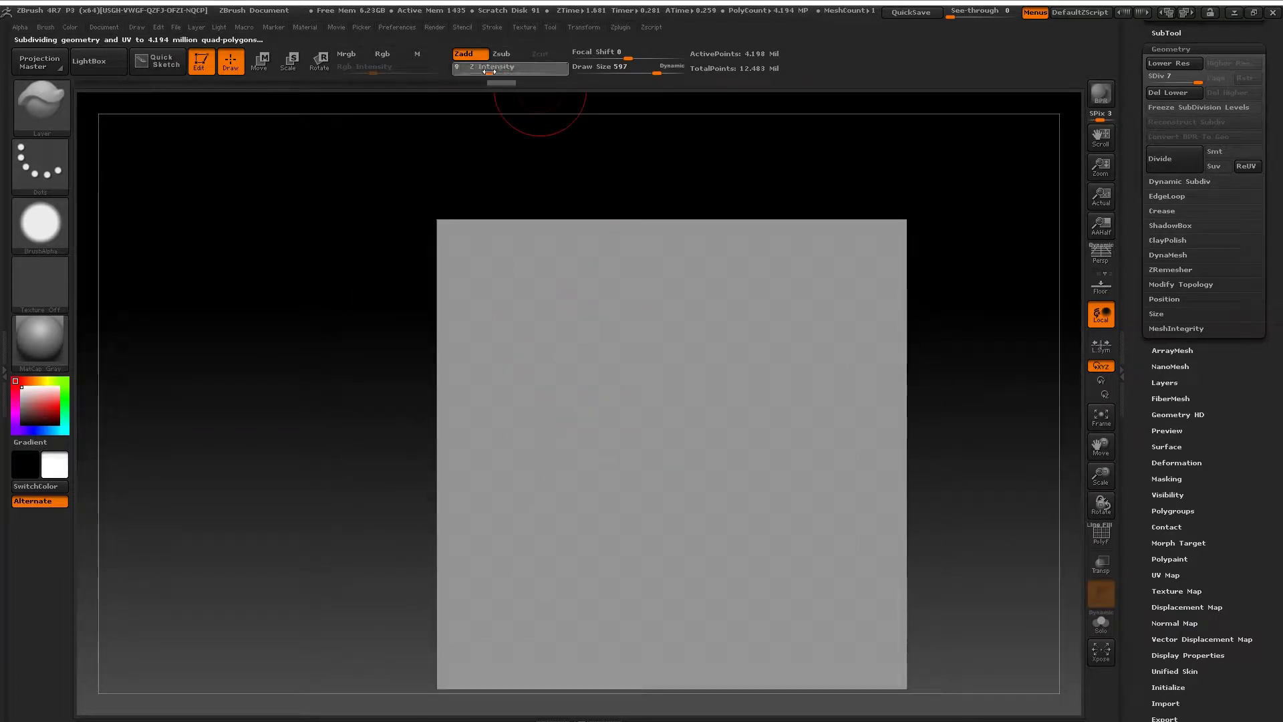
drag(481, 70, 491, 71)
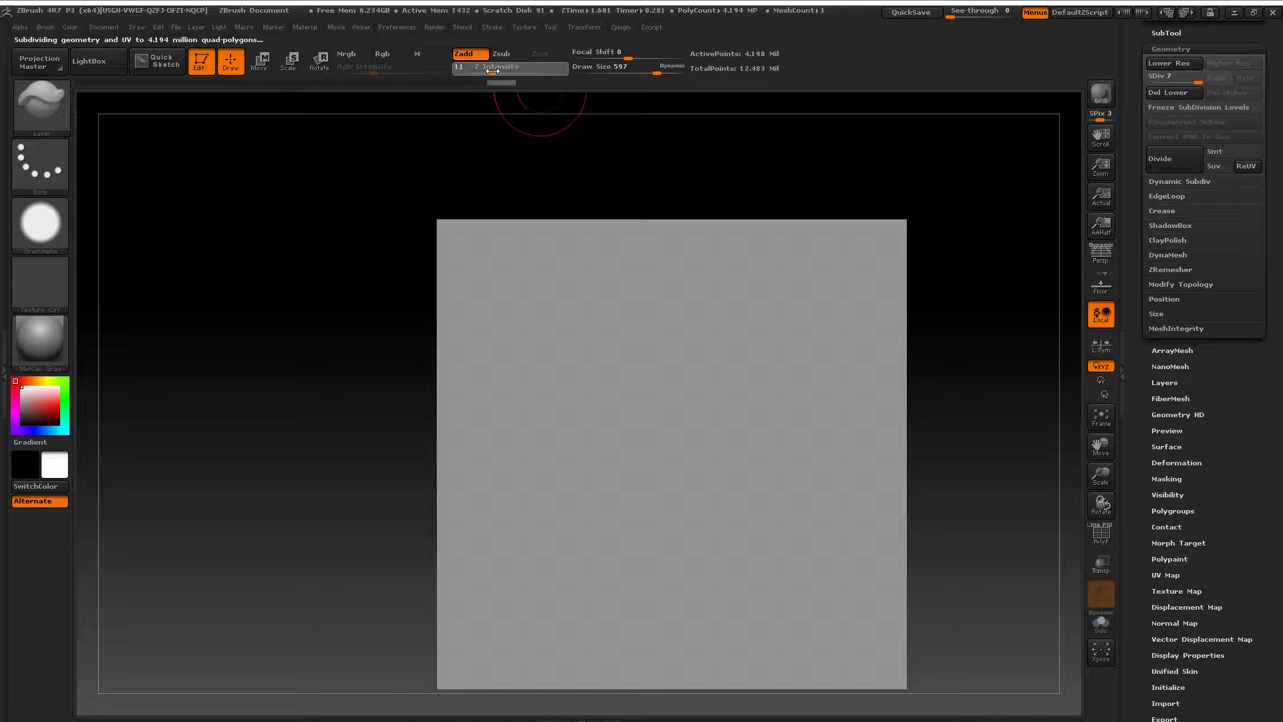
click(502, 54)
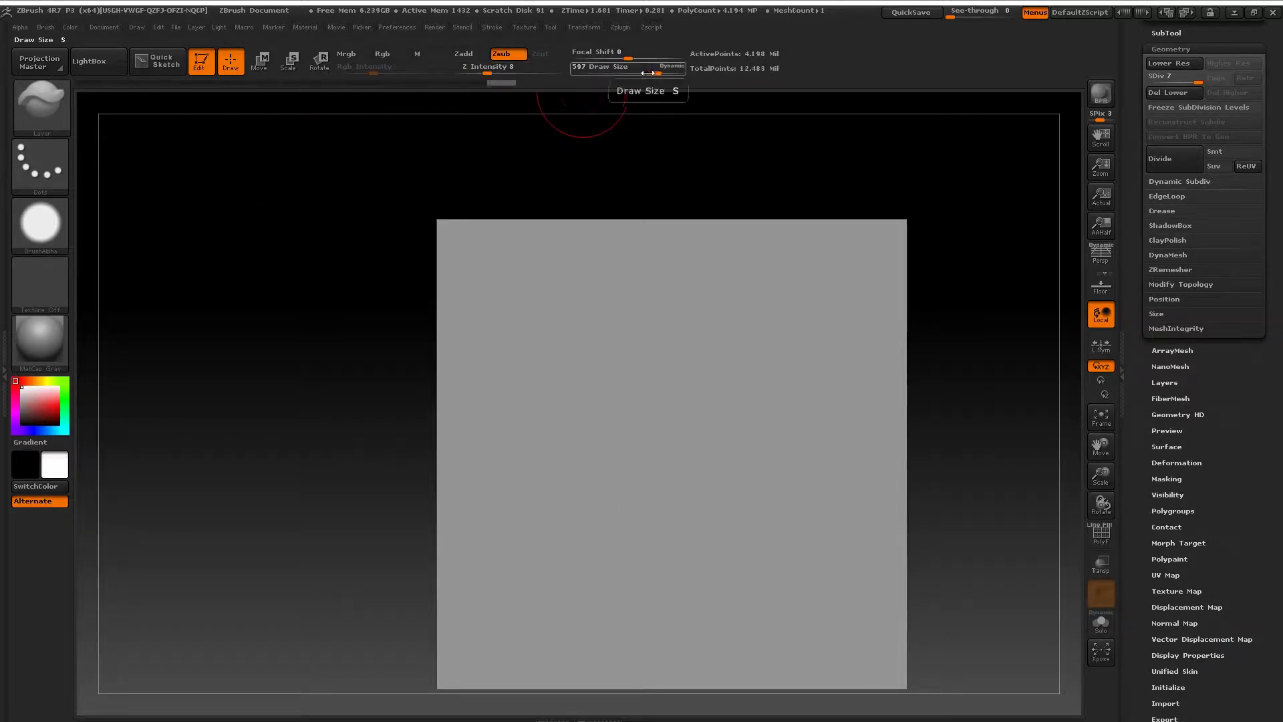
Step: Shrink the Draw Size, set Alpha to Off and pick from the stroke types
key(shift)
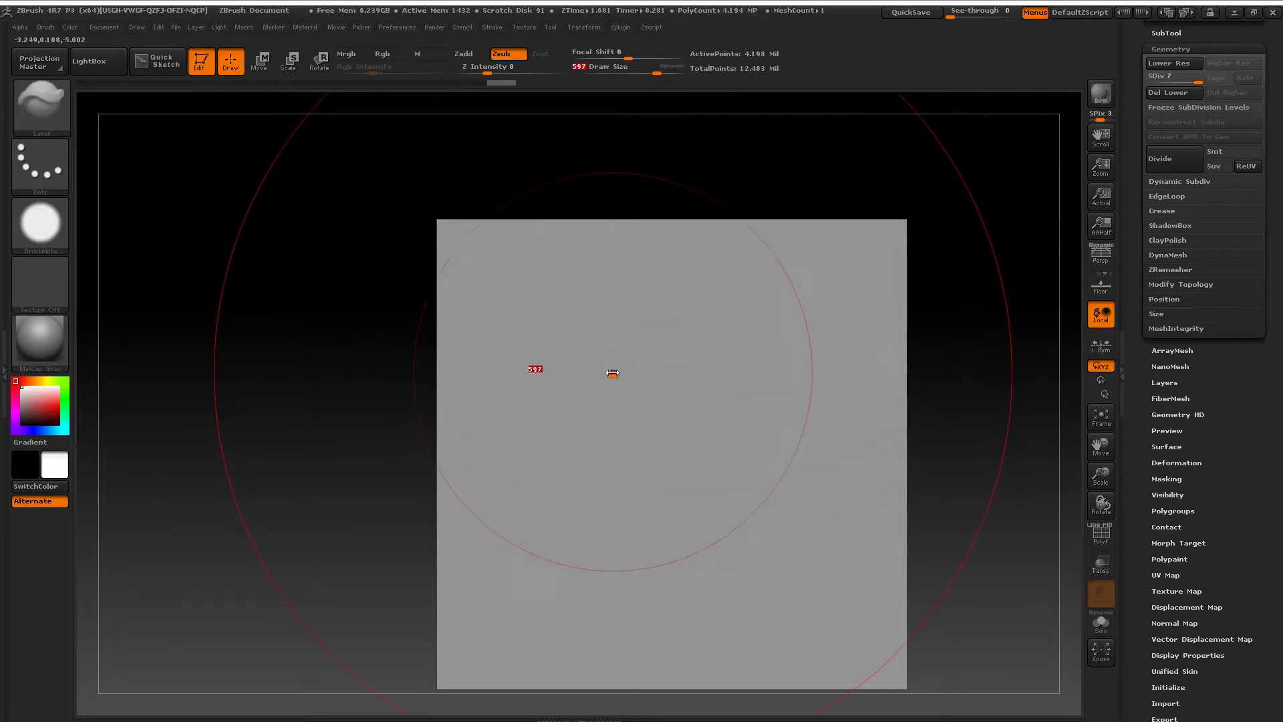
key(s)
drag(546, 367, 577, 367)
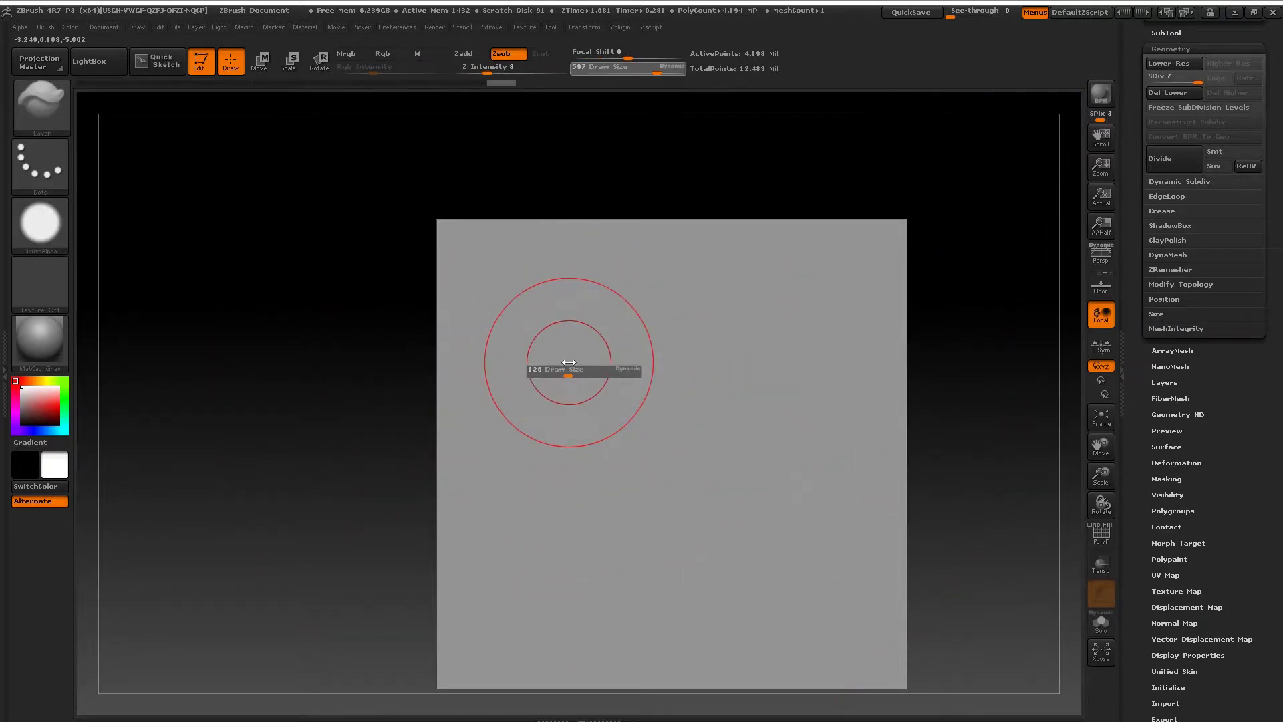
click(40, 224)
click(126, 247)
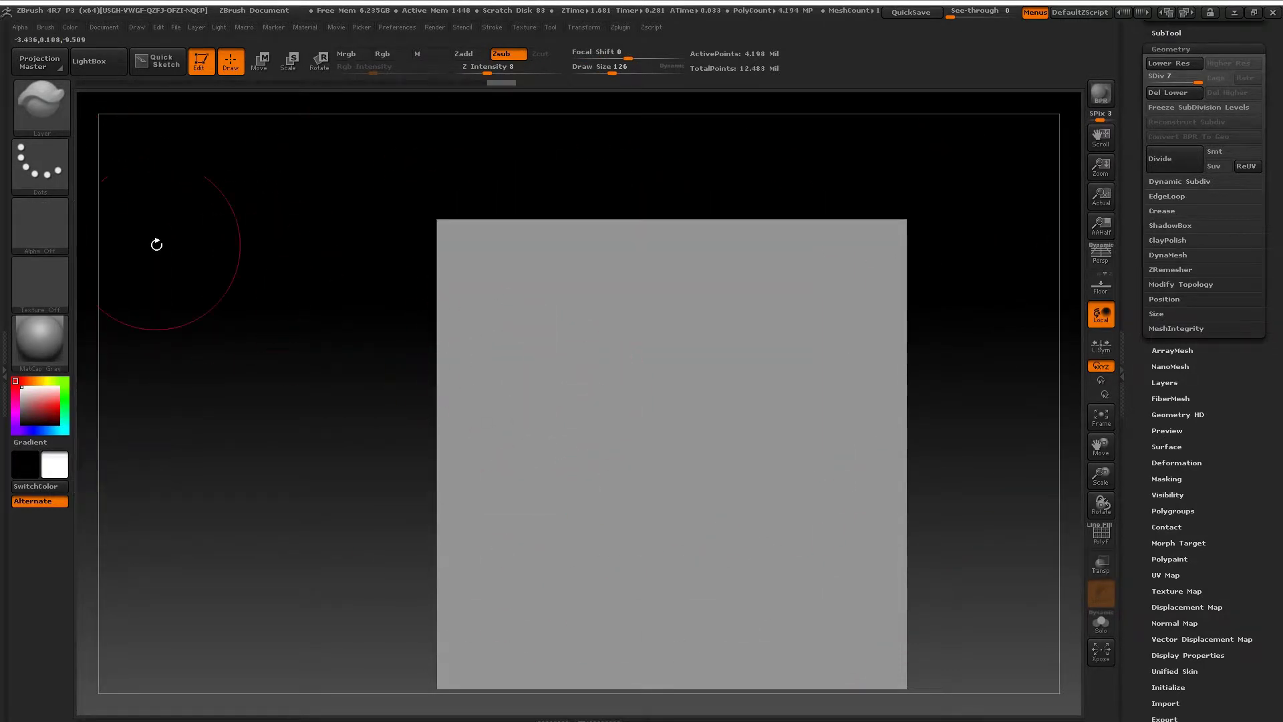
click(55, 170)
Step: Choose the Spray stroke and start texturing at Draw Size 97, Z Intensity 10, then 50
click(341, 180)
key(s)
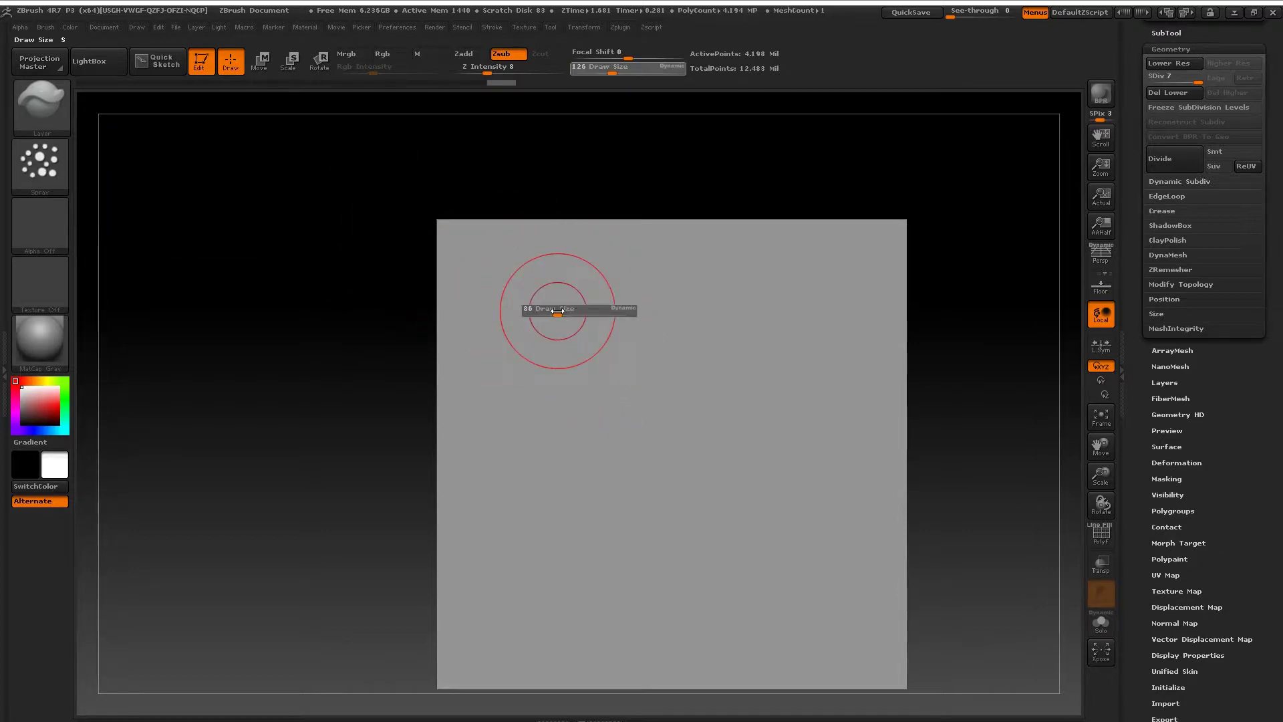
drag(565, 301, 549, 301)
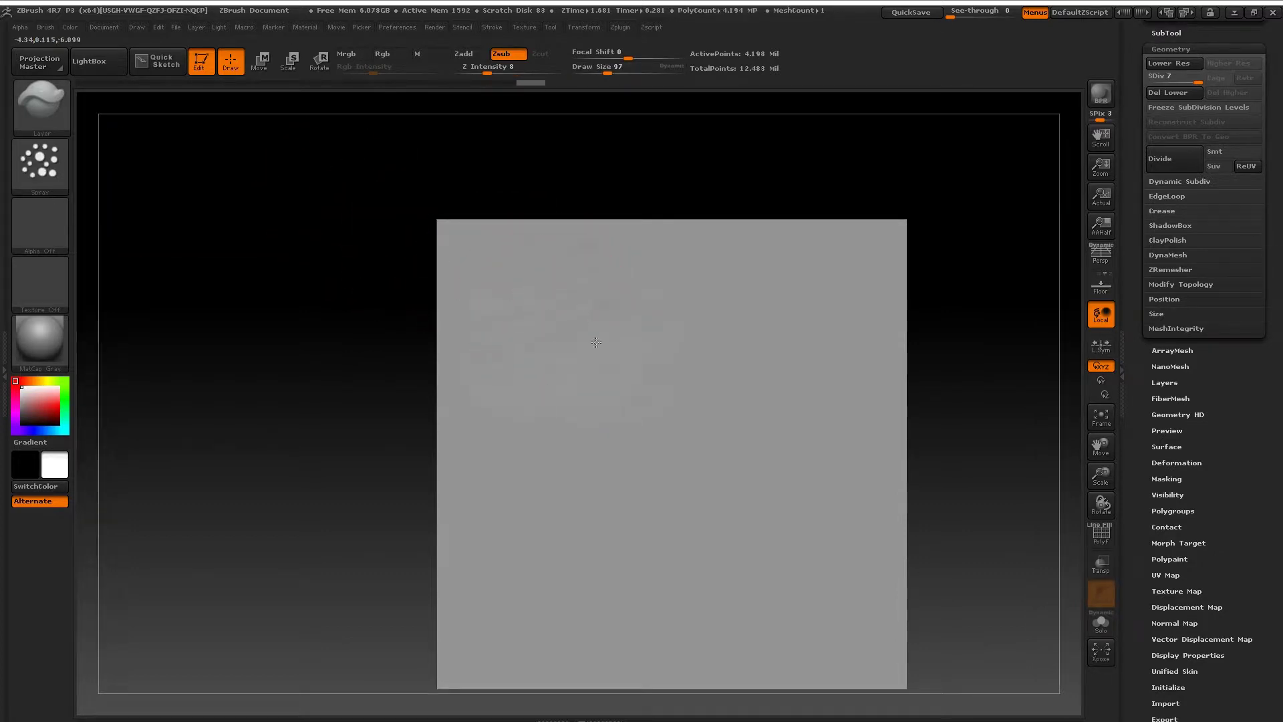
key(u)
drag(558, 123, 566, 123)
key(s)
drag(605, 347, 576, 347)
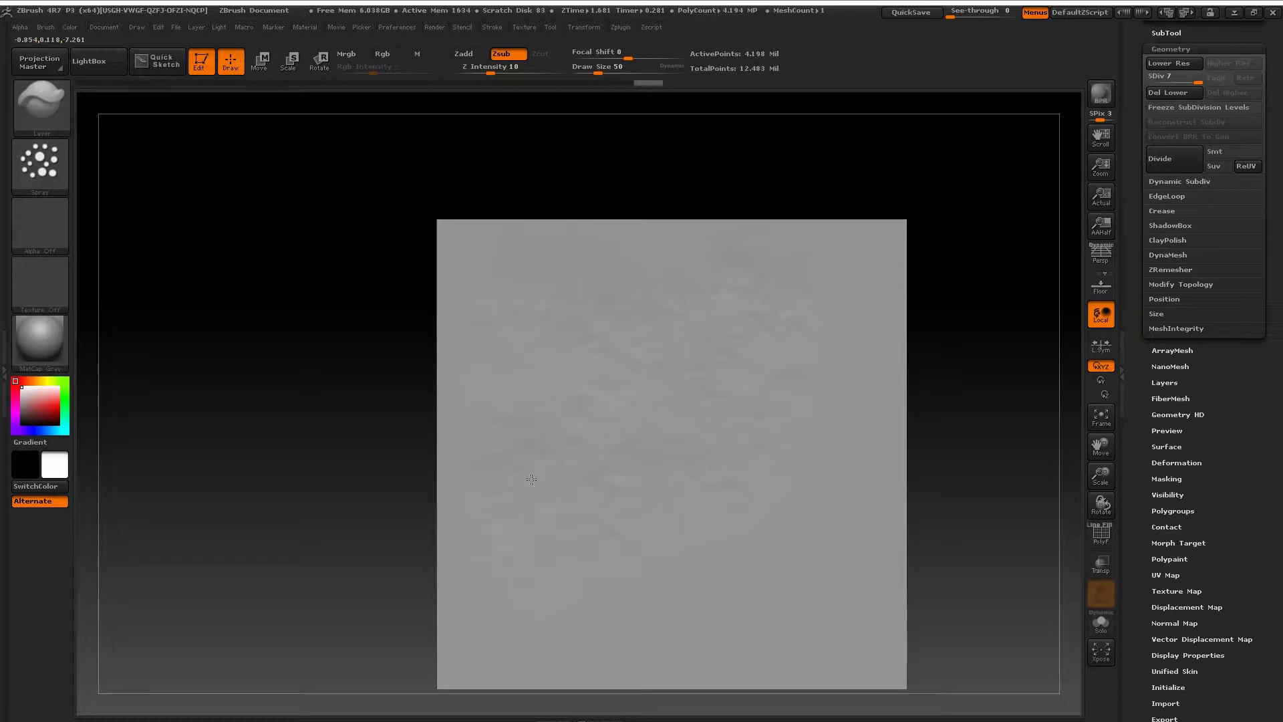
Step: Keep sculpting at Draw Size 82 with slightly higher intensity, then at size 39
key(s)
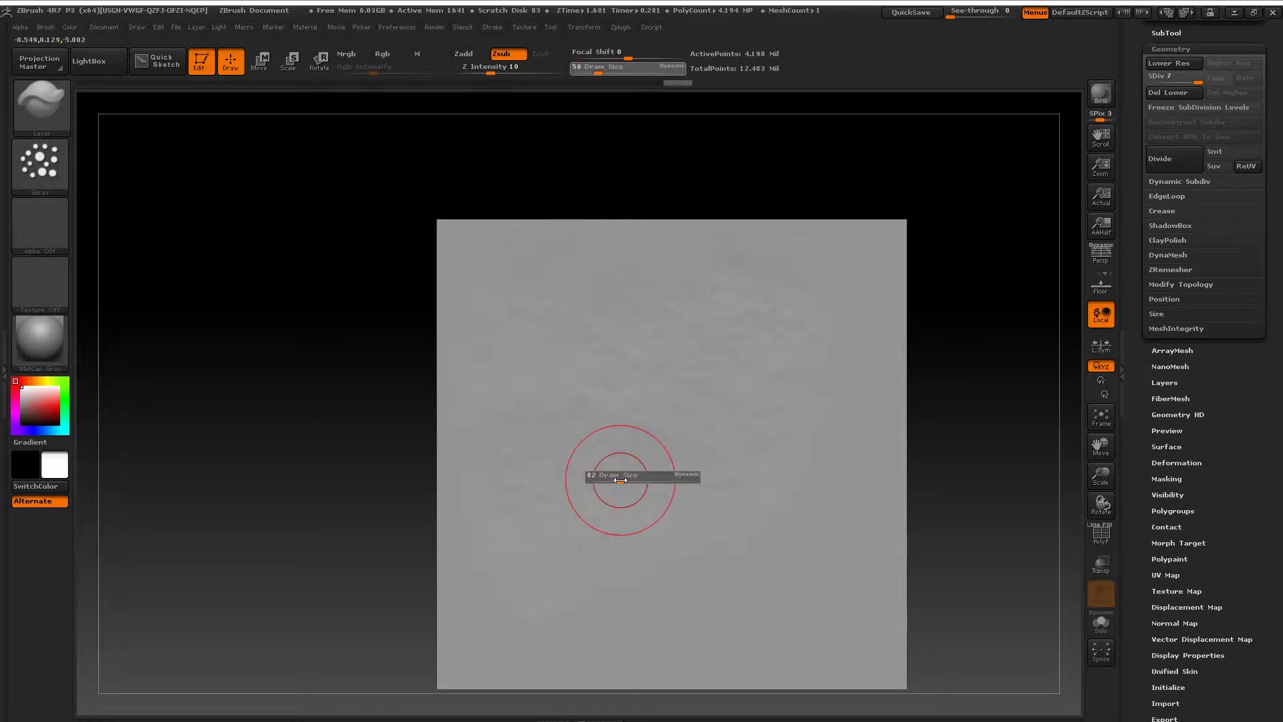
drag(613, 473, 642, 474)
drag(491, 73, 499, 72)
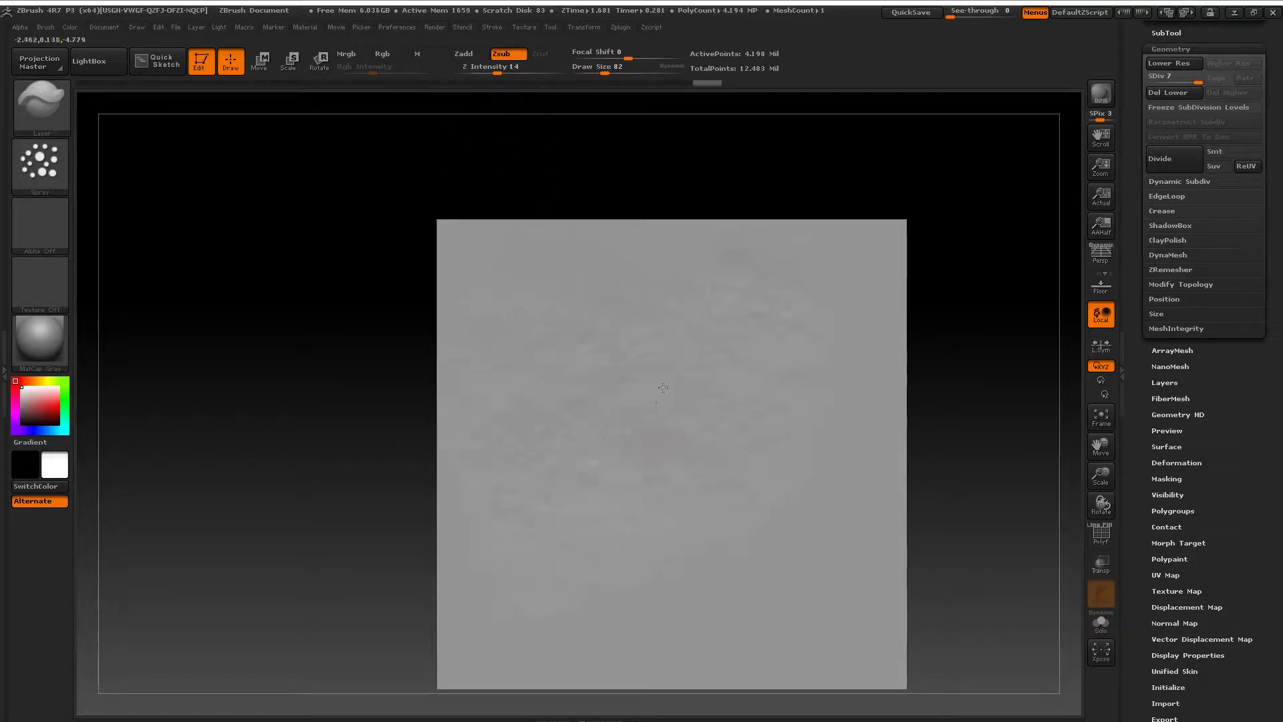
mouse_move(678, 461)
mouse_down()
mouse_move(788, 533)
mouse_move(744, 478)
mouse_up()
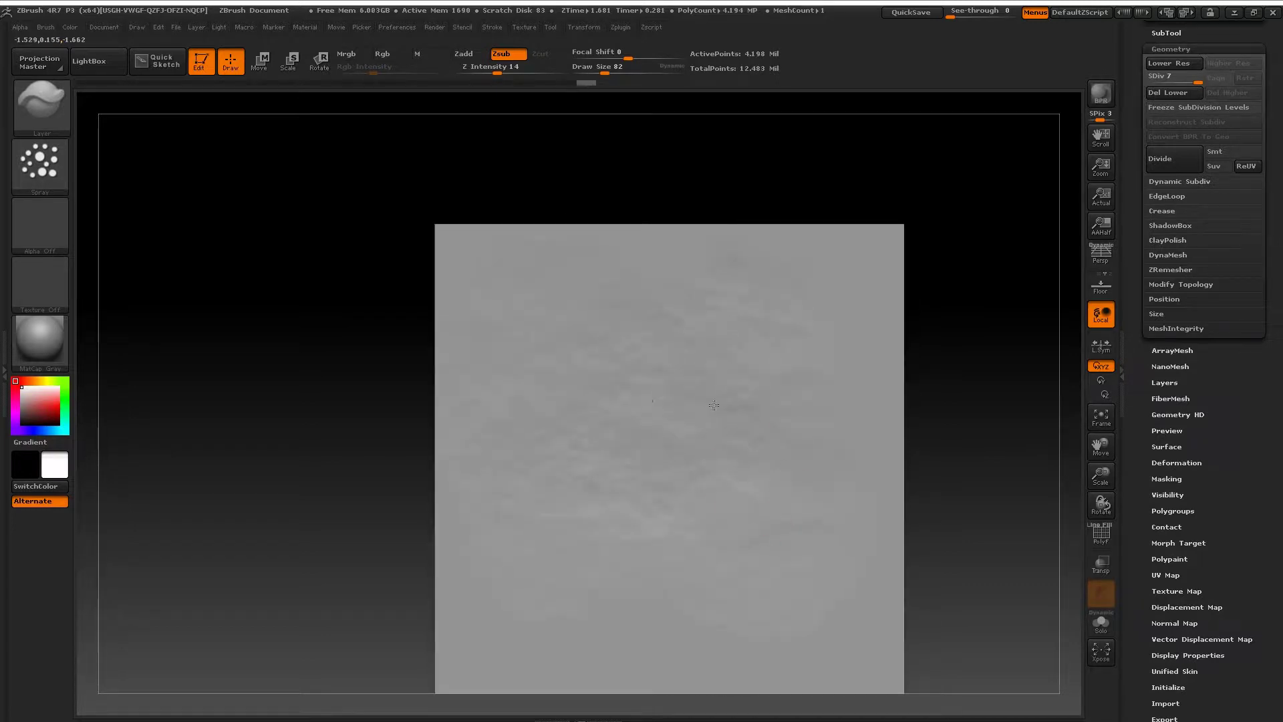
key(s)
drag(831, 336, 839, 286)
Step: Sculpt more rough texture at Draw Sizes 93, 30 and 82 with Z Intensity 21
alt+right_drag(468, 561, 472, 448)
key(s)
drag(544, 459, 586, 363)
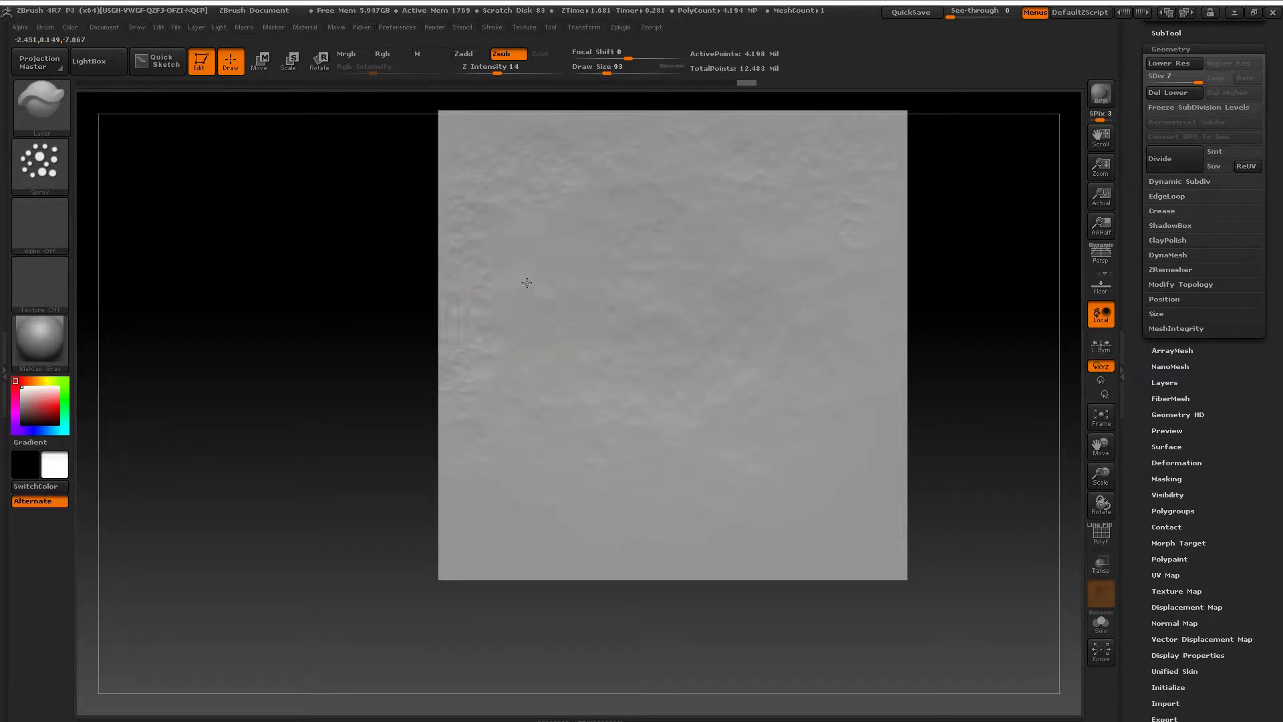
key(s)
drag(612, 247, 575, 250)
key(bracketright)
key(bracketright)
key(u)
drag(577, 114, 587, 115)
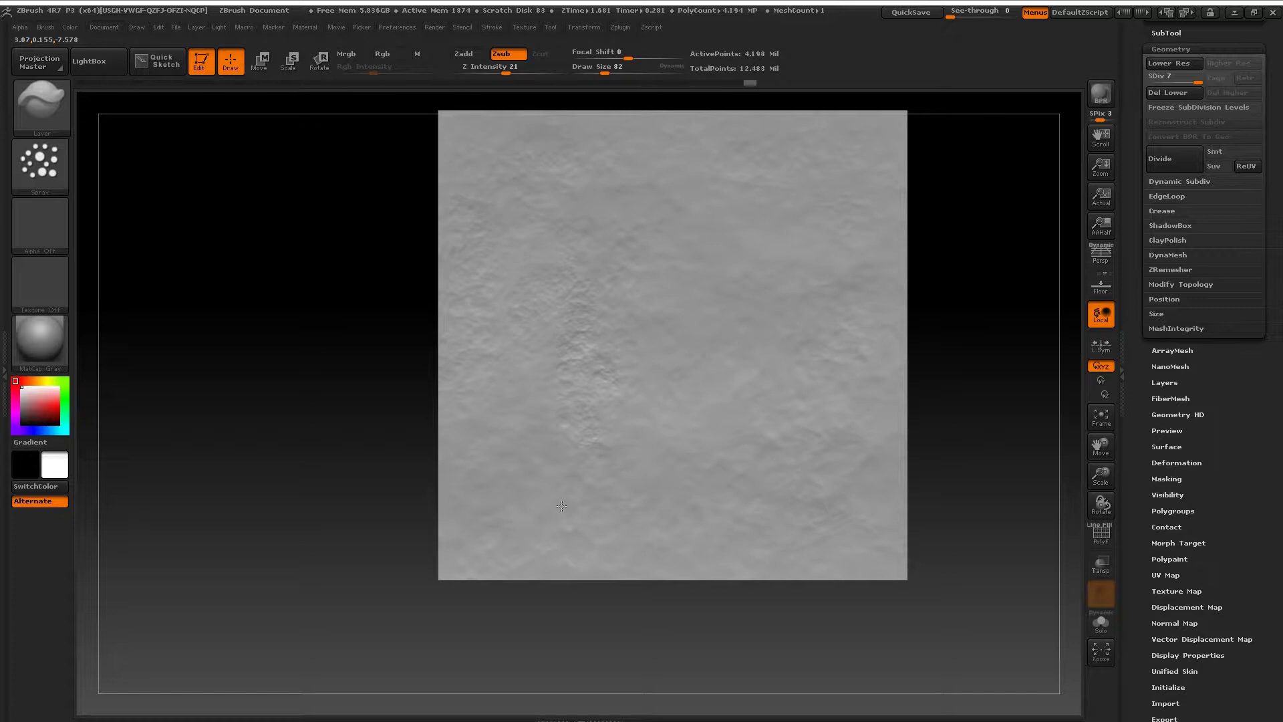
Step: Add dents to other areas at Draw Size 42 and larger, tumbling to check the relief
alt+right_drag(674, 392, 647, 416)
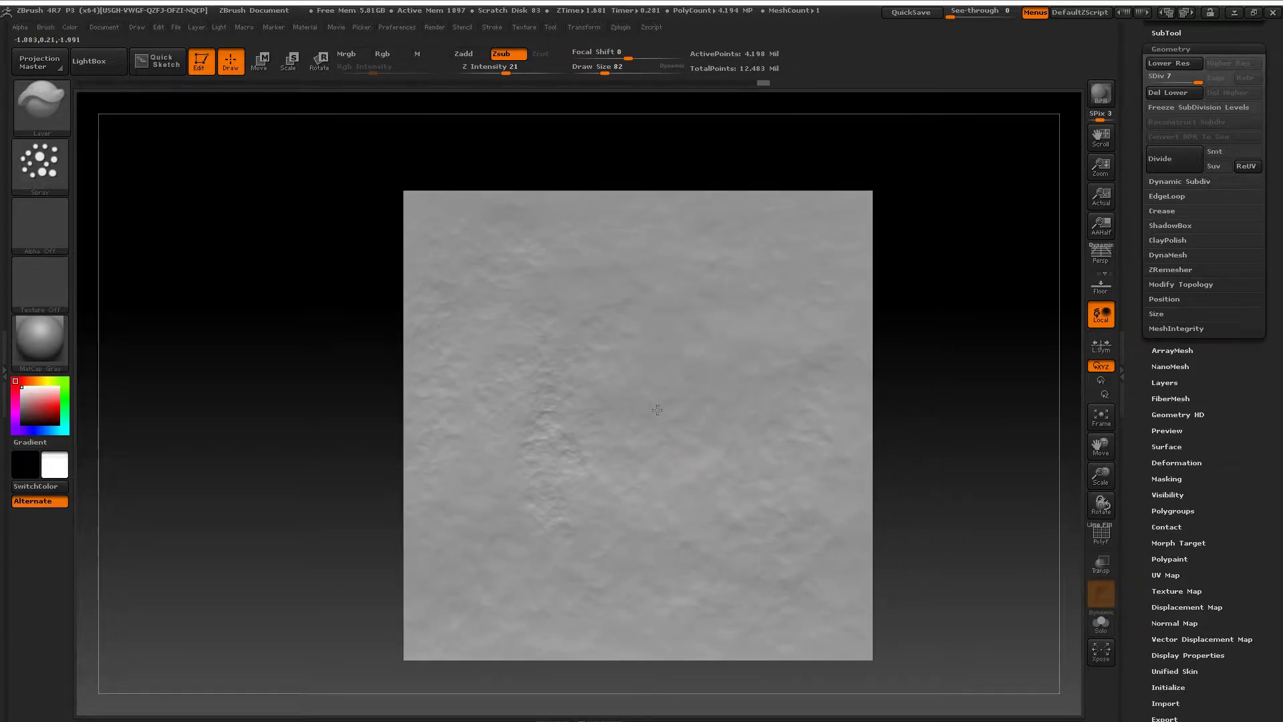
key(s)
drag(656, 409, 659, 402)
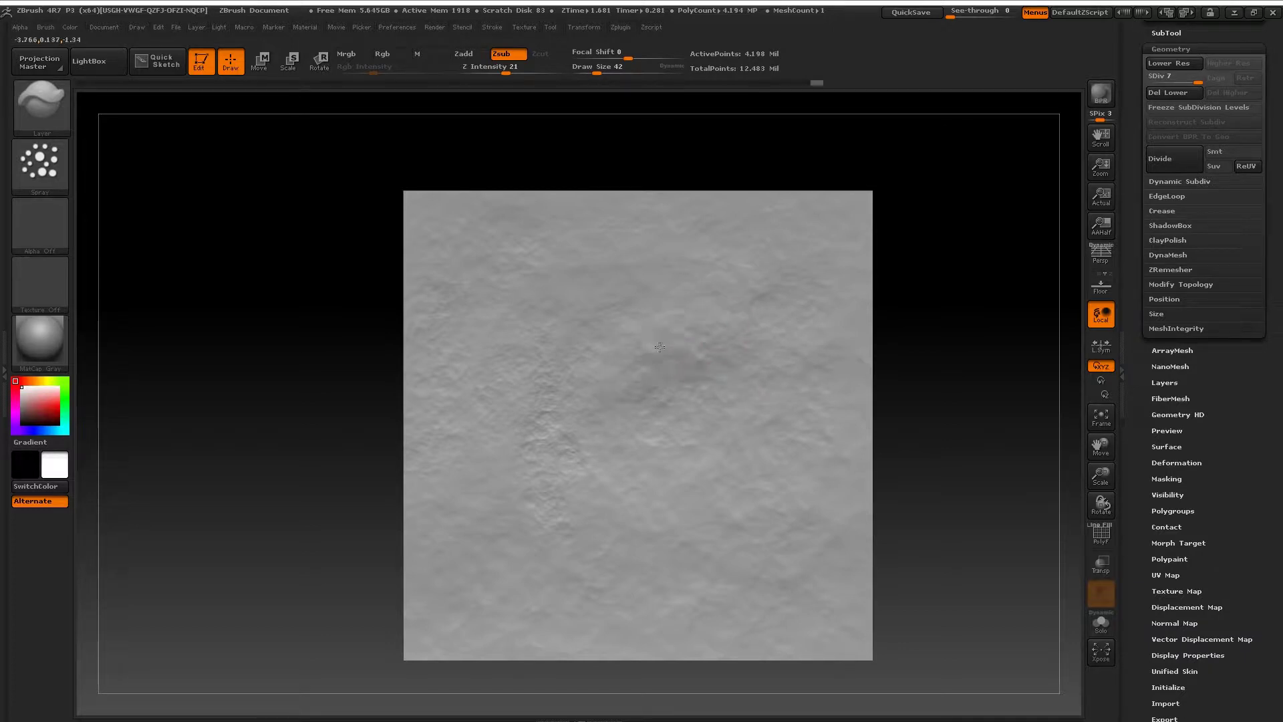
key(bracketright)
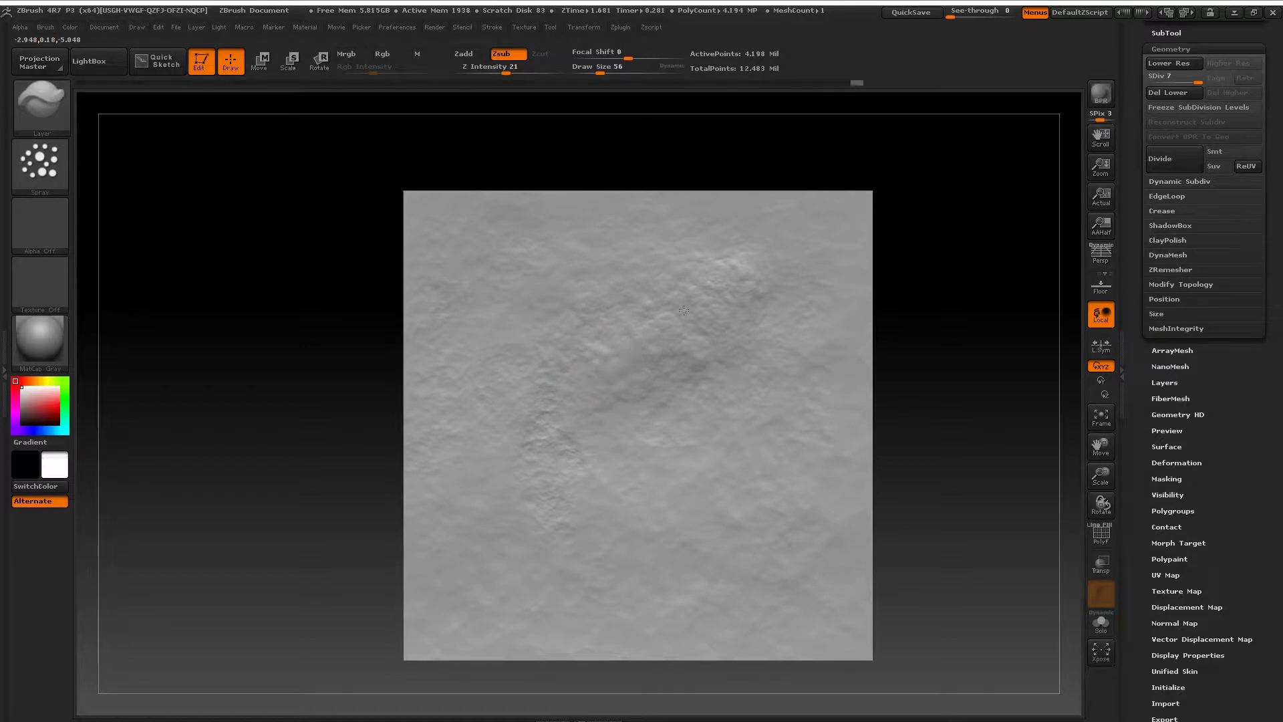
key(bracketright)
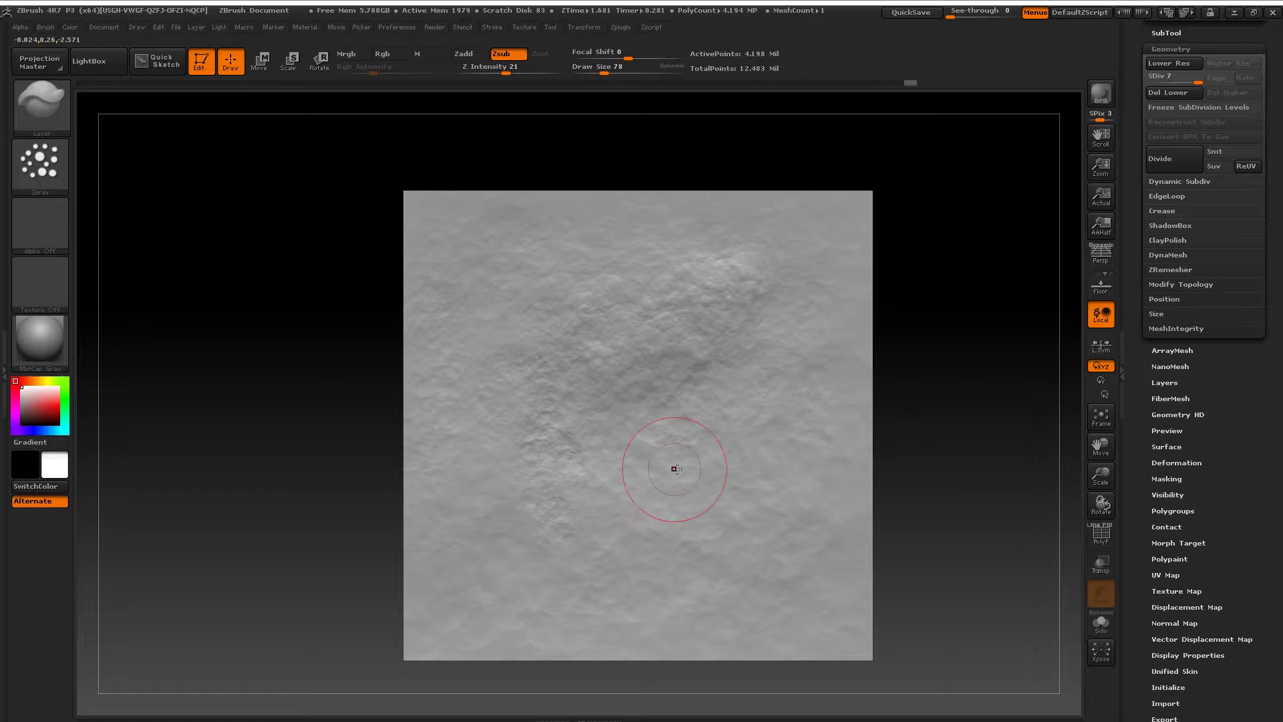
mouse_move(672, 464)
right_down()
mouse_move(681, 534)
mouse_move(744, 442)
right_up()
alt+right_drag(825, 333, 842, 218)
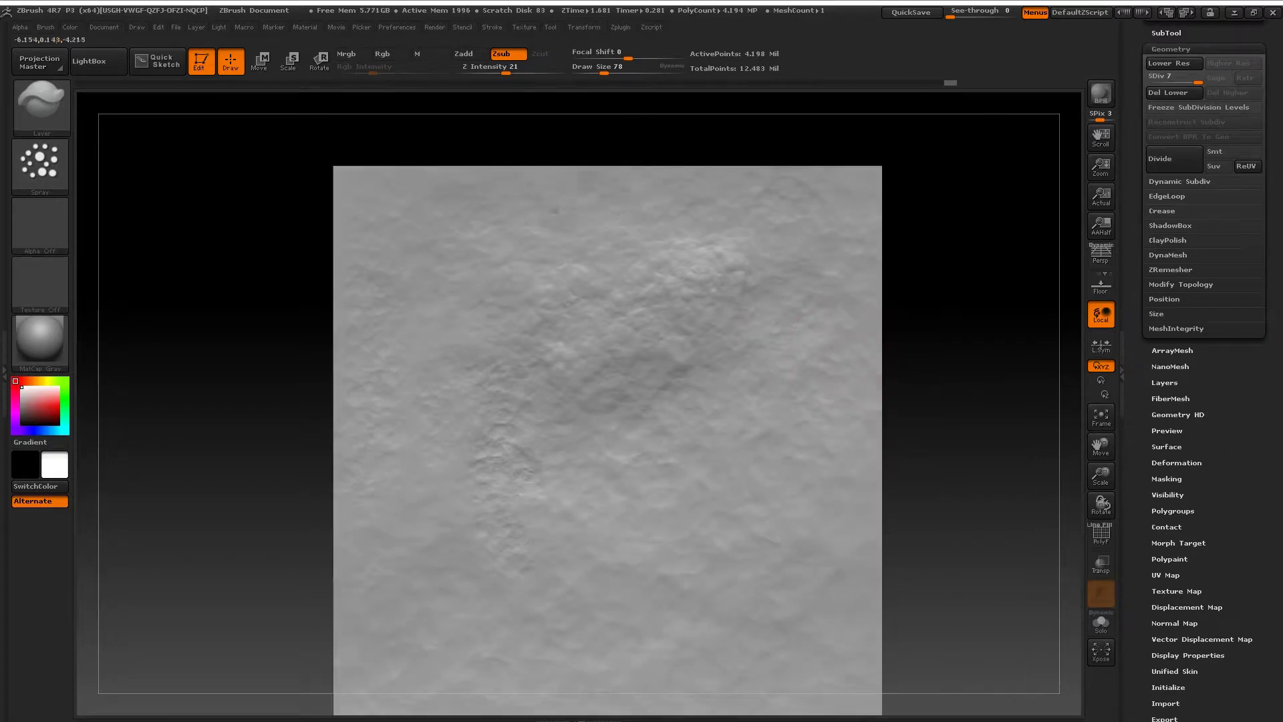
alt+right_drag(587, 536, 740, 464)
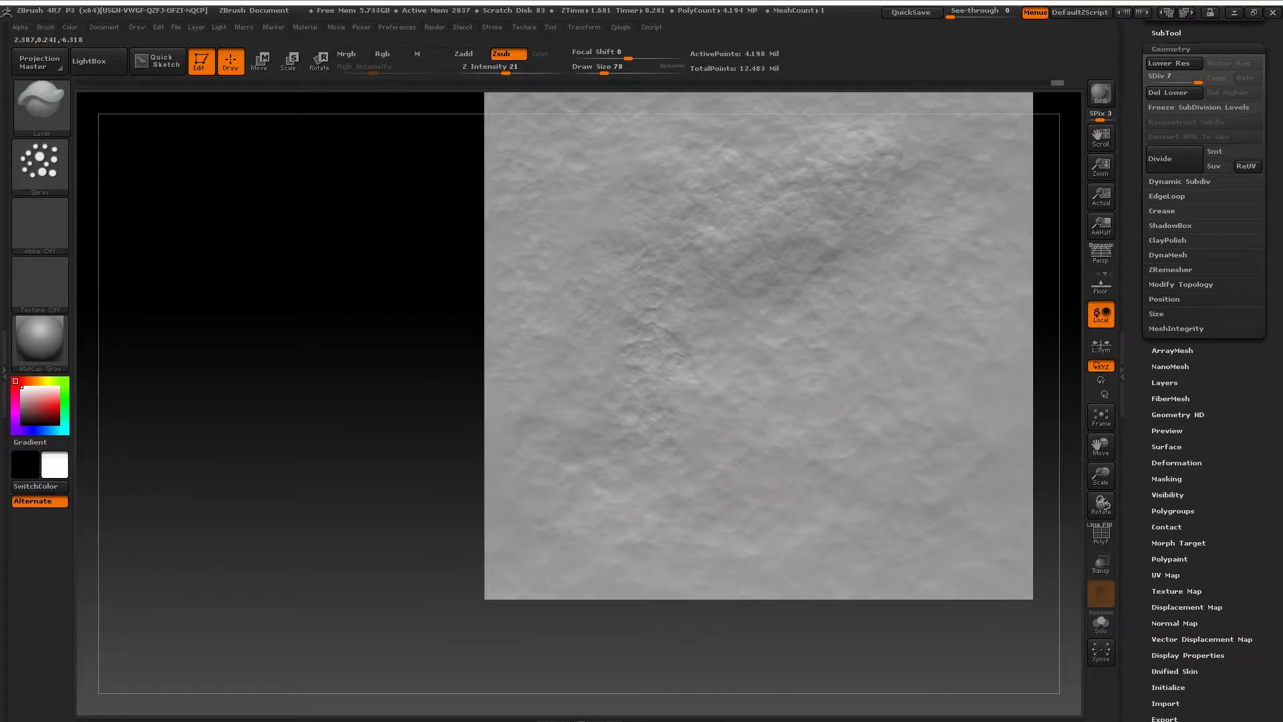
right_drag(723, 275, 743, 332)
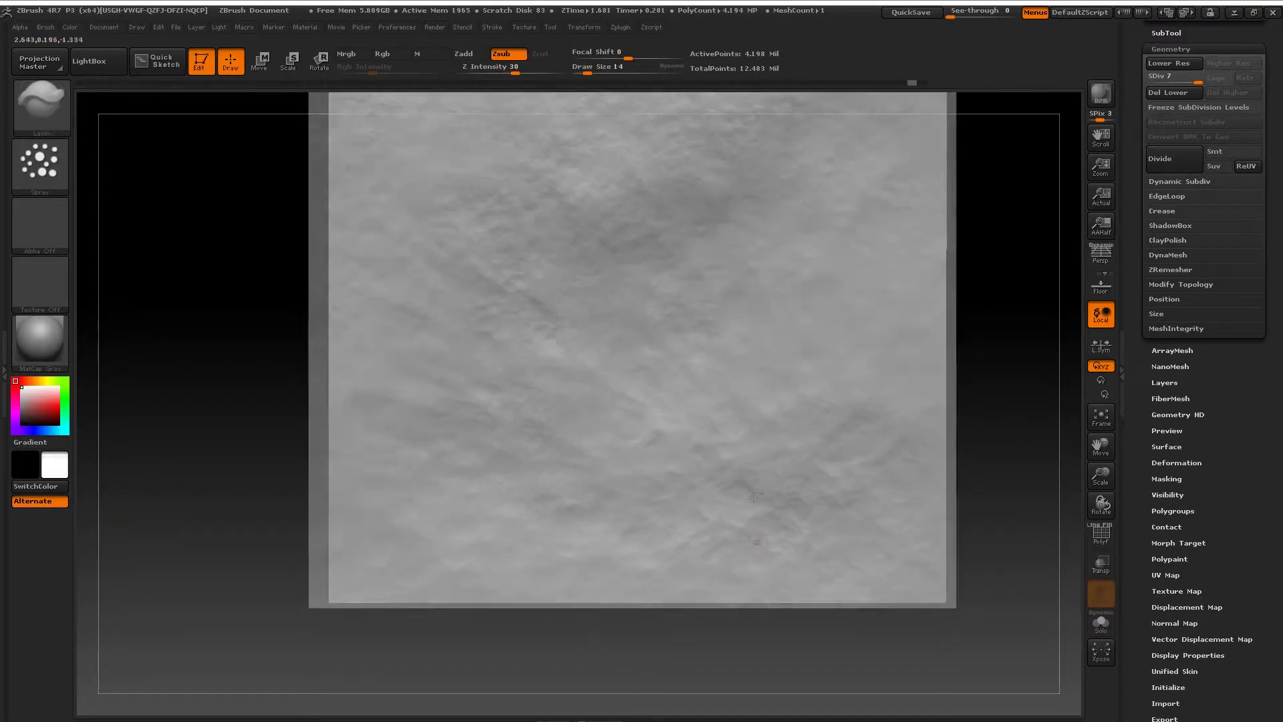
Step: Undo the dark scratch strokes and refine the surface, rotating and zooming to inspect it
key(s)
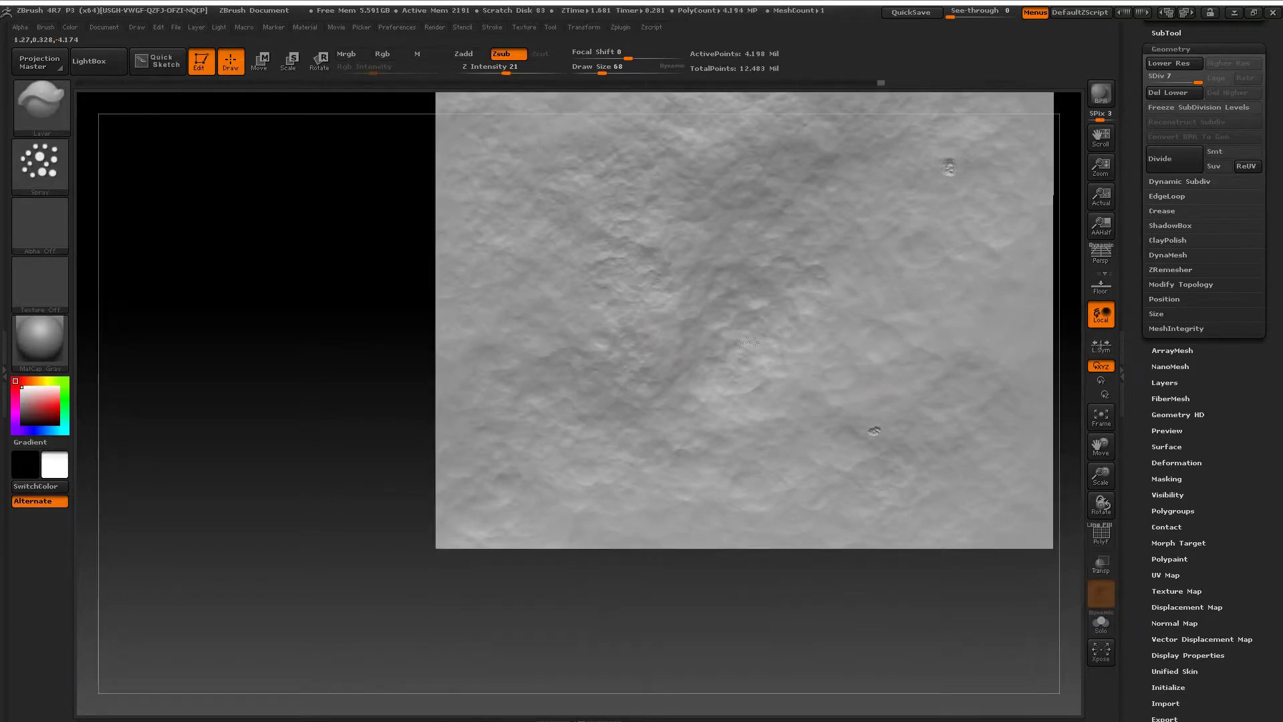
key(ctrl+z)
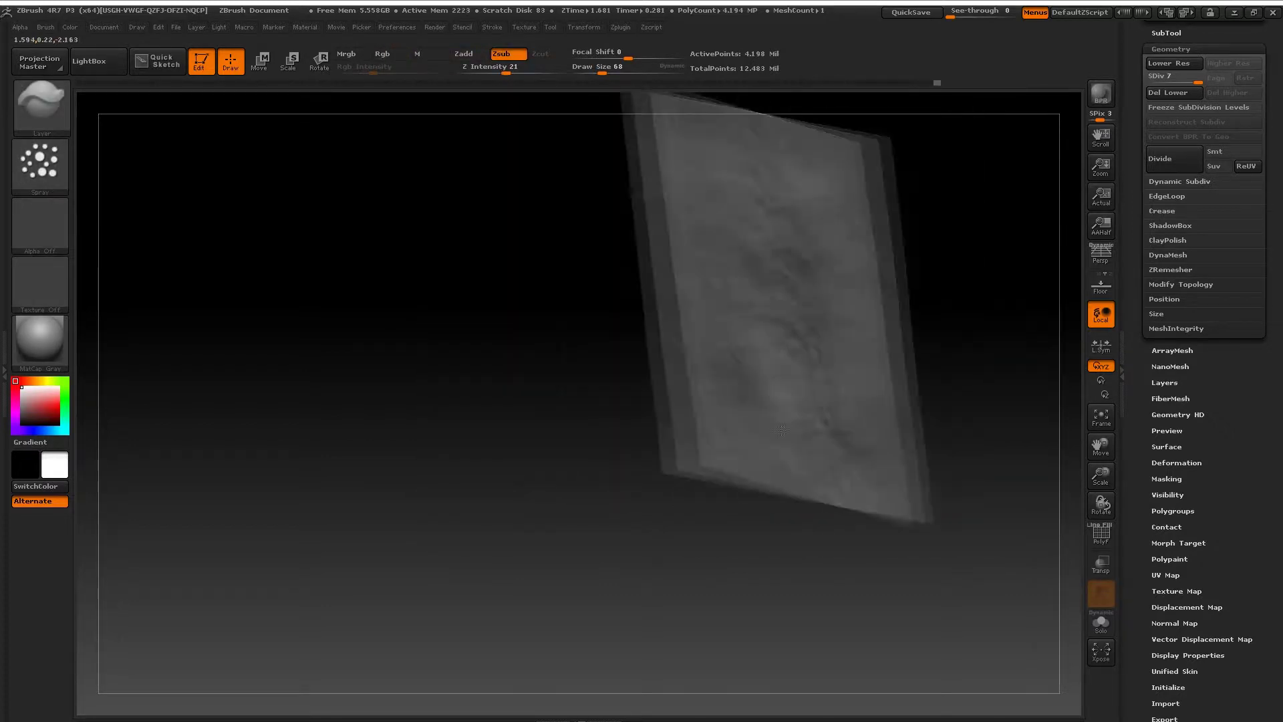
shift+right_drag(794, 445, 932, 343)
key(s)
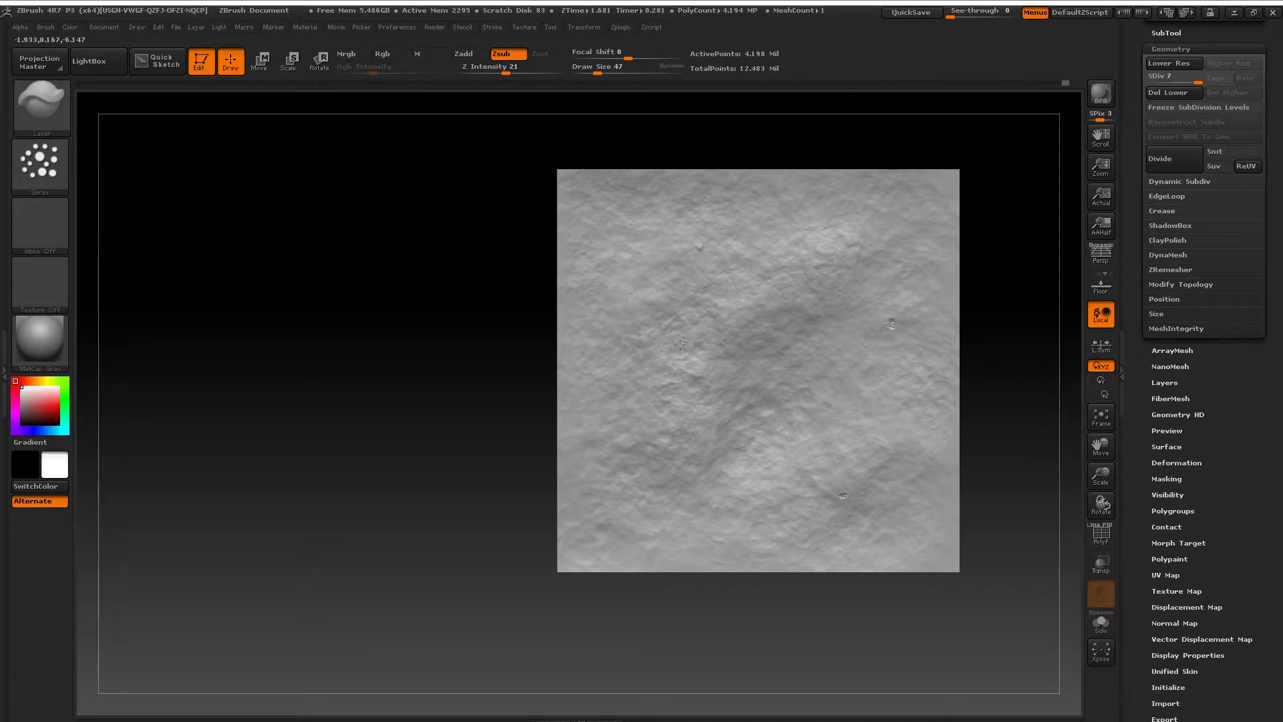
right_drag(681, 344, 726, 433)
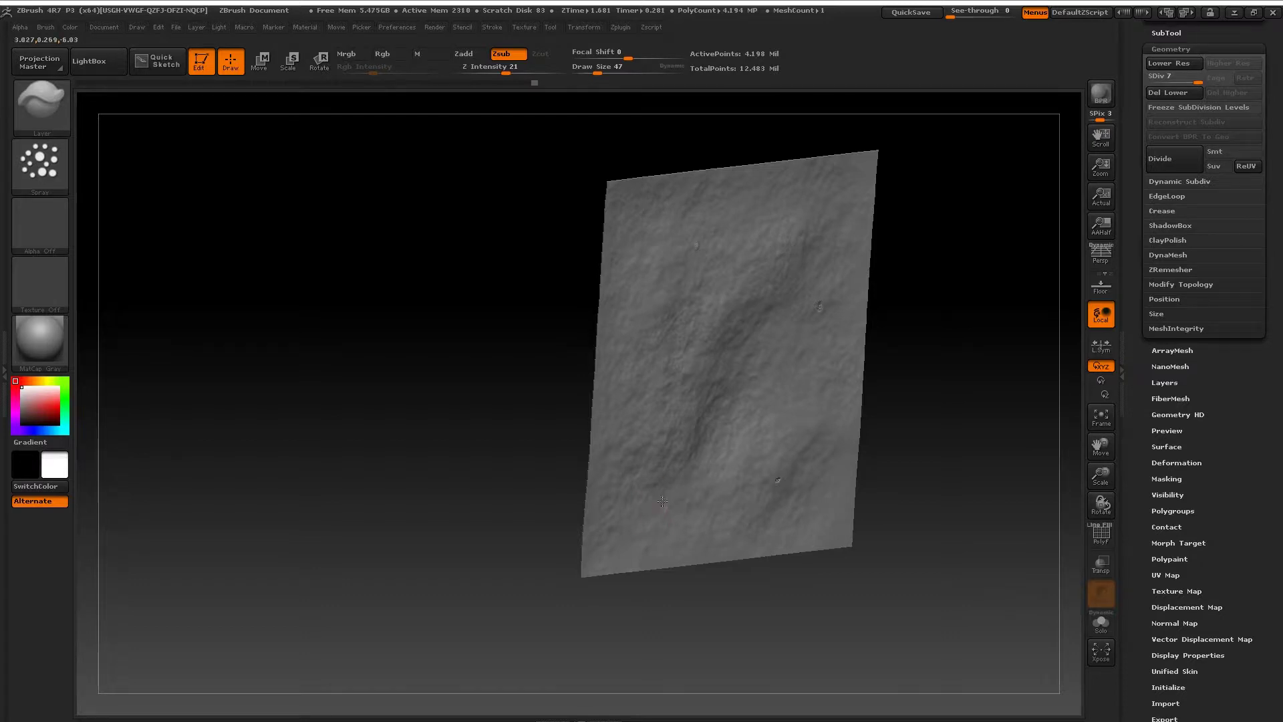
mouse_move(662, 503)
right_down()
mouse_move(686, 530)
mouse_move(766, 425)
right_up()
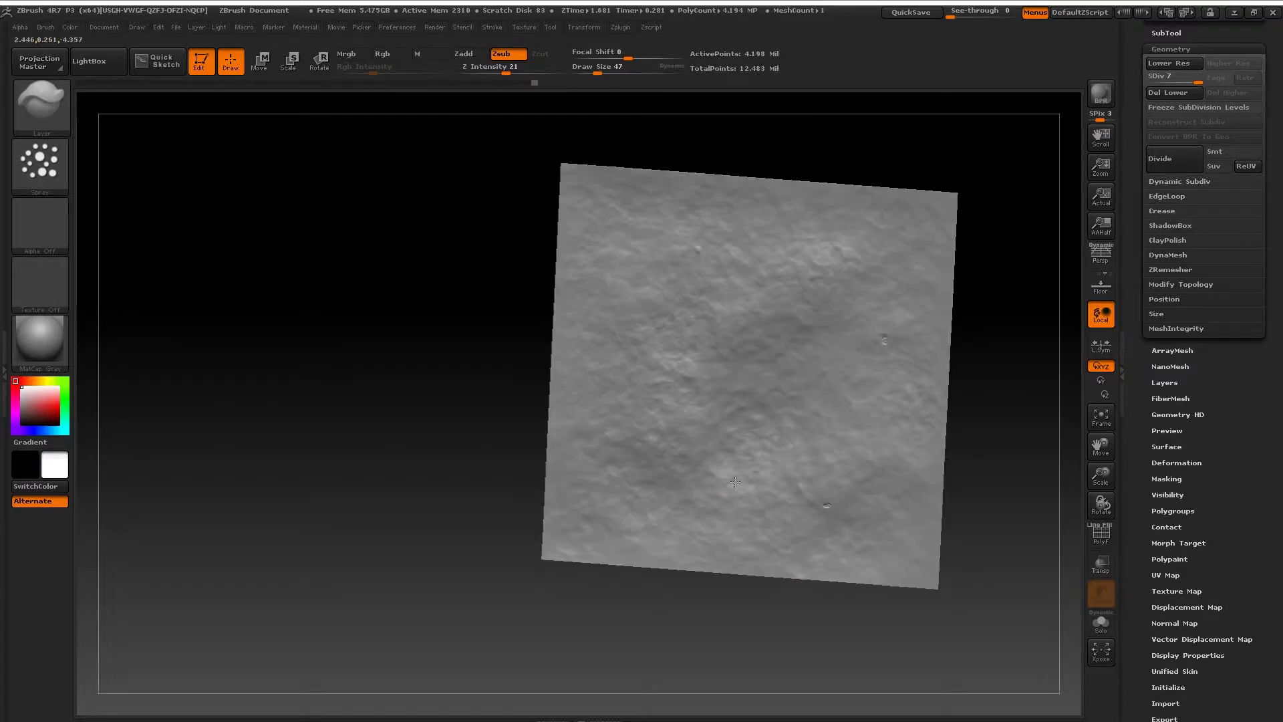
mouse_move(663, 308)
alt+right_down()
mouse_move(749, 488)
mouse_move(737, 436)
alt+right_up()
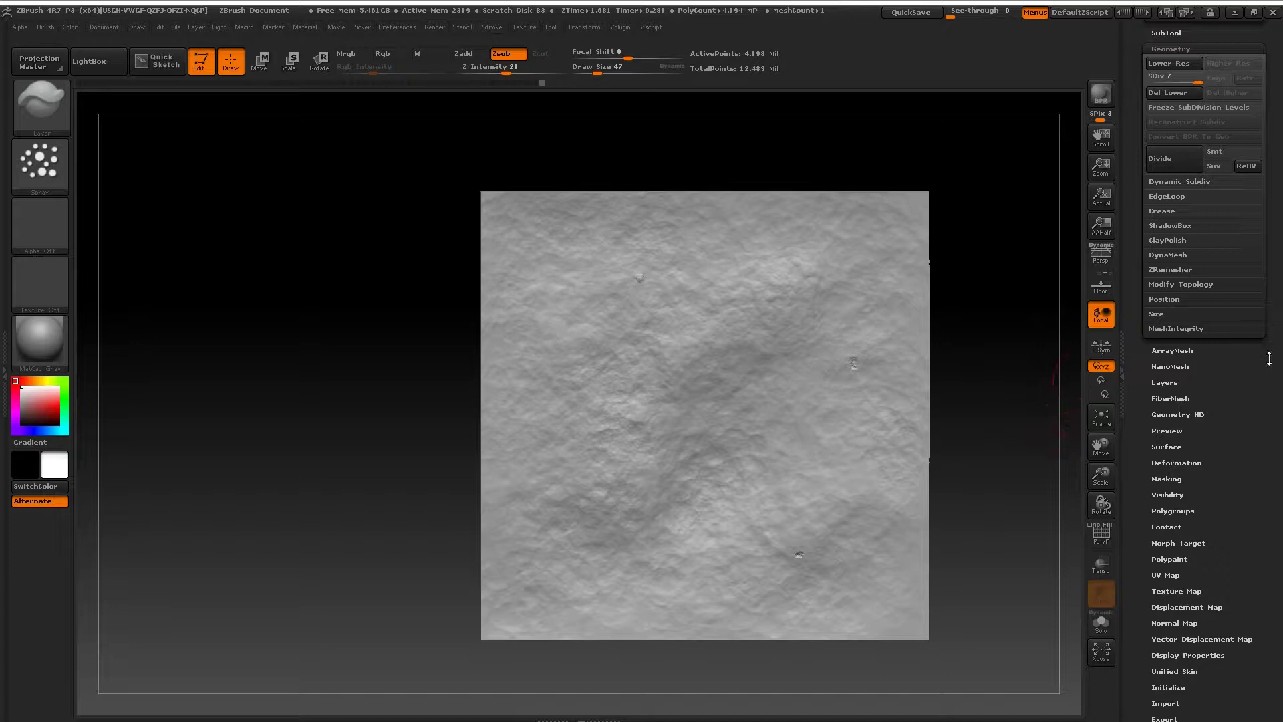
scroll(1270, 359, up, 3)
scroll(1210, 246, up, 1)
Step: Append a Cube3D subtool, select it, and Divide it from the Geometry palette
click(1190, 180)
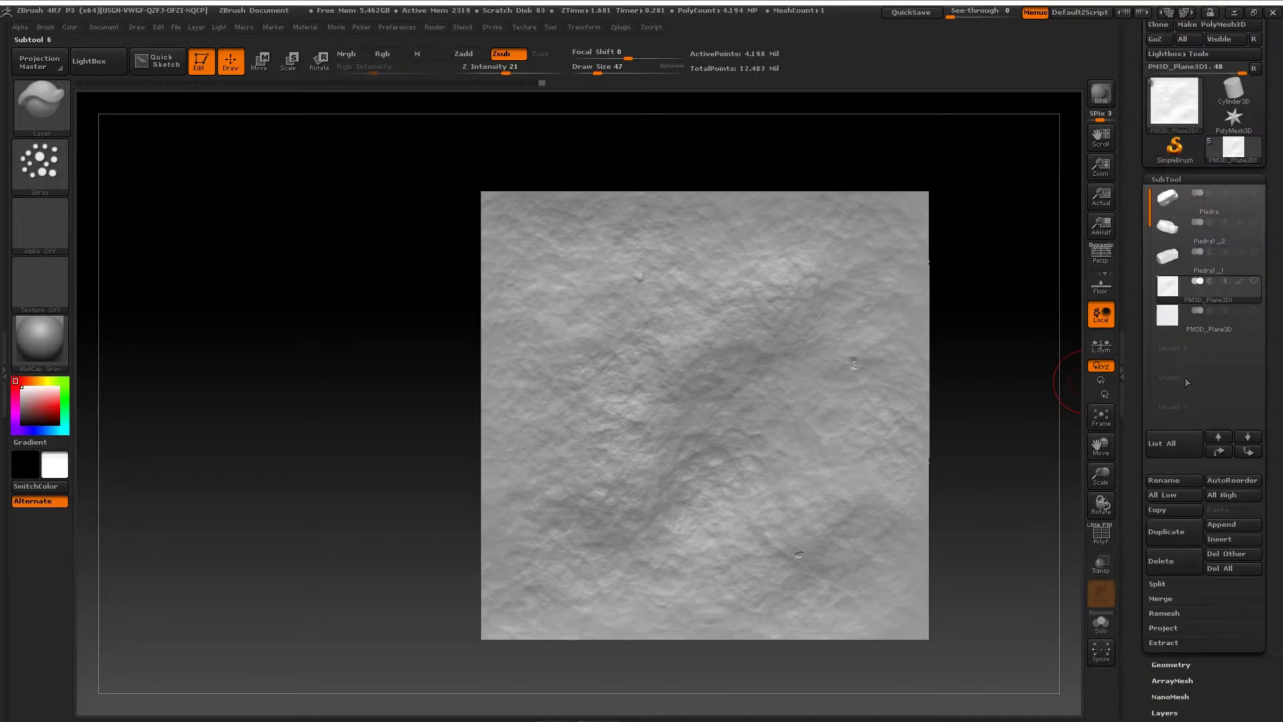
click(1222, 525)
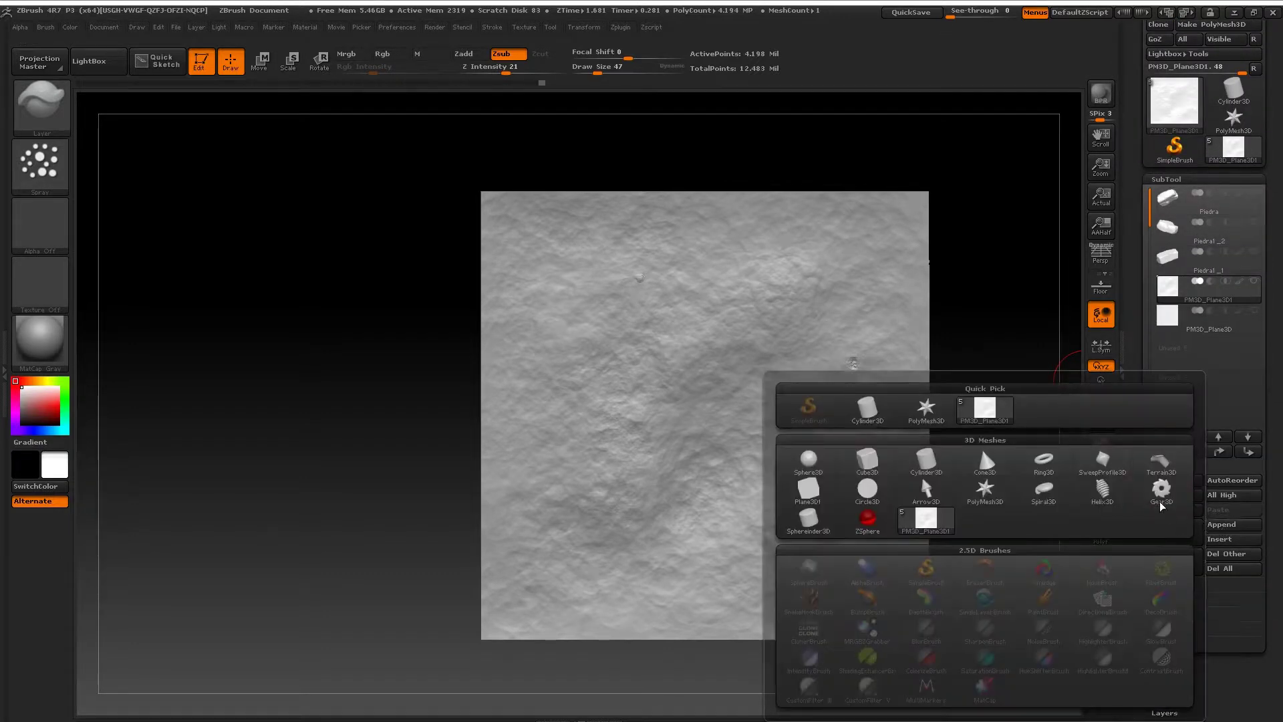
click(868, 461)
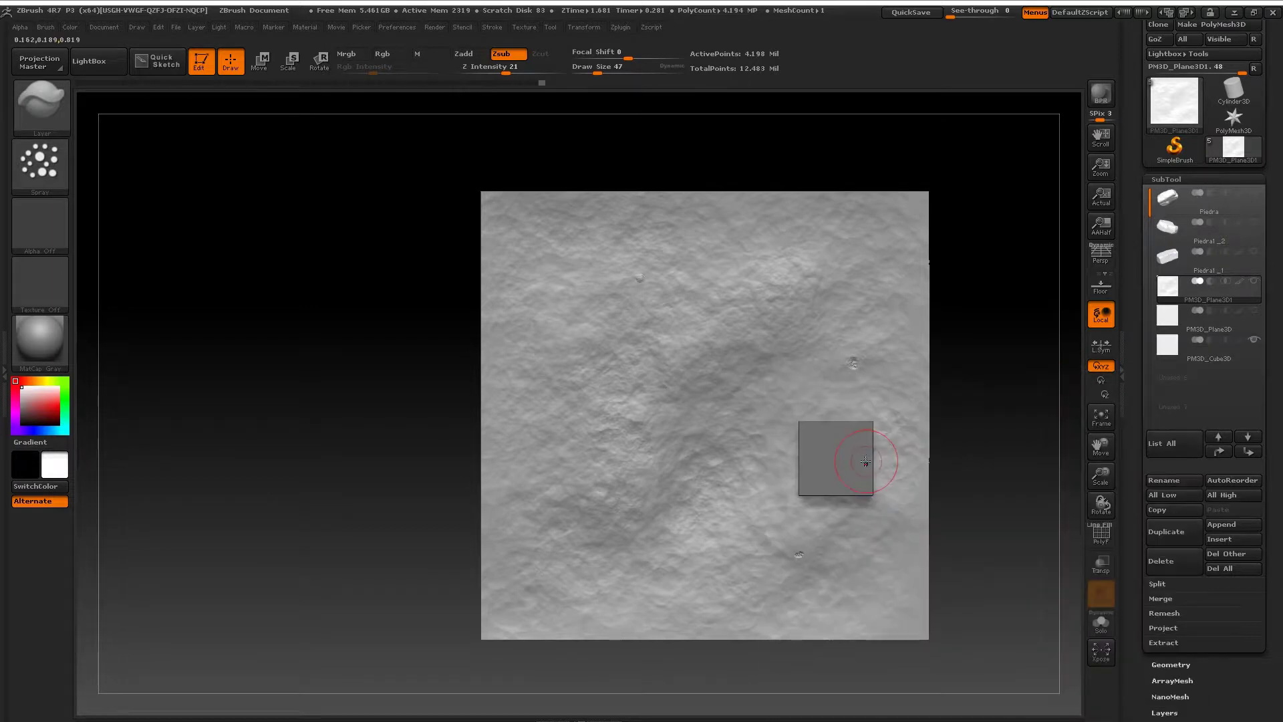
alt+click(837, 475)
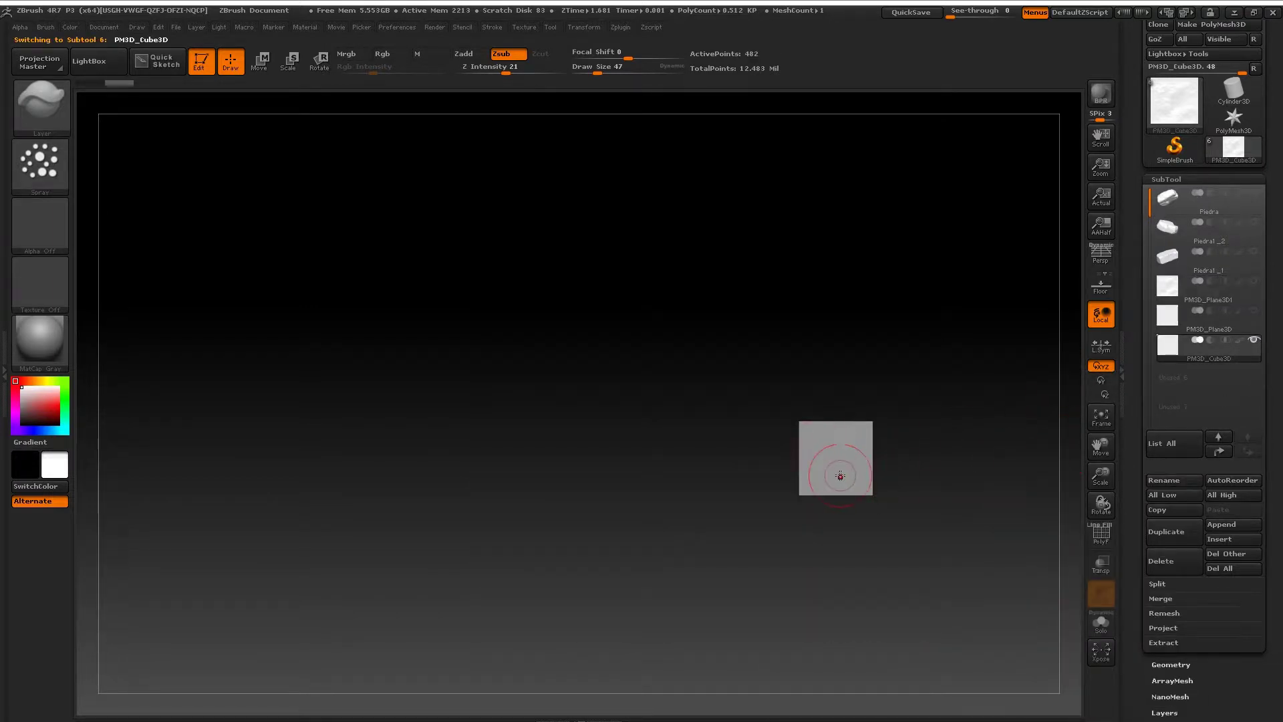
drag(841, 476, 837, 477)
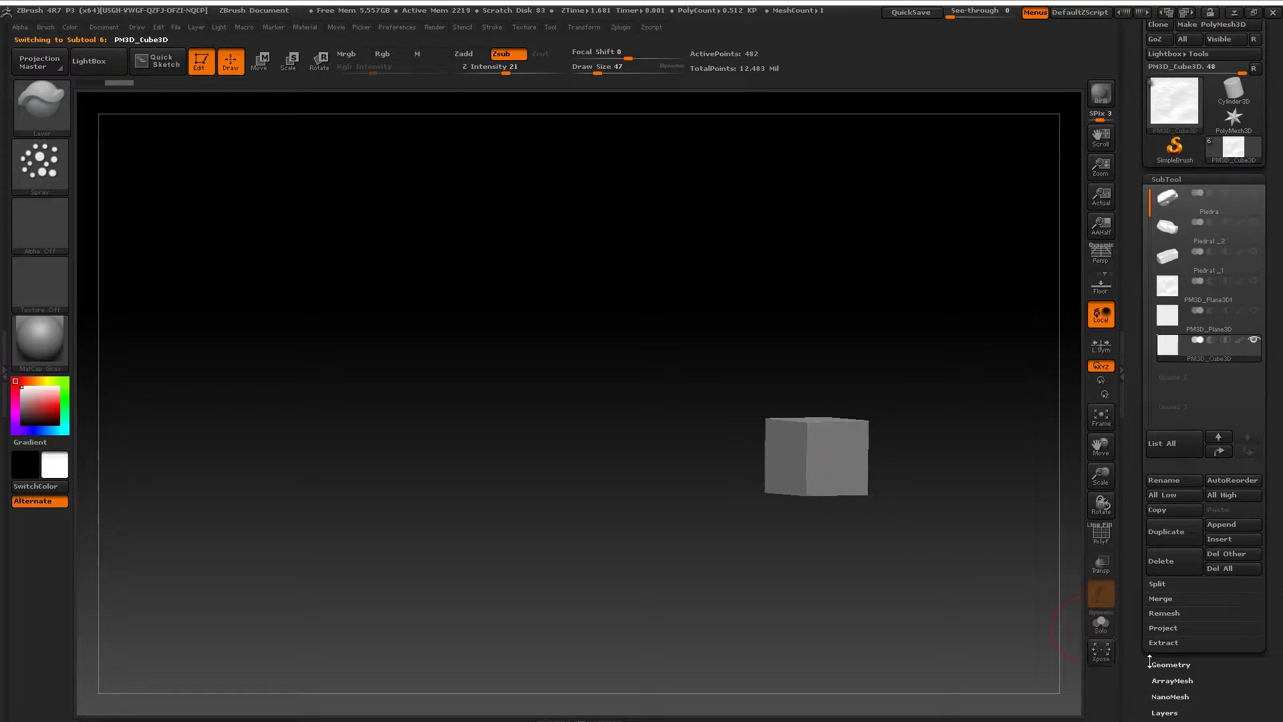
click(1163, 664)
click(1195, 317)
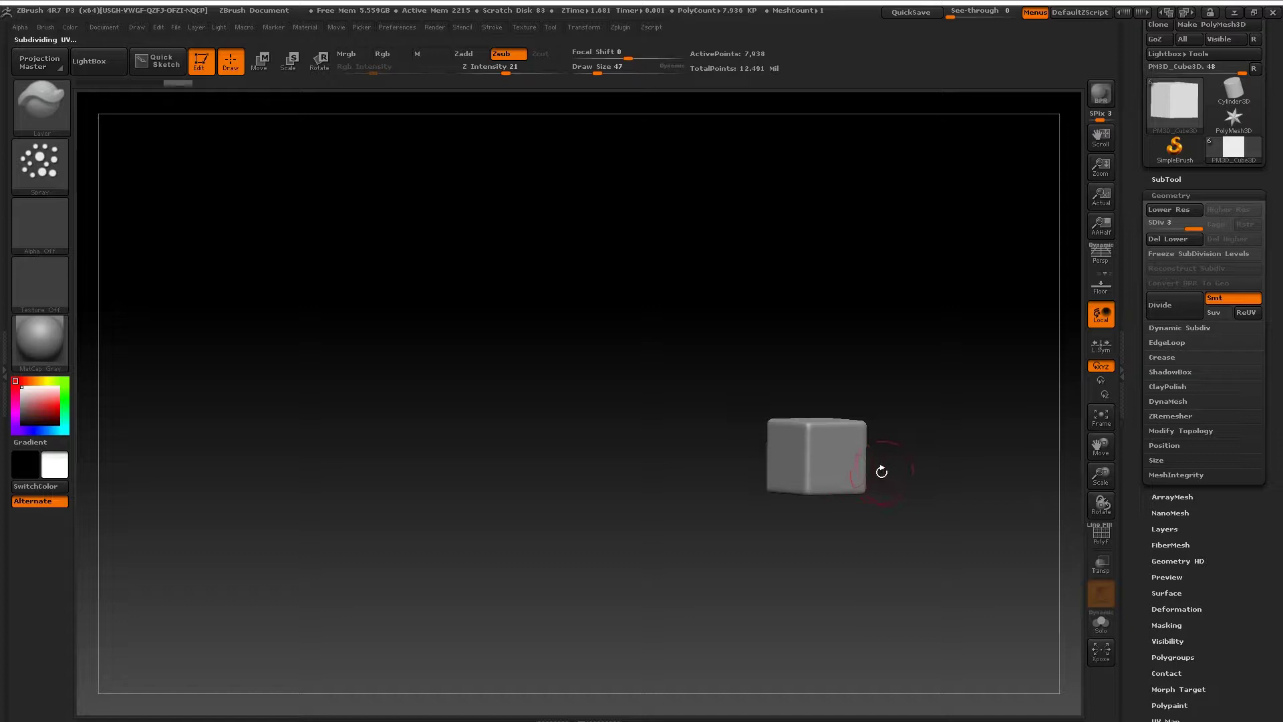
Step: Divide the cube once more and load the TrimDynamic brush
key(ctrl+d)
alt+drag(854, 449, 822, 594)
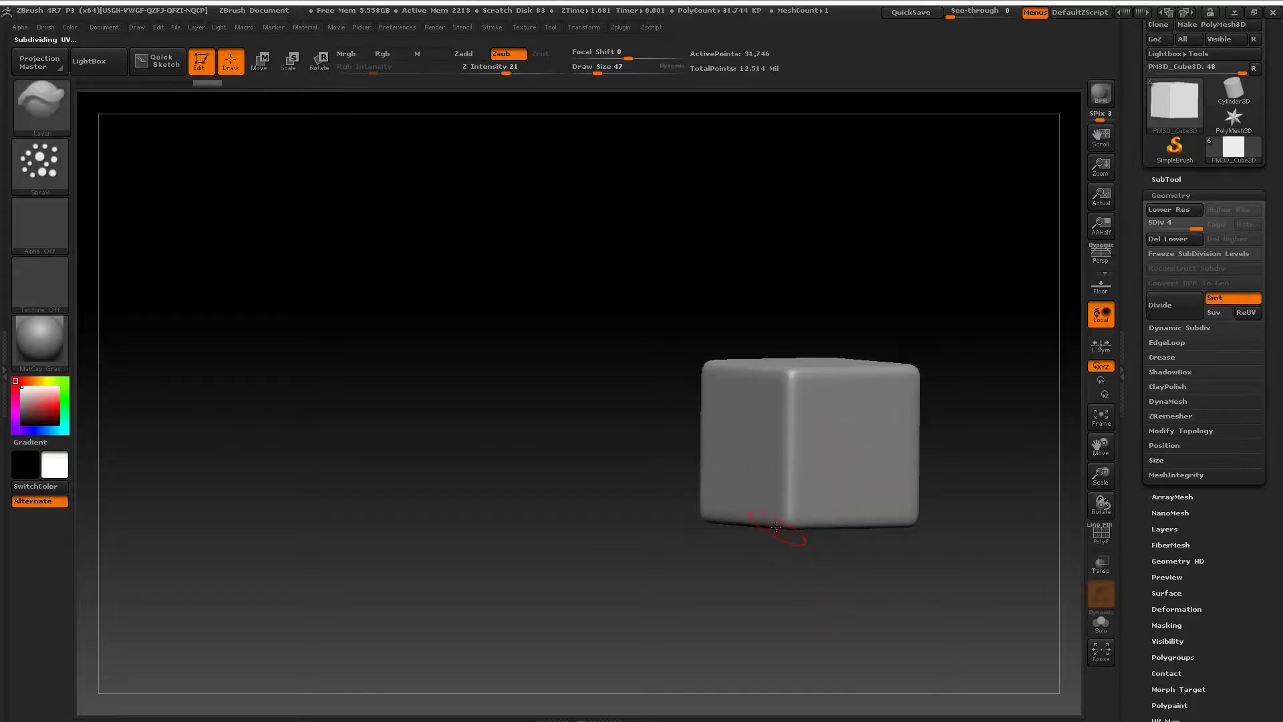
key(b)
key(t)
key(d)
drag(774, 546, 811, 301)
Step: Trim flat facets on the cube's front corner and several other corners with TrimDynamic
mouse_move(803, 346)
mouse_down()
mouse_move(792, 403)
mouse_move(883, 351)
mouse_up()
drag(1003, 522, 1033, 432)
drag(902, 402, 963, 290)
drag(1002, 521, 1023, 462)
drag(902, 232, 990, 264)
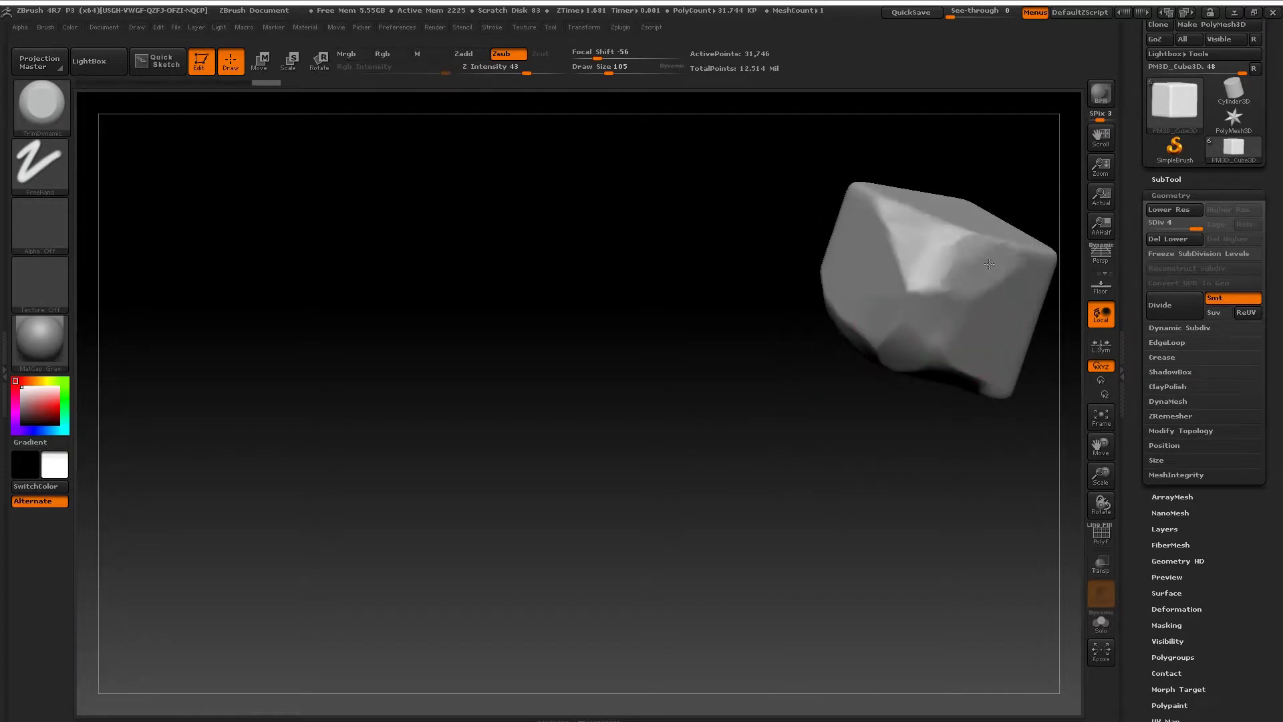
drag(1002, 481, 963, 401)
mouse_move(843, 261)
mouse_down()
mouse_move(860, 287)
mouse_move(852, 231)
mouse_up()
drag(1002, 482, 973, 422)
drag(832, 291, 804, 265)
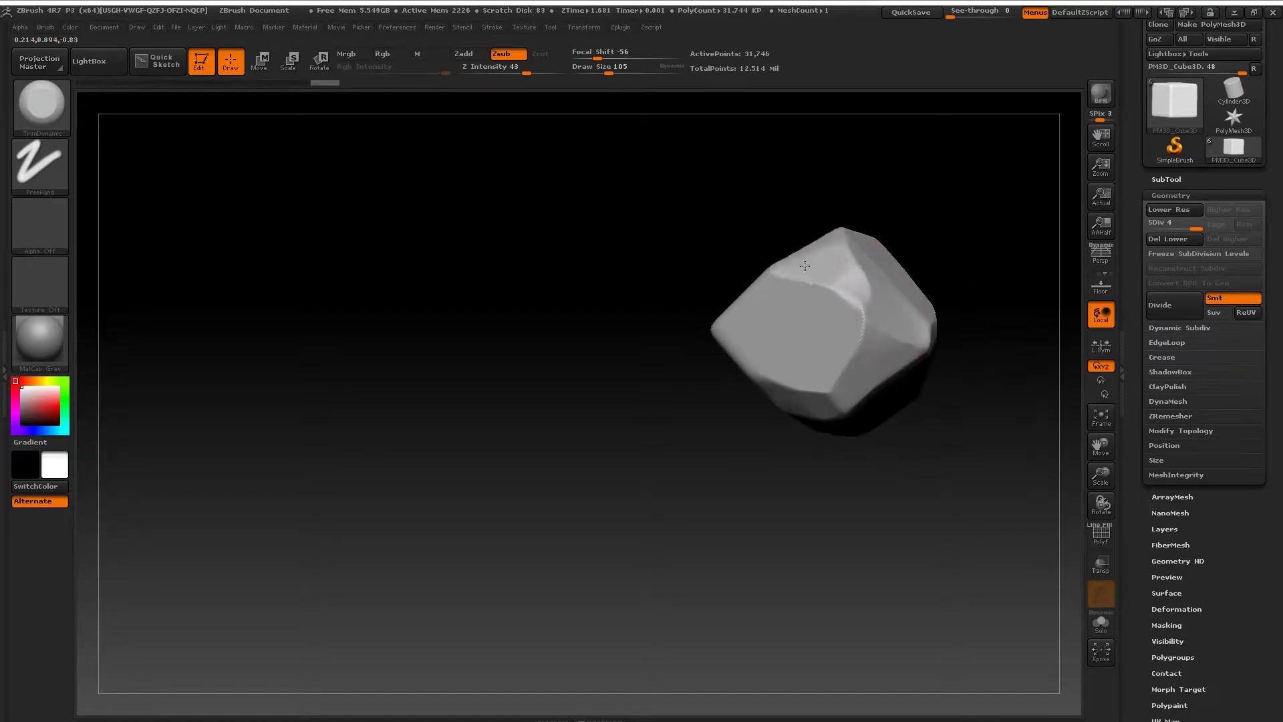
drag(1004, 301, 983, 451)
mouse_move(888, 367)
mouse_down()
mouse_move(797, 414)
mouse_move(782, 371)
mouse_up()
Step: Cut smaller facets and flatten the front and upper faces of the stone
right_drag(772, 415, 777, 451)
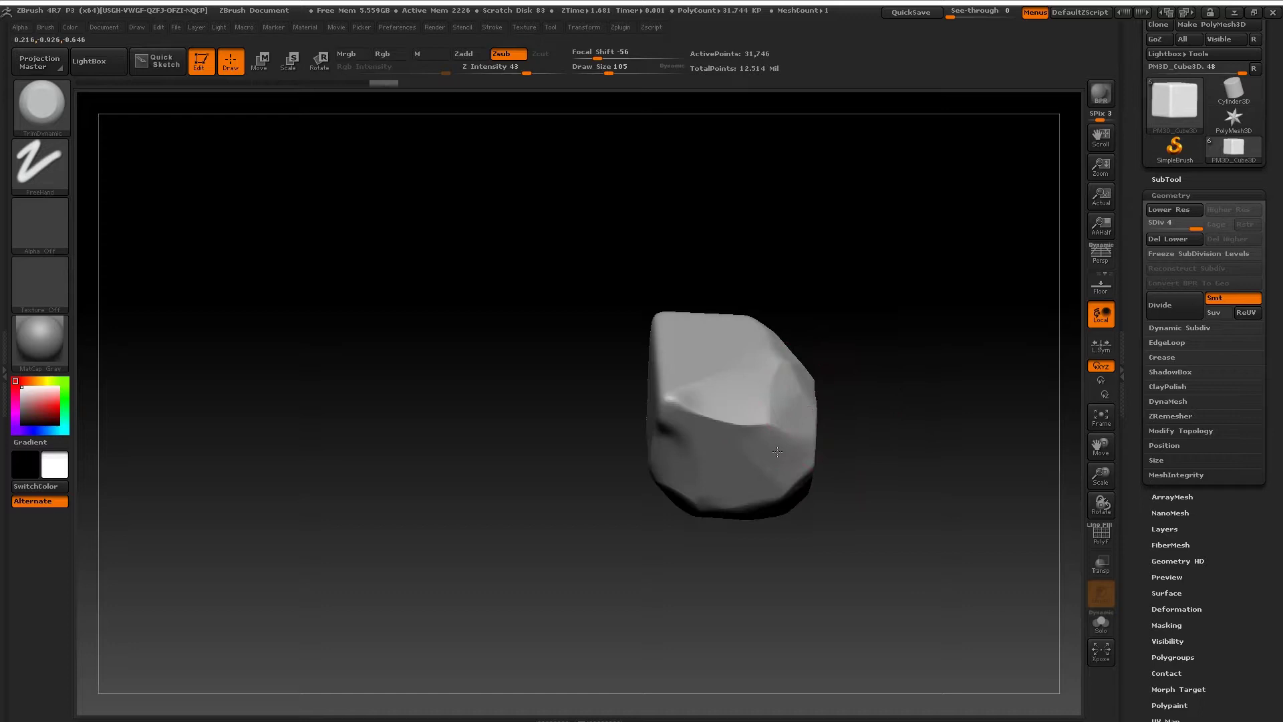
drag(777, 452, 793, 432)
right_drag(793, 432, 702, 402)
mouse_move(693, 381)
mouse_down()
mouse_move(685, 439)
mouse_move(693, 391)
mouse_up()
right_drag(692, 391, 621, 301)
mouse_move(602, 321)
mouse_down()
mouse_move(621, 299)
mouse_move(612, 362)
mouse_up()
mouse_move(611, 361)
right_down()
mouse_move(687, 368)
mouse_move(647, 309)
mouse_move(630, 380)
mouse_move(660, 366)
right_up()
Step: Switch to TrimAdaptive at full strength and flatten the top, side and front faces
key(b)
key(t)
key(a)
drag(667, 310, 667, 315)
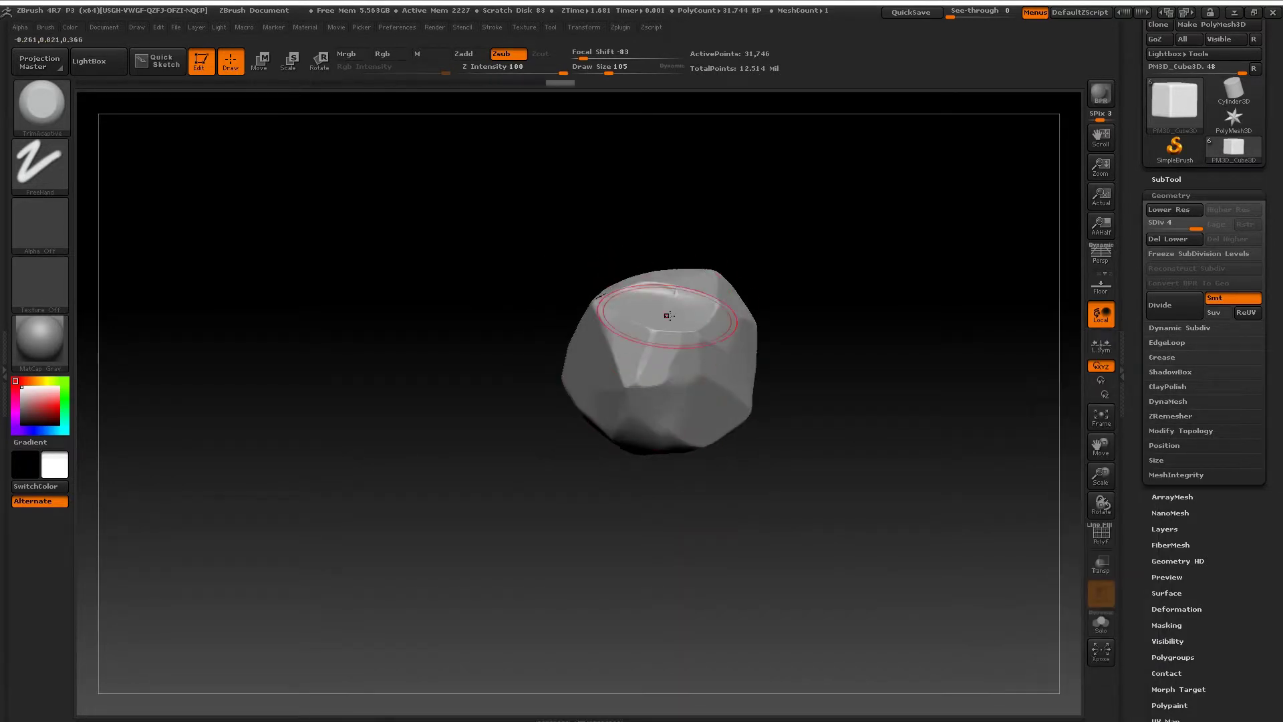
mouse_move(667, 315)
right_down()
mouse_move(641, 331)
mouse_move(698, 343)
right_up()
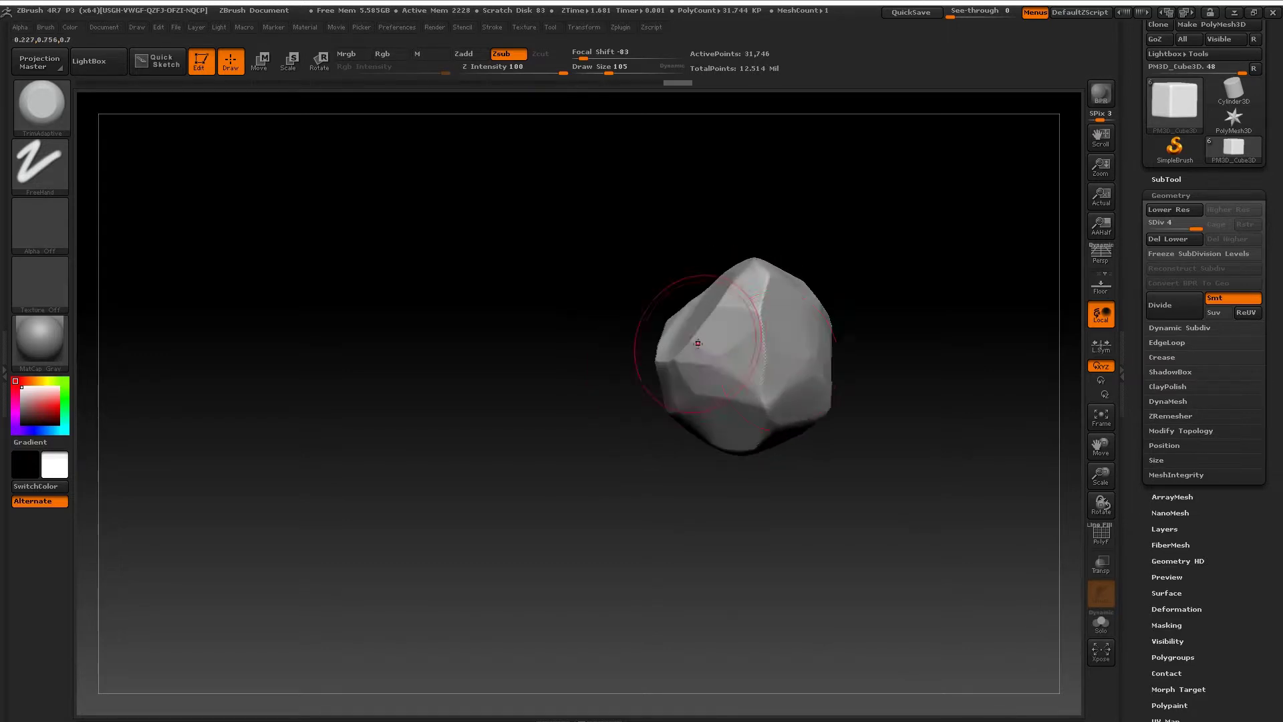
drag(769, 333, 773, 338)
right_drag(773, 338, 843, 332)
drag(843, 331, 865, 327)
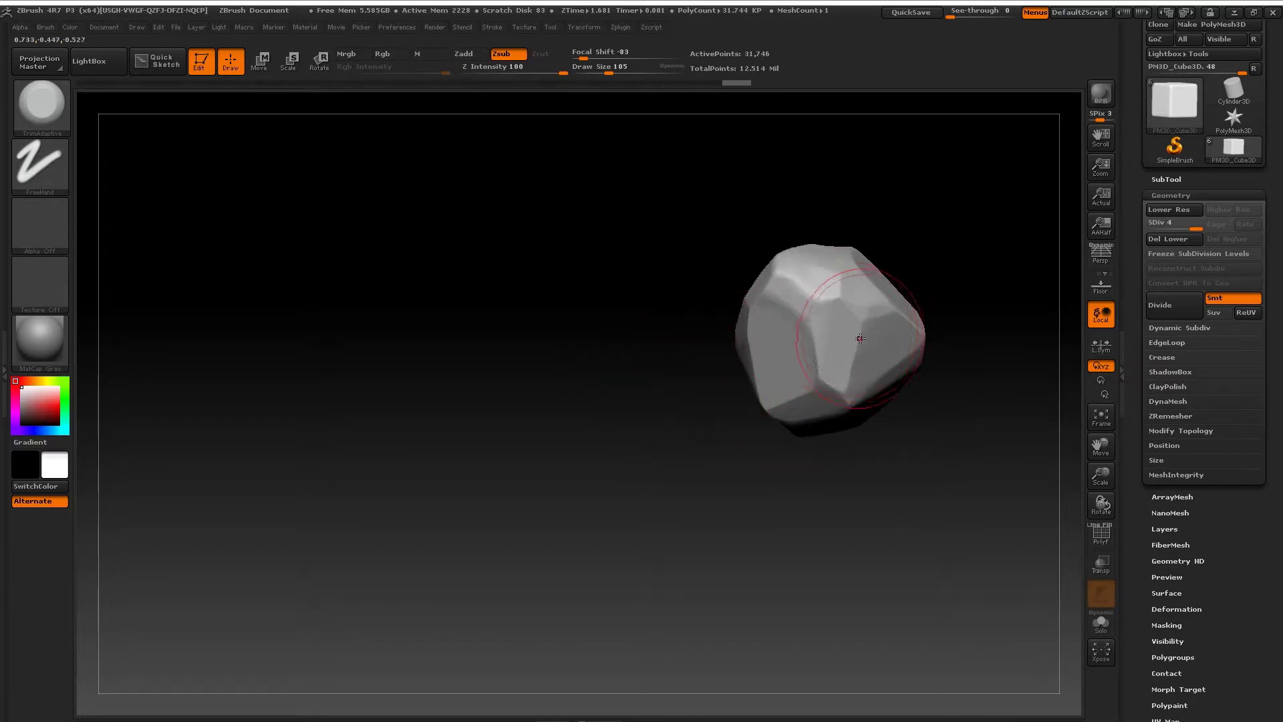
mouse_move(866, 327)
right_down()
mouse_move(900, 324)
mouse_move(946, 277)
right_up()
drag(945, 278, 948, 282)
Step: Add more flattened facets around the stone, orbiting to inspect its shape
right_drag(947, 280, 806, 346)
drag(817, 333, 811, 334)
right_drag(810, 335, 802, 346)
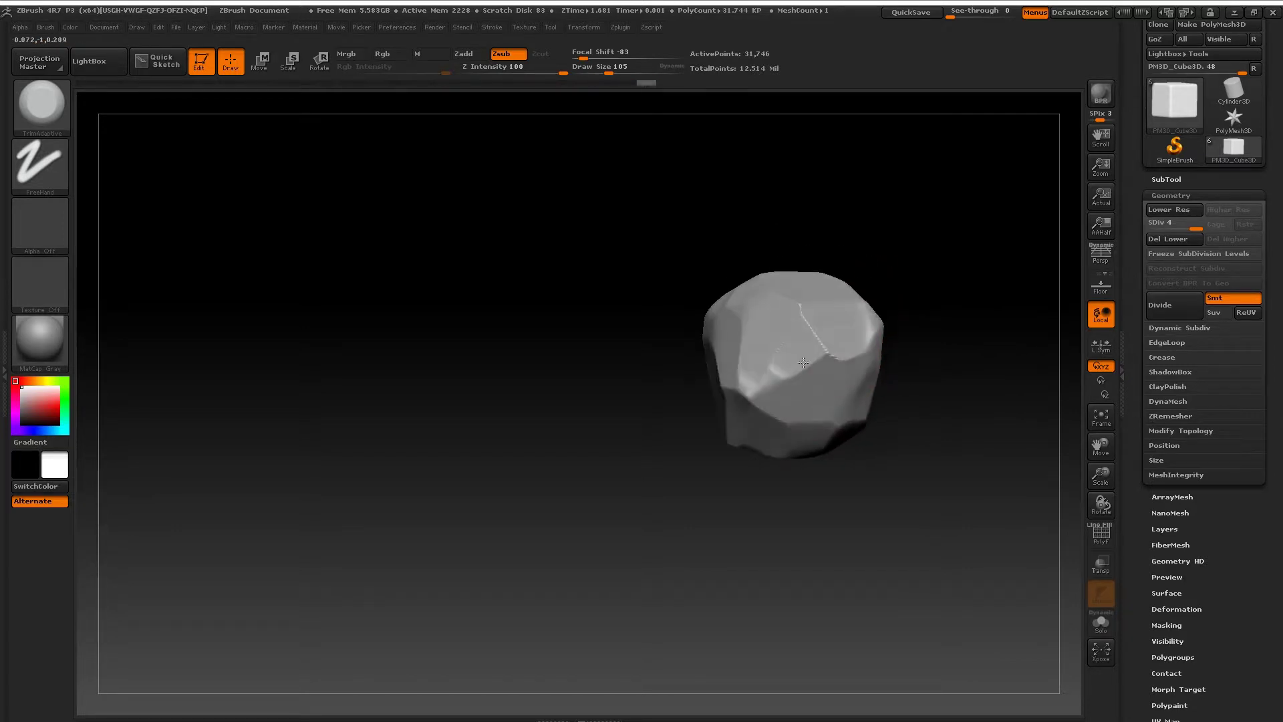
drag(802, 346, 792, 371)
right_drag(792, 372, 792, 390)
drag(792, 389, 788, 392)
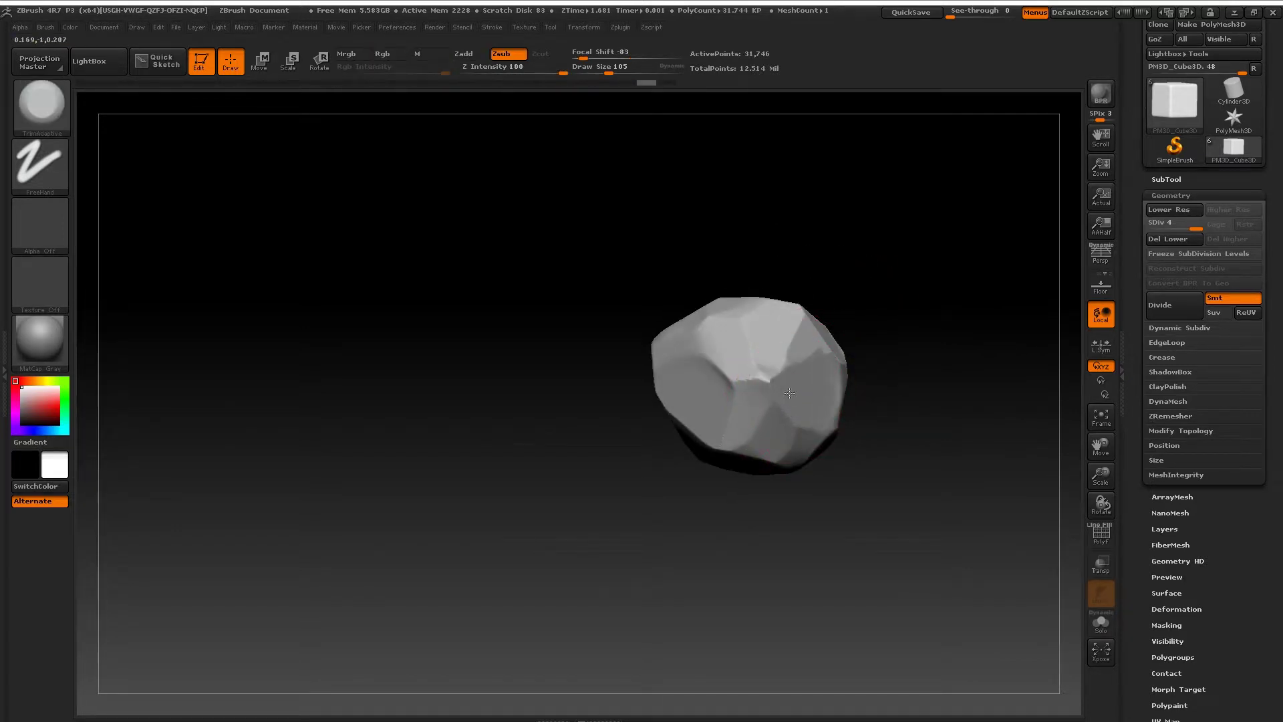
mouse_move(769, 435)
right_down()
mouse_move(793, 332)
mouse_move(749, 430)
right_up()
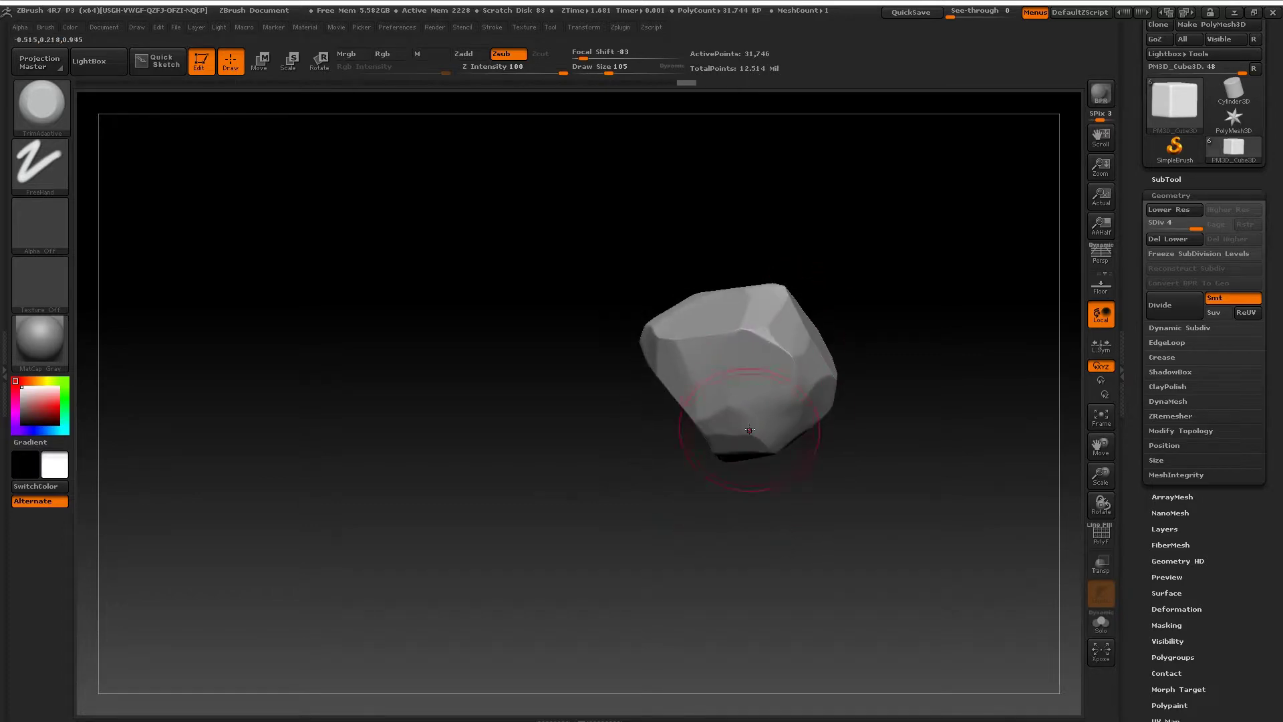
mouse_move(761, 384)
right_down()
mouse_move(772, 404)
mouse_move(801, 383)
right_up()
Step: Select the TrimDynamic brush (Draw Size 42, Z Intensity 43) and expand the SubTool palette
key(space)
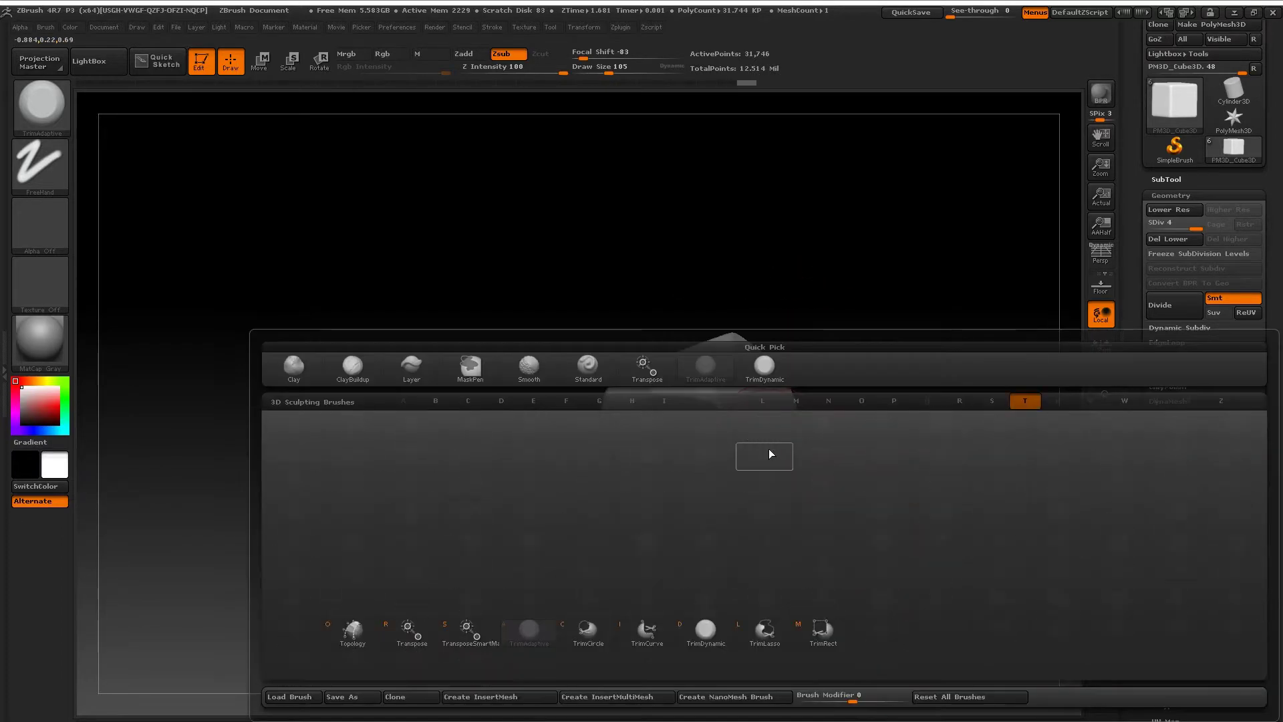
mouse_move(759, 445)
right_down()
mouse_move(811, 444)
mouse_move(724, 516)
mouse_move(728, 401)
mouse_move(768, 418)
mouse_move(758, 495)
right_up()
click(1184, 178)
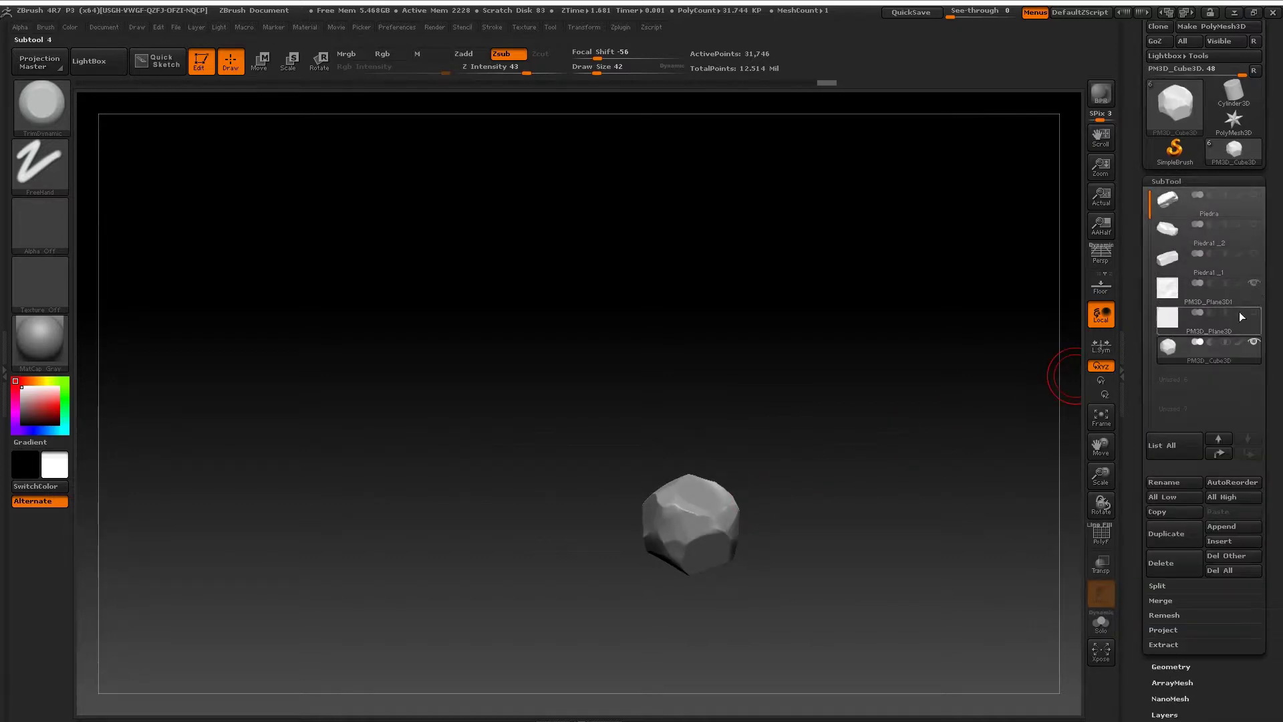
Step: Look down on the floor, nudge the stone, and Transpose-scale it to pebble size
mouse_move(797, 492)
right_down()
mouse_move(752, 412)
mouse_move(808, 332)
mouse_move(848, 347)
right_up()
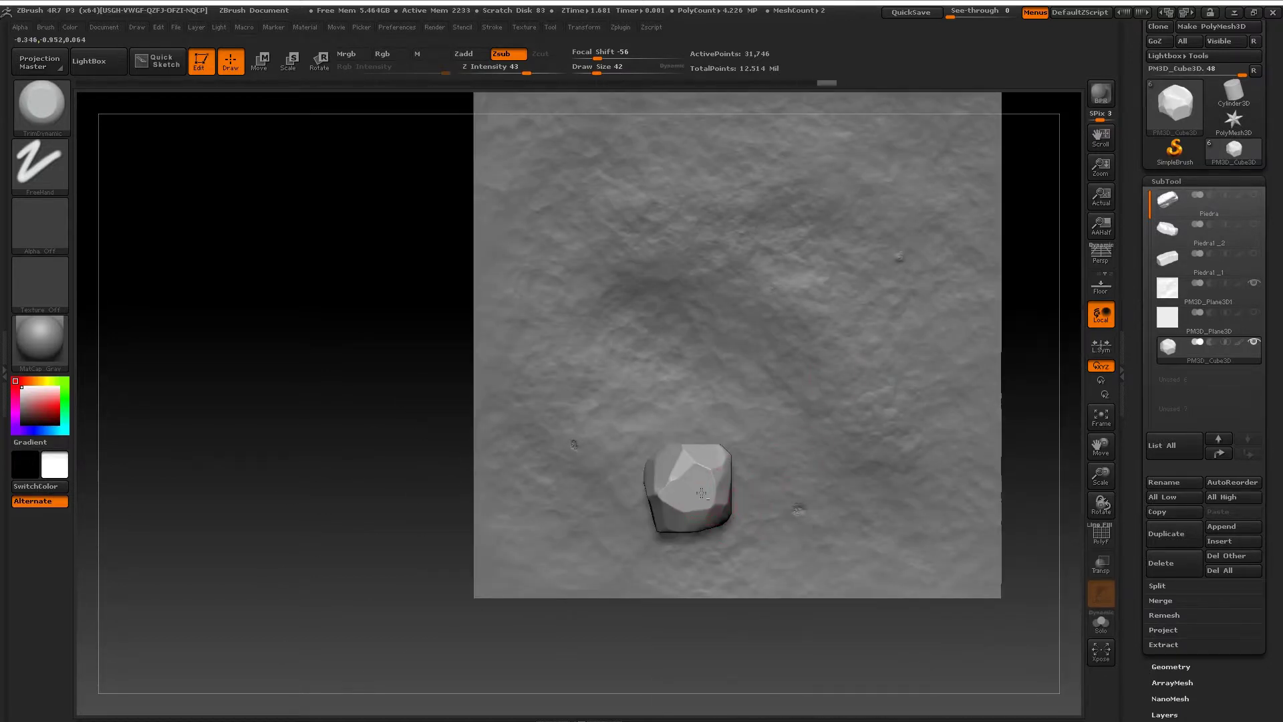
key(w)
mouse_move(739, 451)
mouse_down()
mouse_move(725, 470)
mouse_move(734, 459)
mouse_move(748, 492)
mouse_up()
key(e)
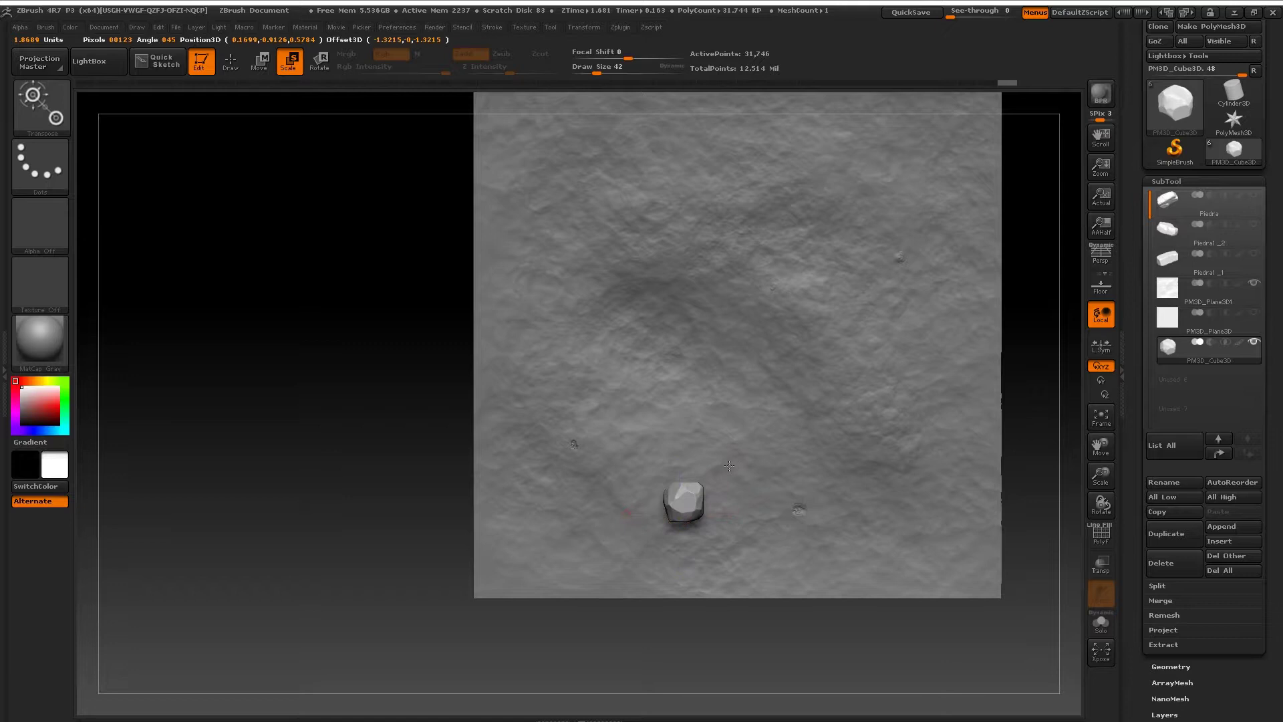
drag(757, 437, 755, 429)
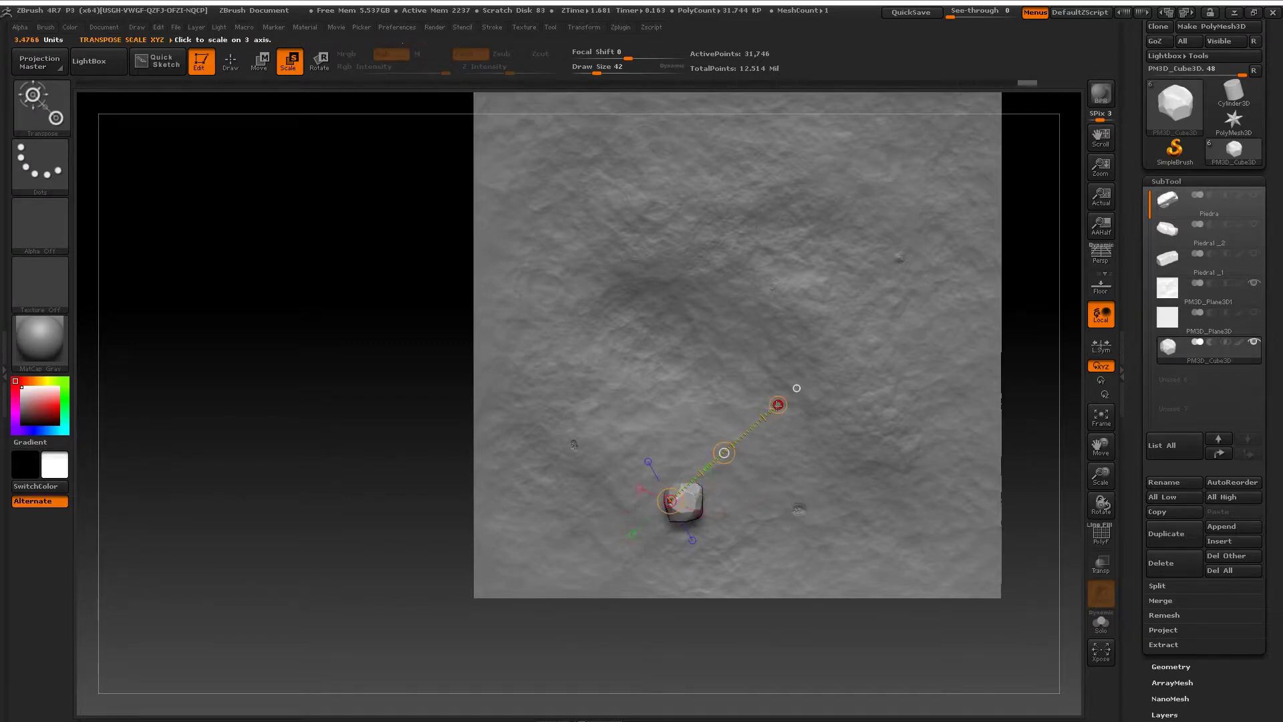
drag(689, 510, 796, 388)
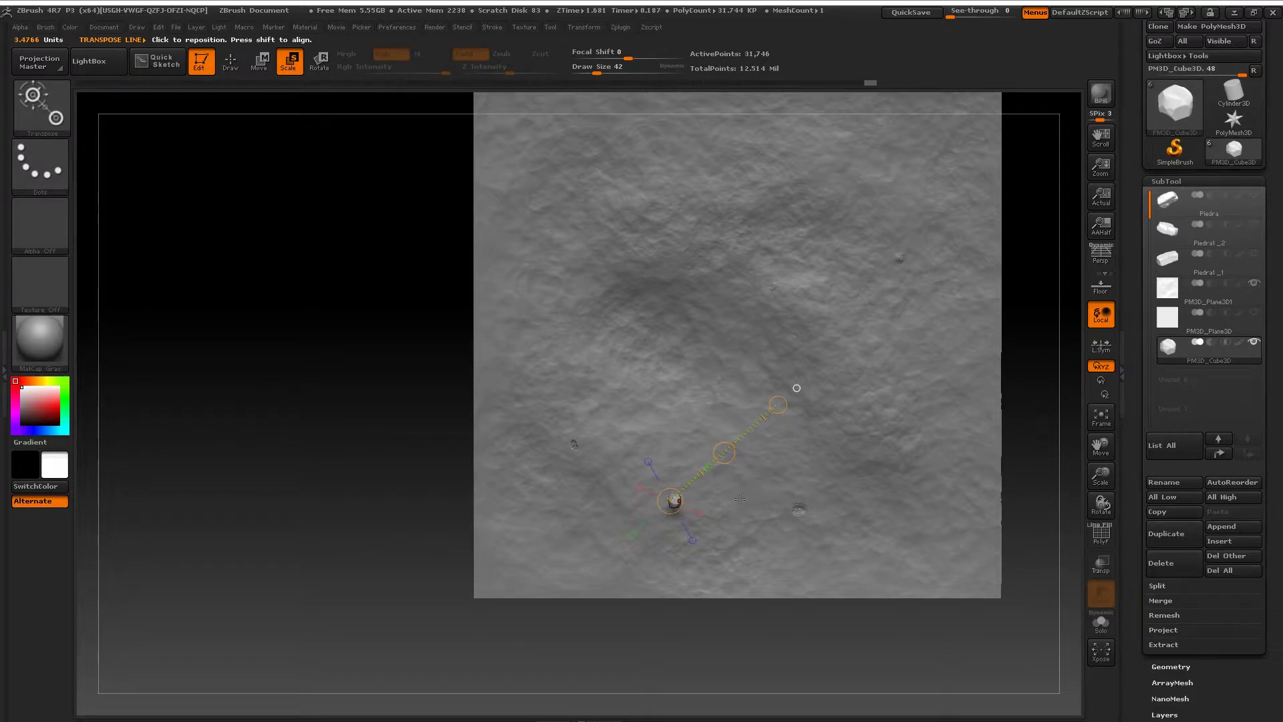
Step: View the floor edge-on and Transpose-move the pebble down onto its surface
mouse_move(740, 498)
mouse_down()
mouse_move(766, 481)
mouse_move(690, 601)
mouse_move(700, 438)
mouse_up()
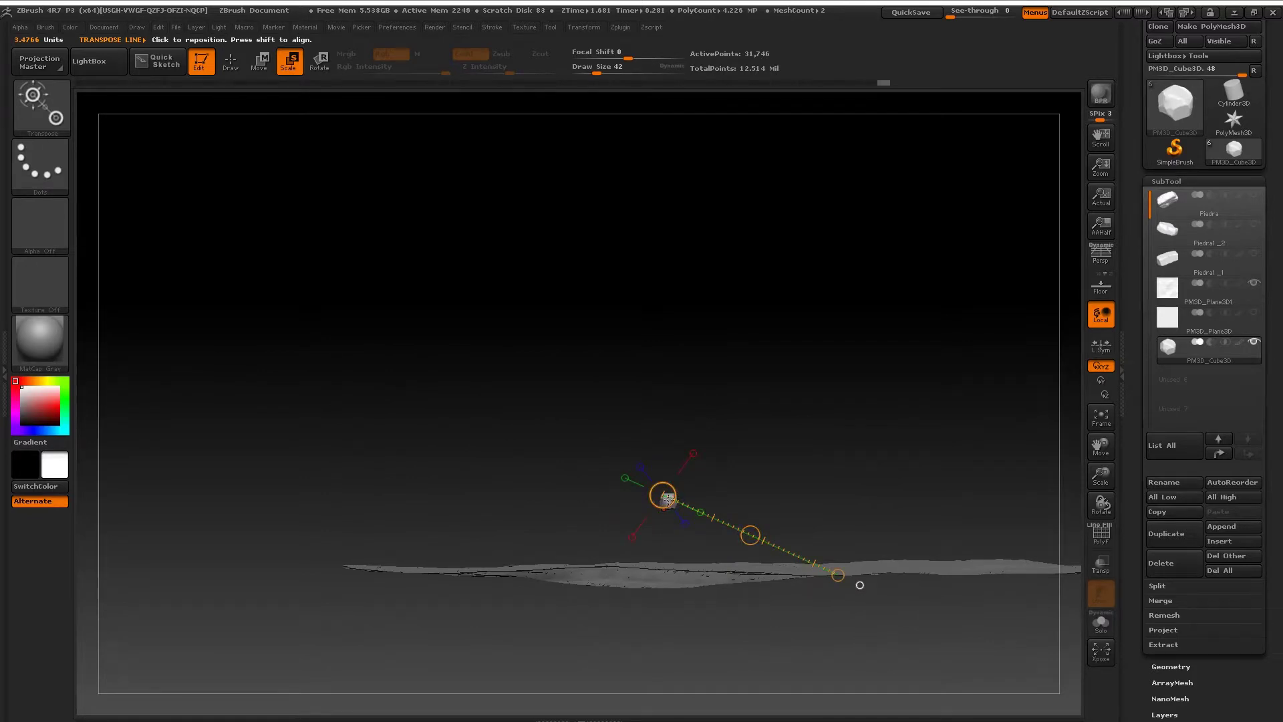
key(q)
key(w)
key(q)
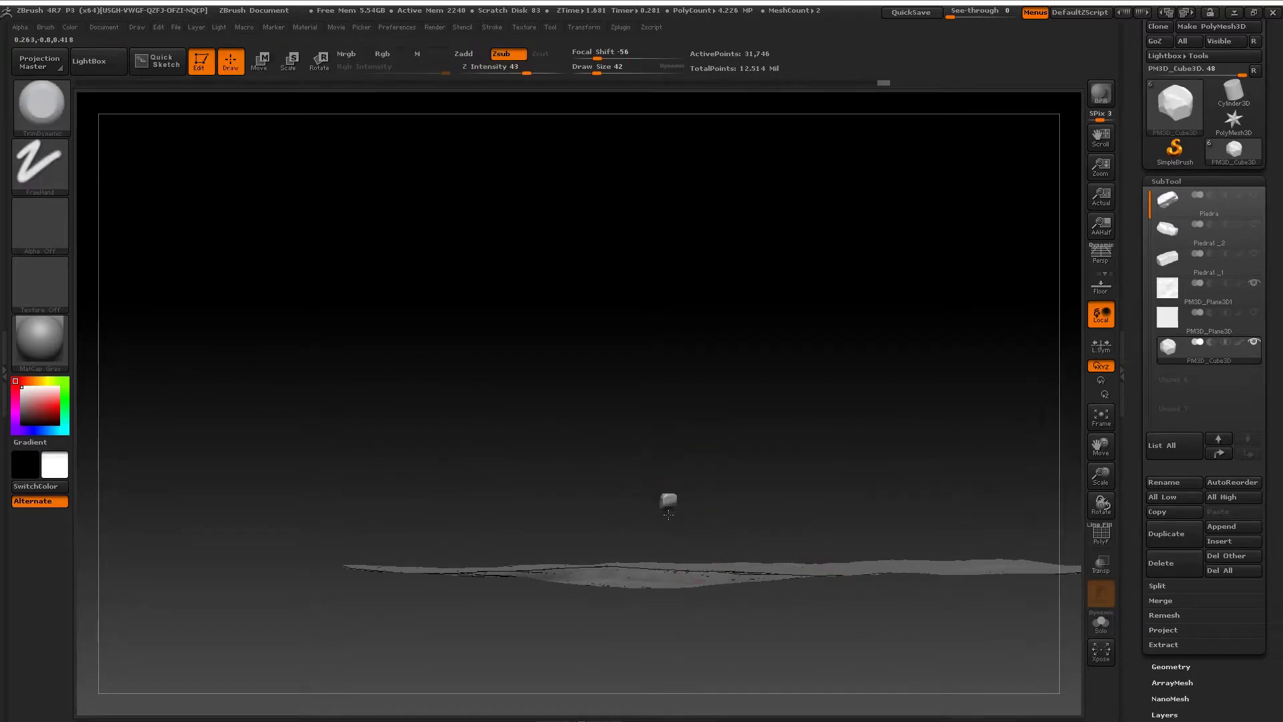
key(w)
mouse_move(665, 495)
mouse_down()
mouse_move(638, 536)
mouse_move(672, 530)
mouse_up()
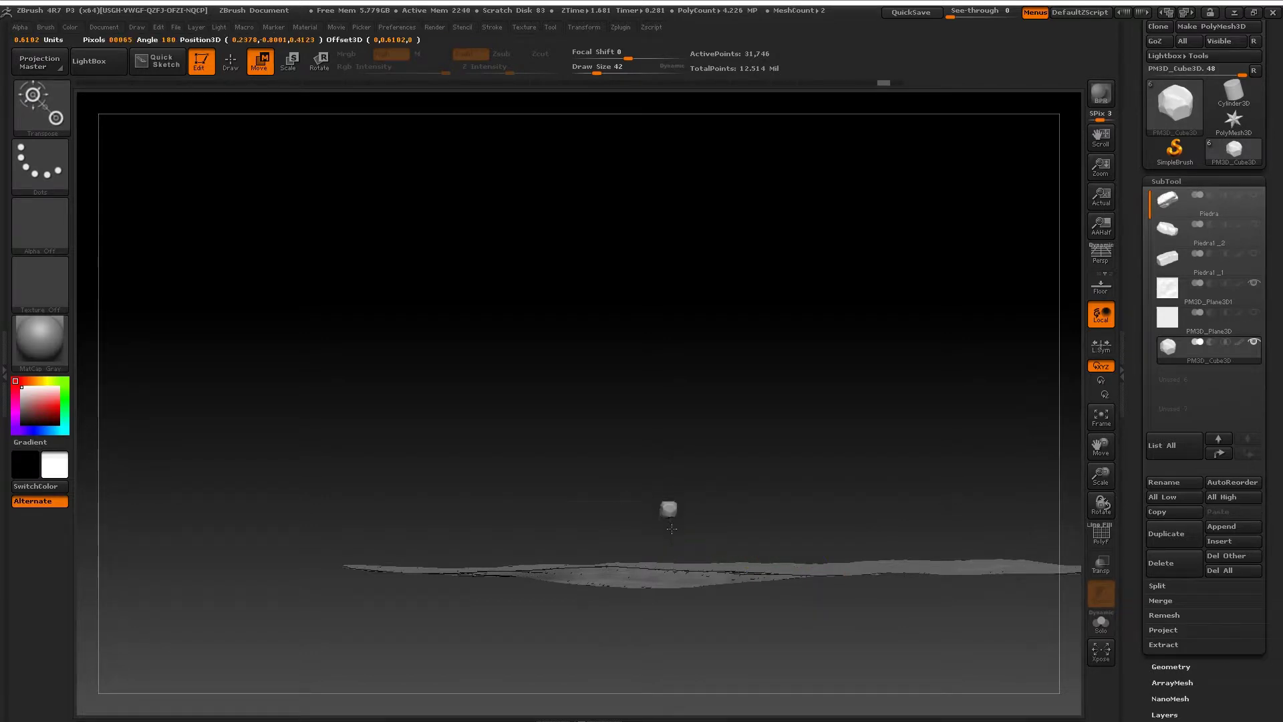
drag(1052, 301, 1068, 500)
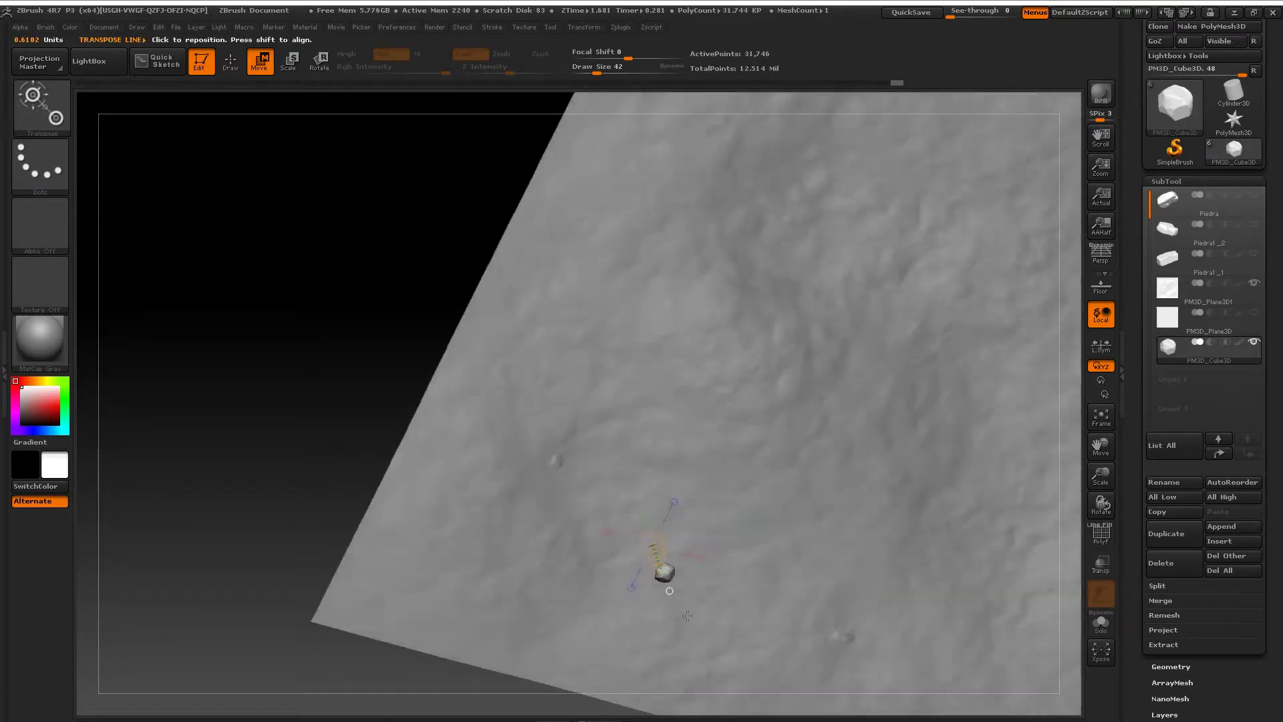
key(q)
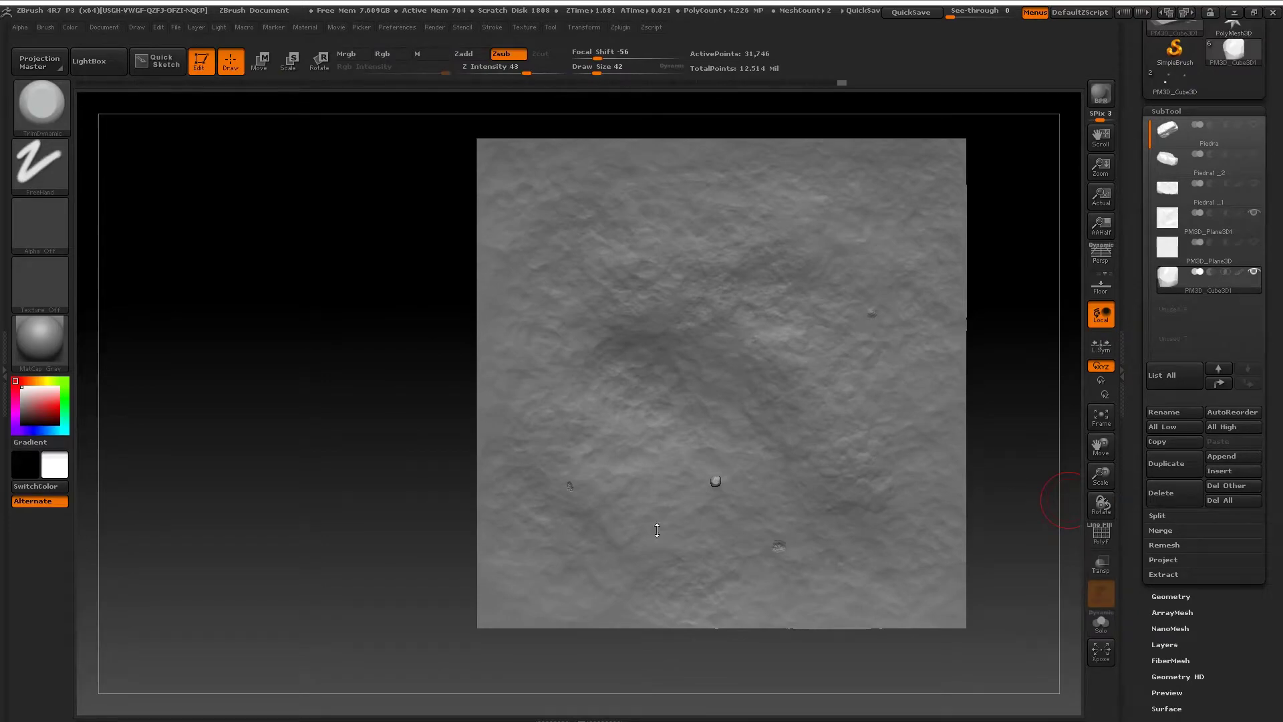
scroll(715, 483, up, 2)
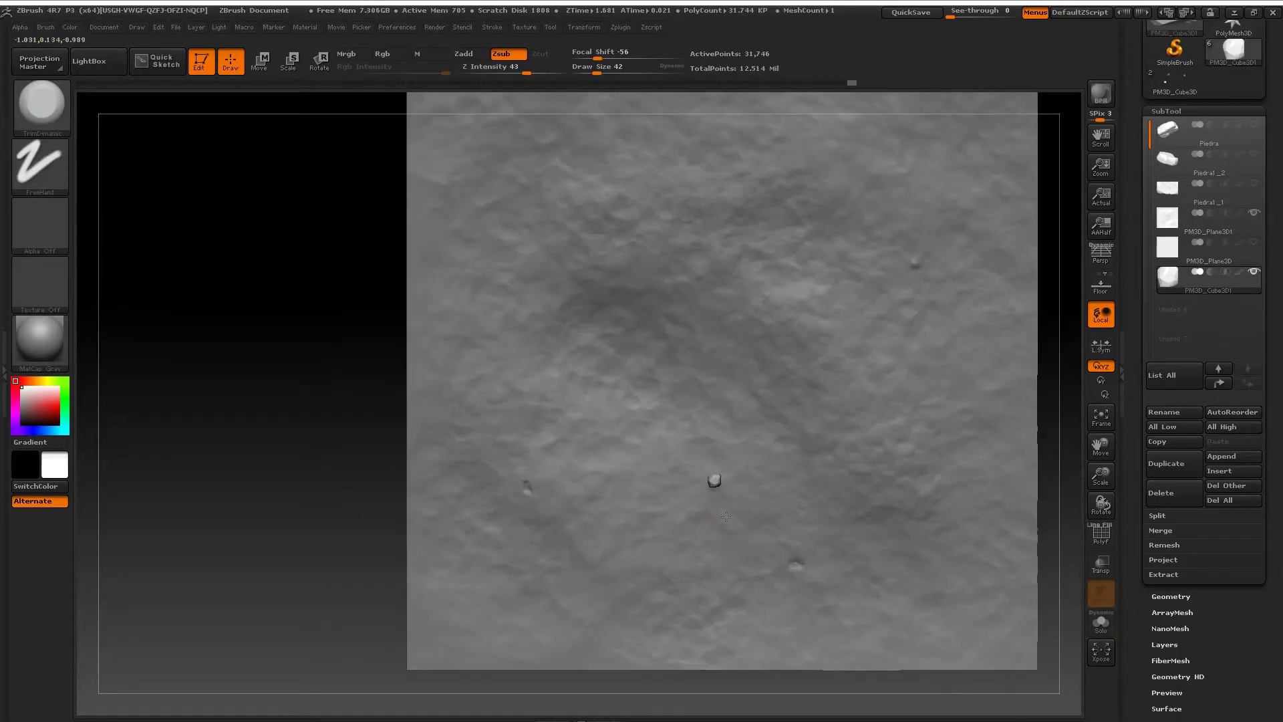
scroll(714, 482, up, 1)
scroll(714, 483, up, 3)
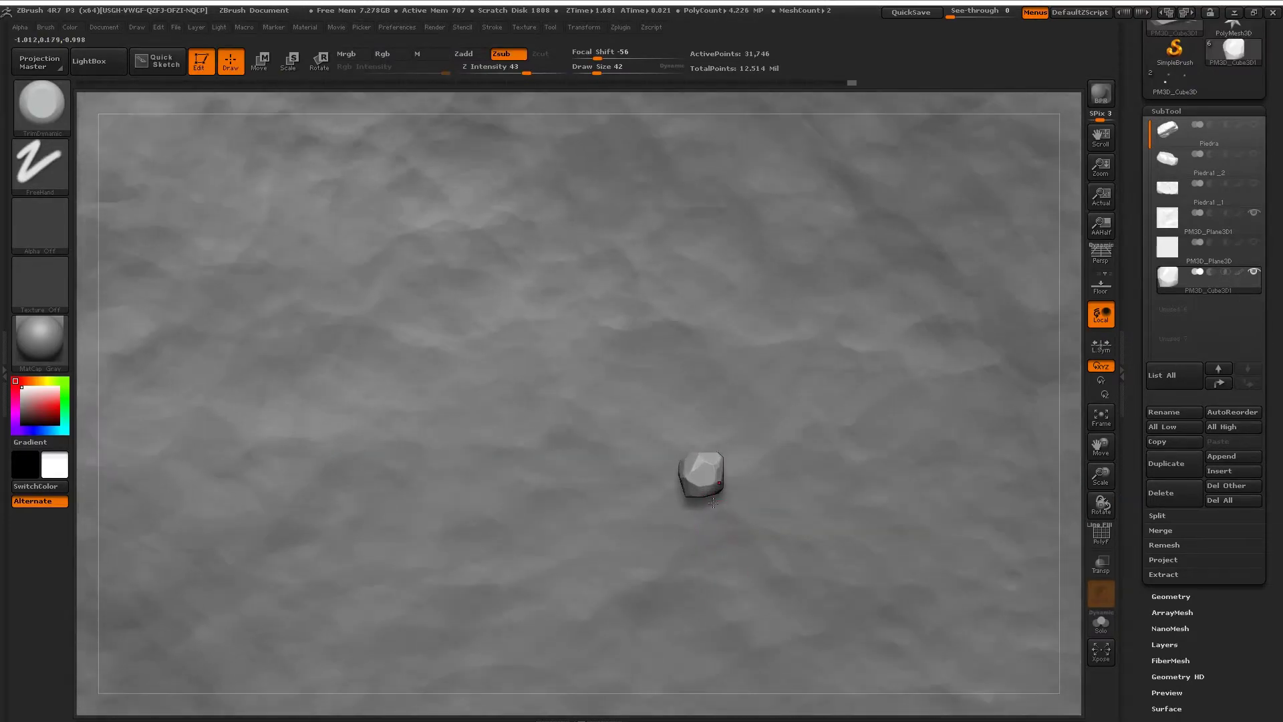
scroll(715, 482, up, 2)
key(w)
mouse_move(716, 472)
mouse_down()
mouse_move(735, 429)
mouse_move(702, 462)
mouse_move(736, 475)
mouse_move(731, 445)
mouse_move(722, 472)
mouse_up()
scroll(702, 462, down, 2)
key(q)
key(b)
key(Escape)
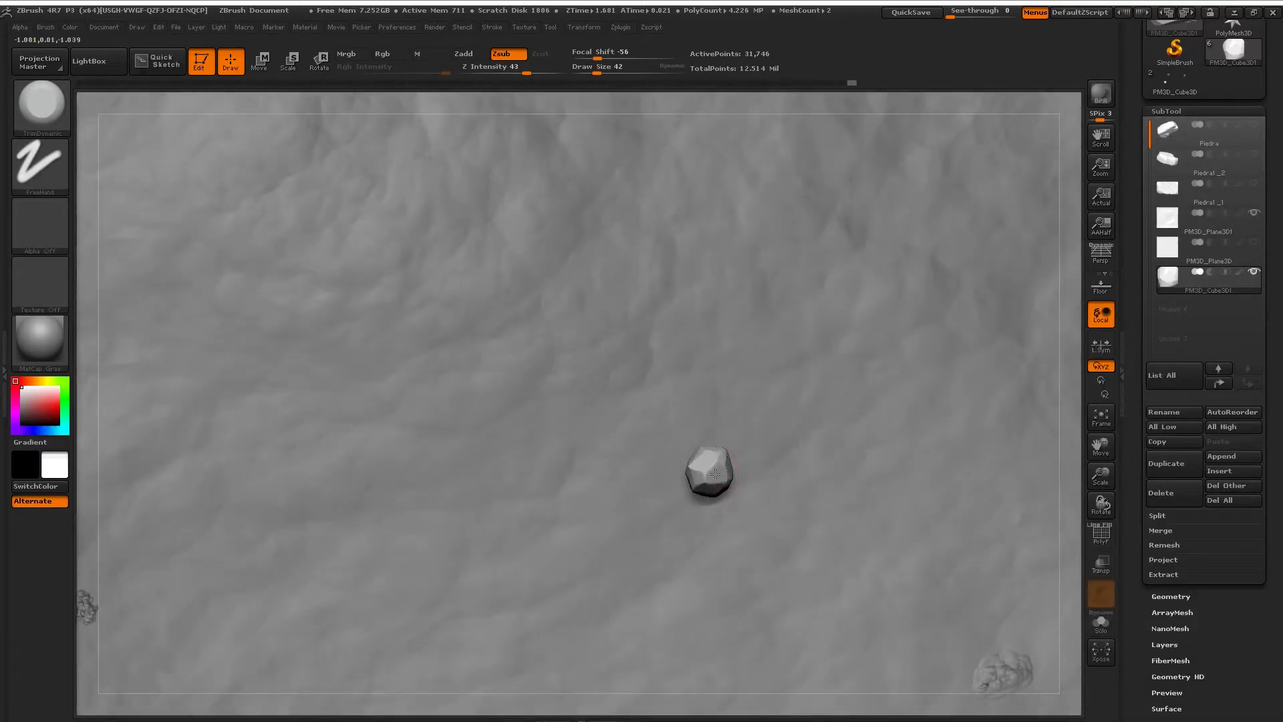
drag(724, 473, 770, 534)
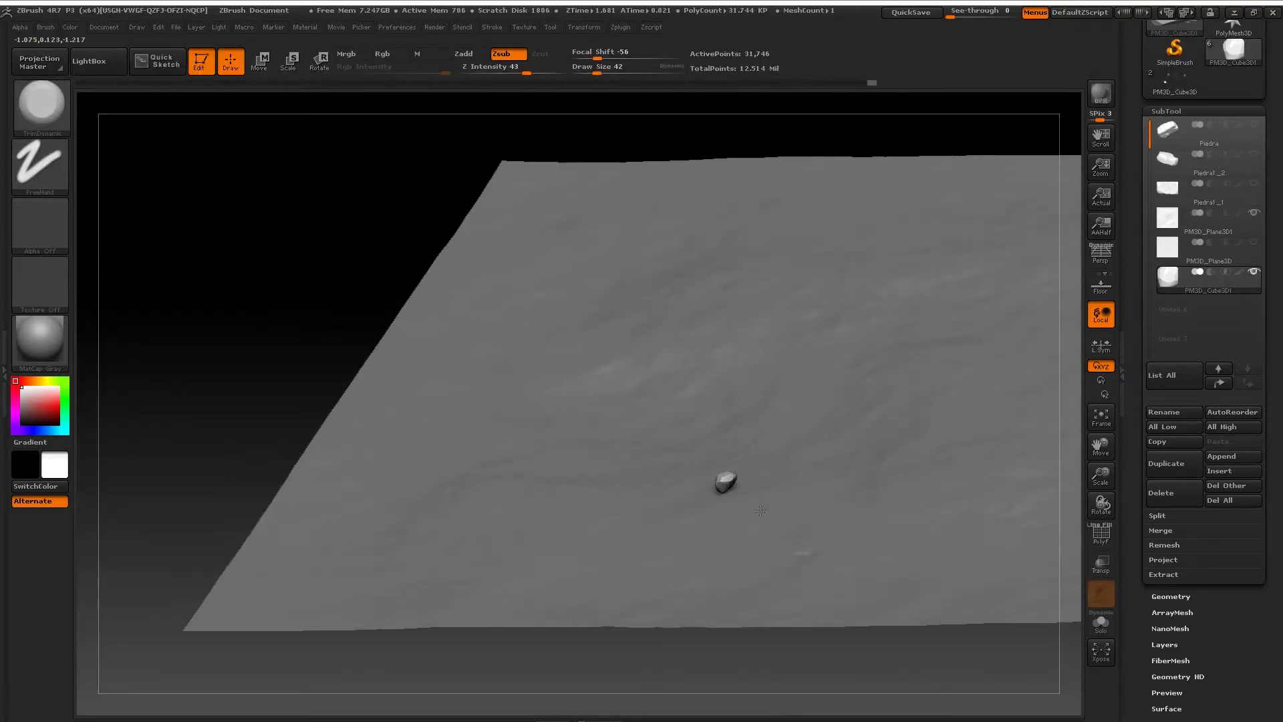
key(alt)
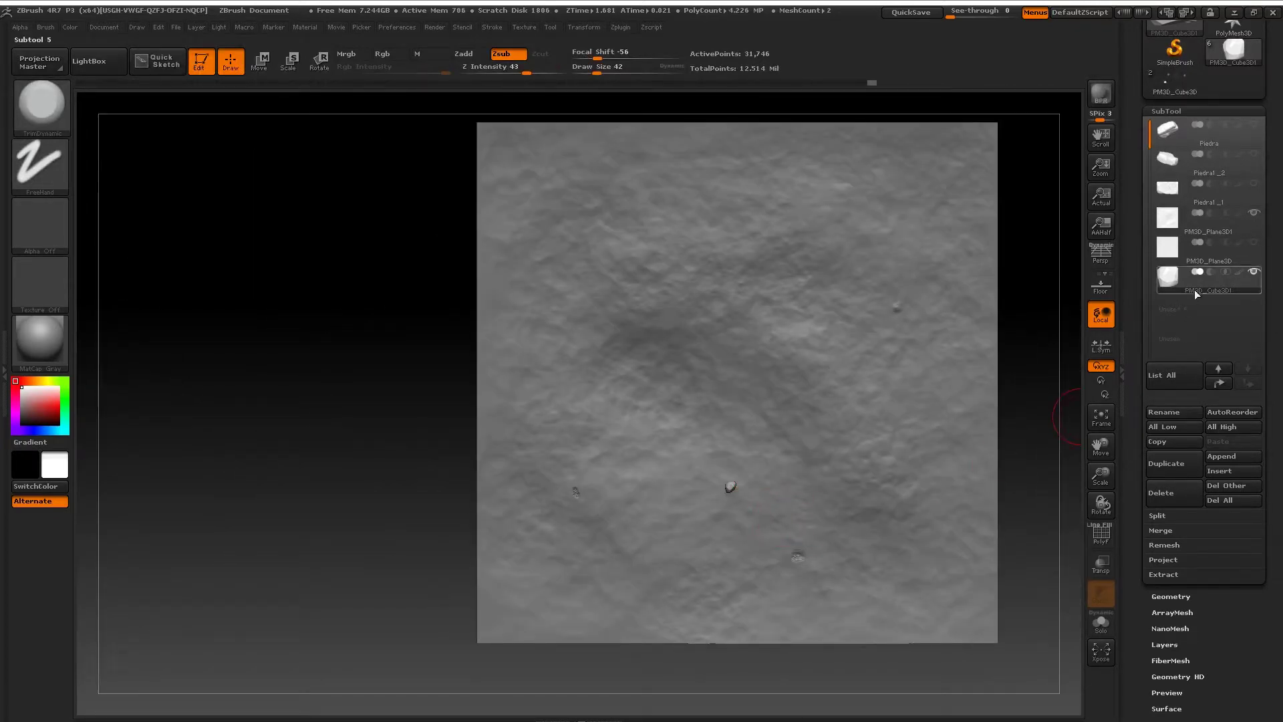
drag(731, 485, 744, 449)
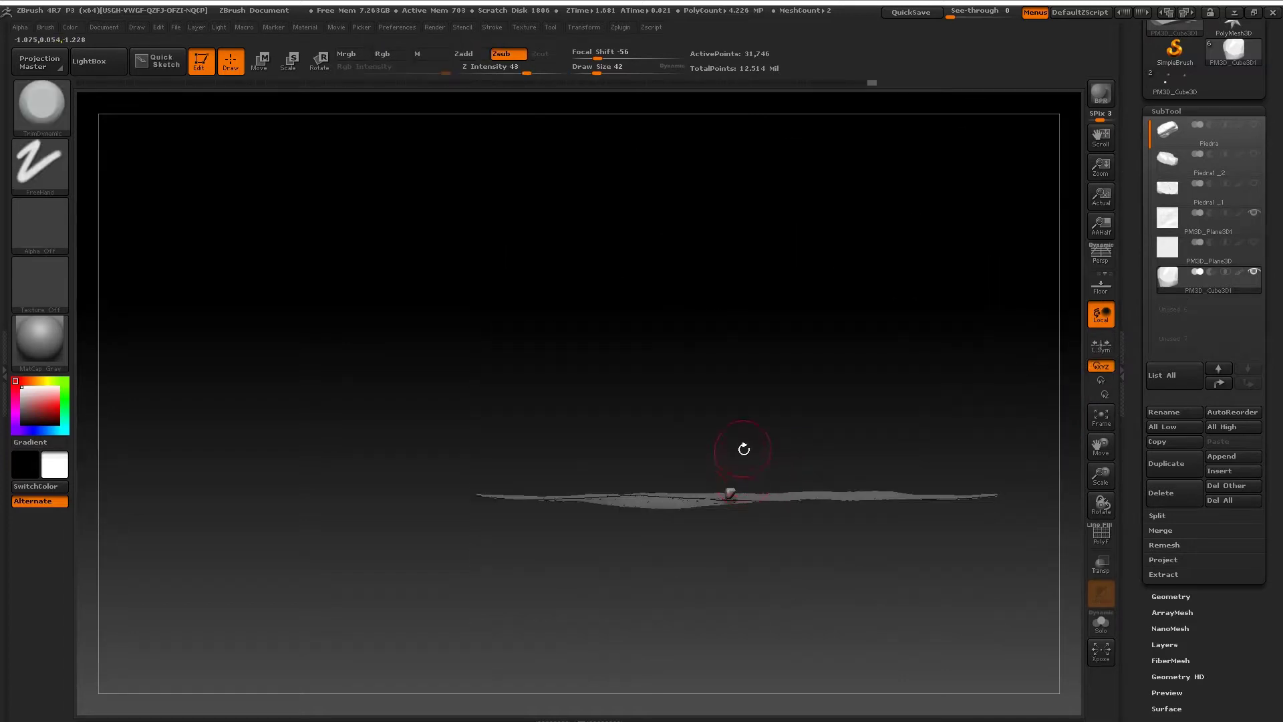
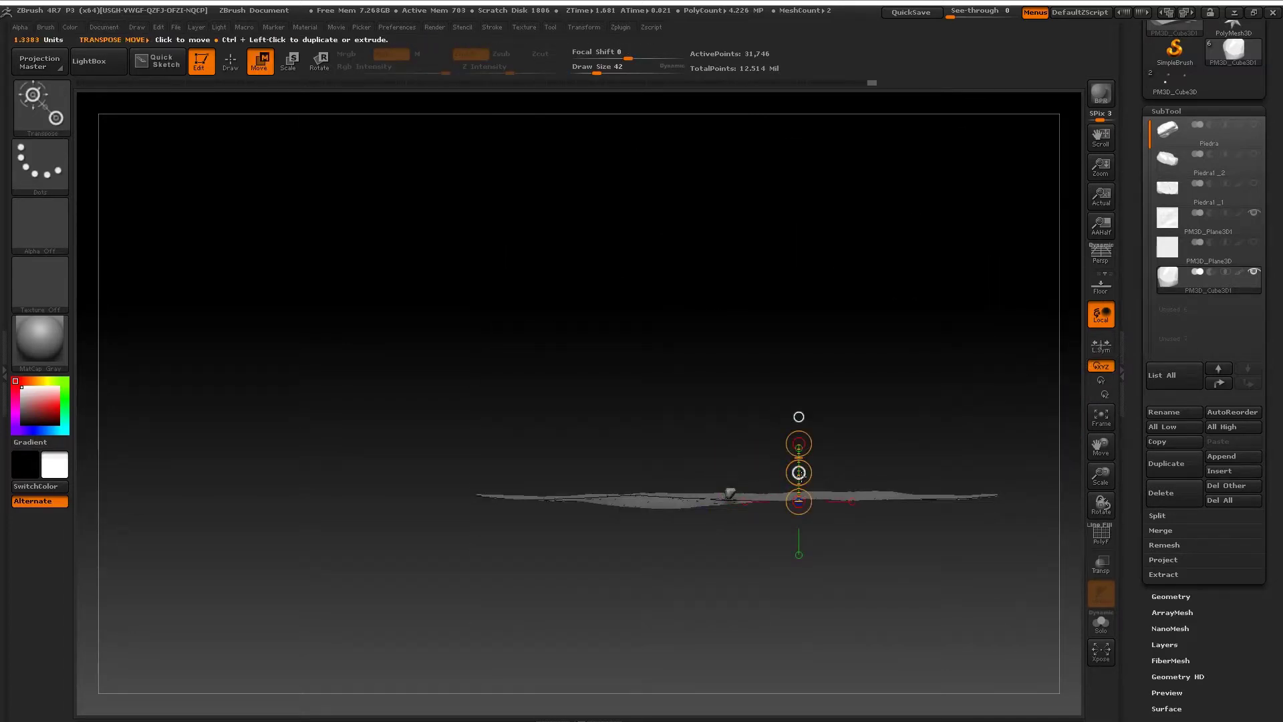
Step: From a top view, delete the terrain's lower subdivision levels with Del Lower
click(801, 476)
shift+drag(802, 477, 804, 506)
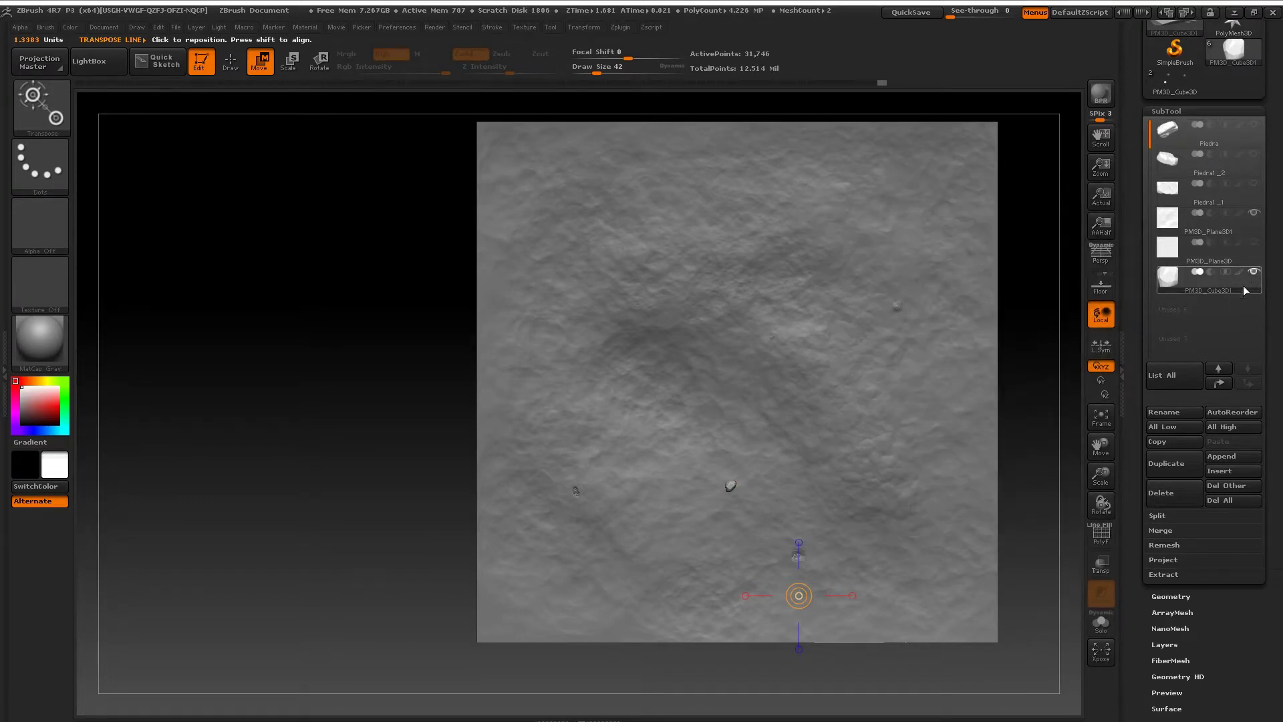
click(1163, 596)
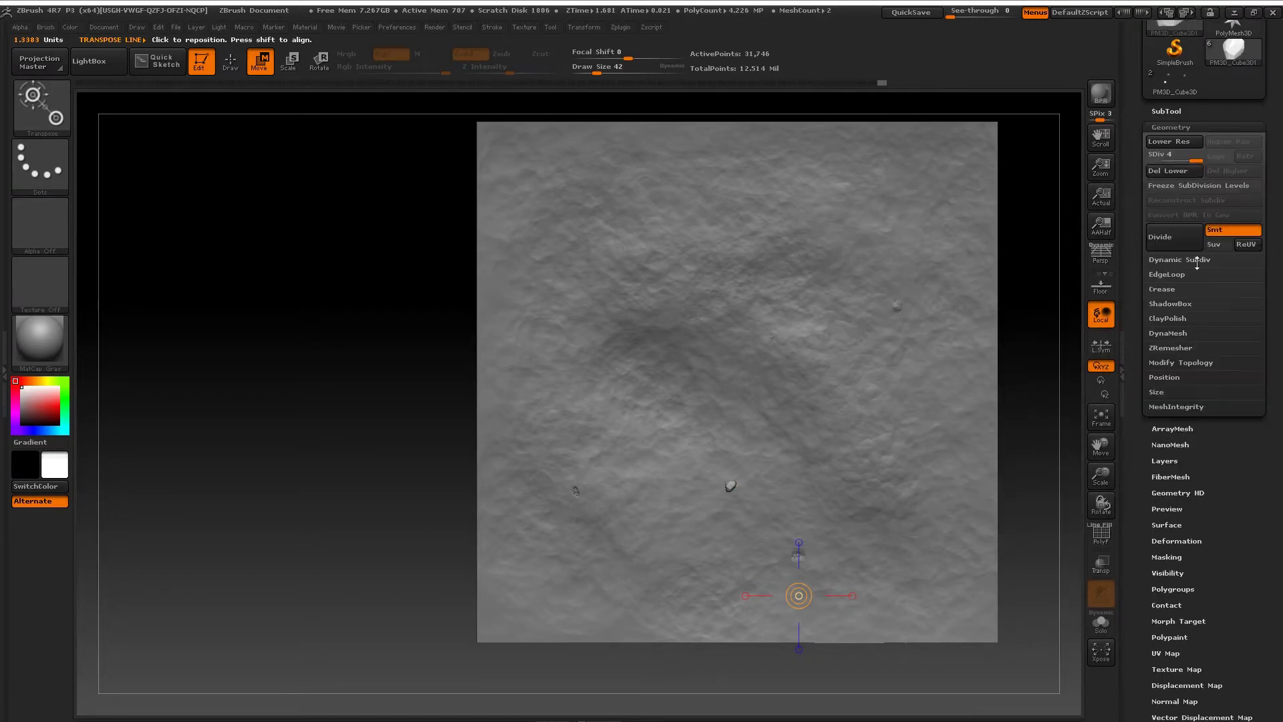
click(1180, 174)
Step: Shift the ground tile right in view and return to Transpose Move
key(q)
alt+drag(738, 479, 797, 449)
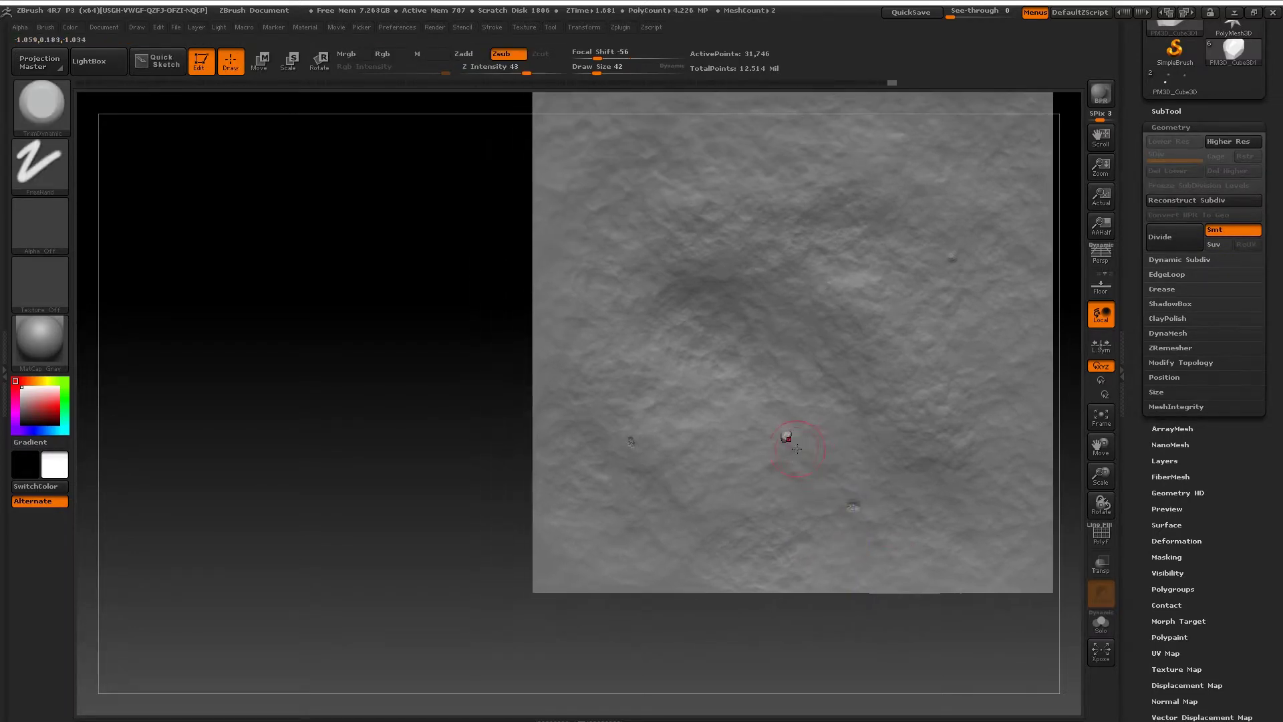
key(w)
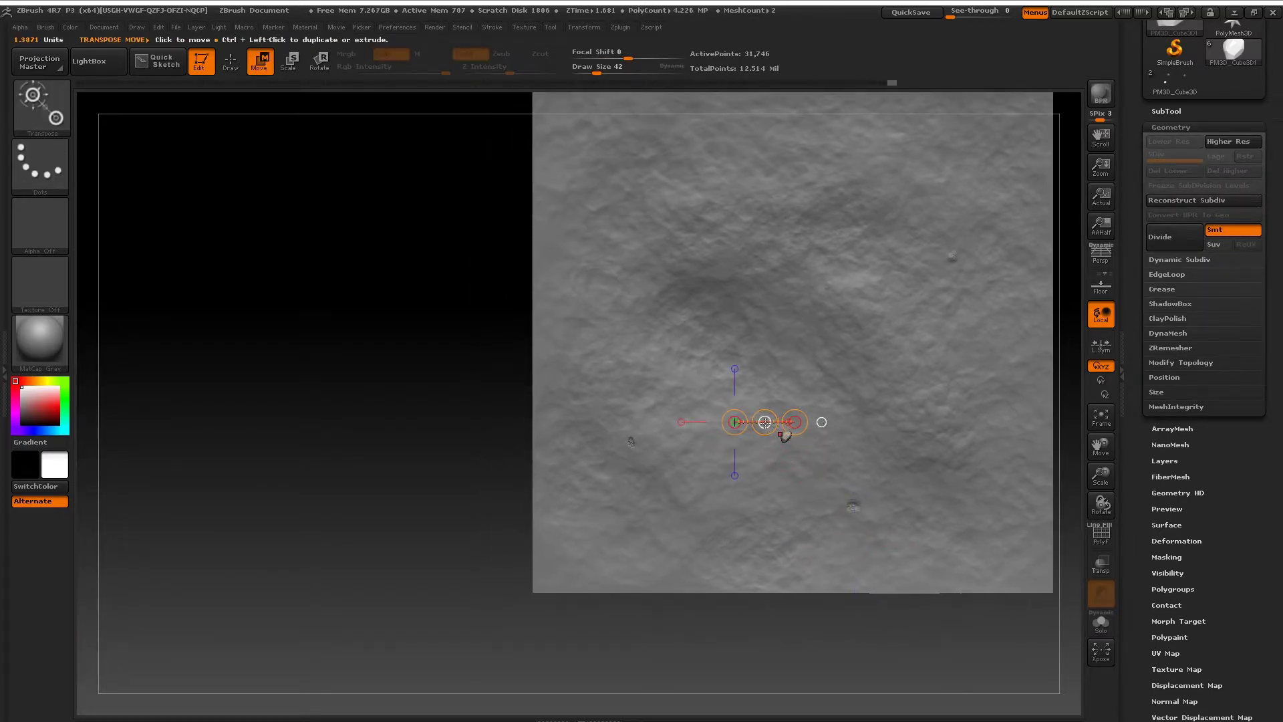
Step: Duplicate a stone onto the lower left of the tile and resize it
drag(669, 469, 765, 422)
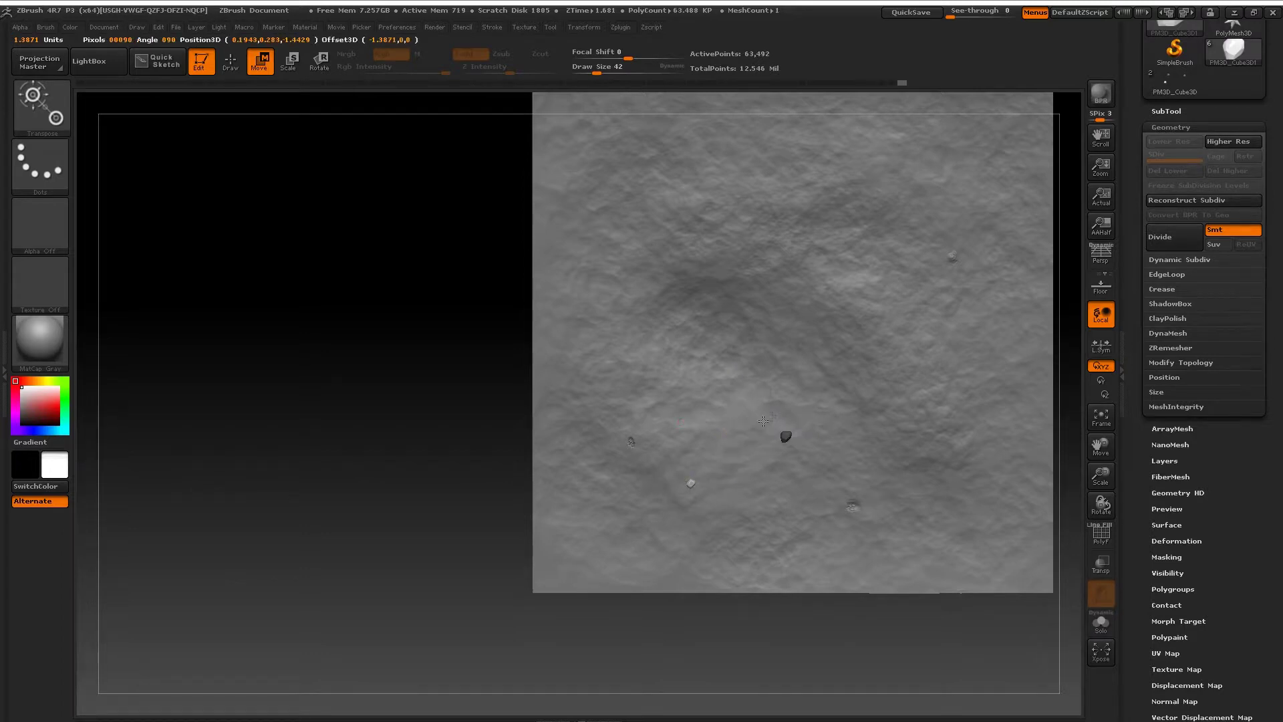
key(q)
key(w)
key(q)
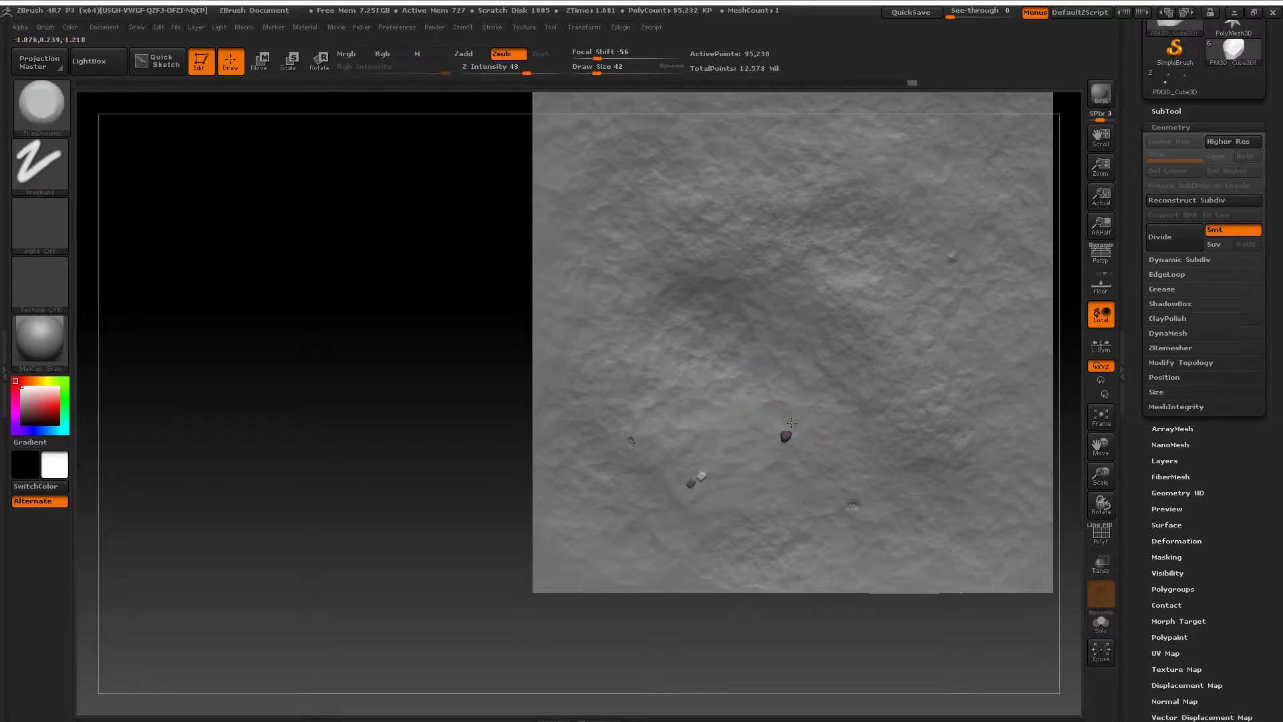
key(w)
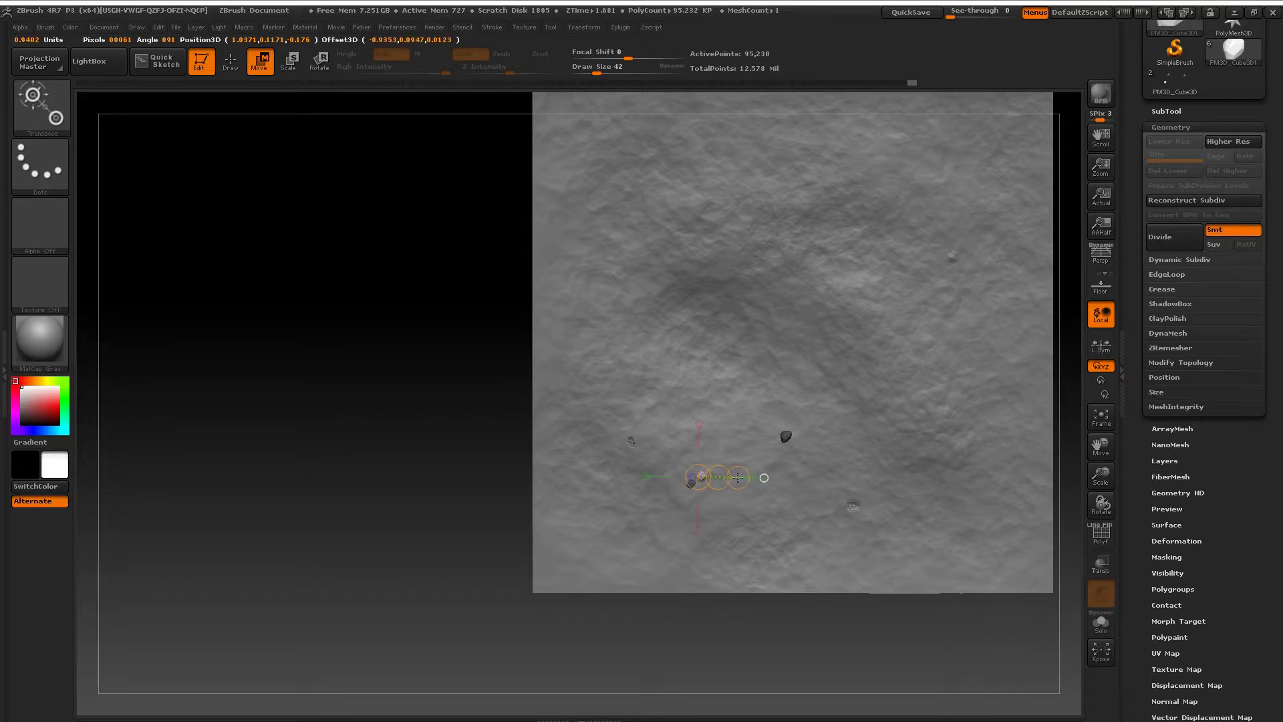
key(e)
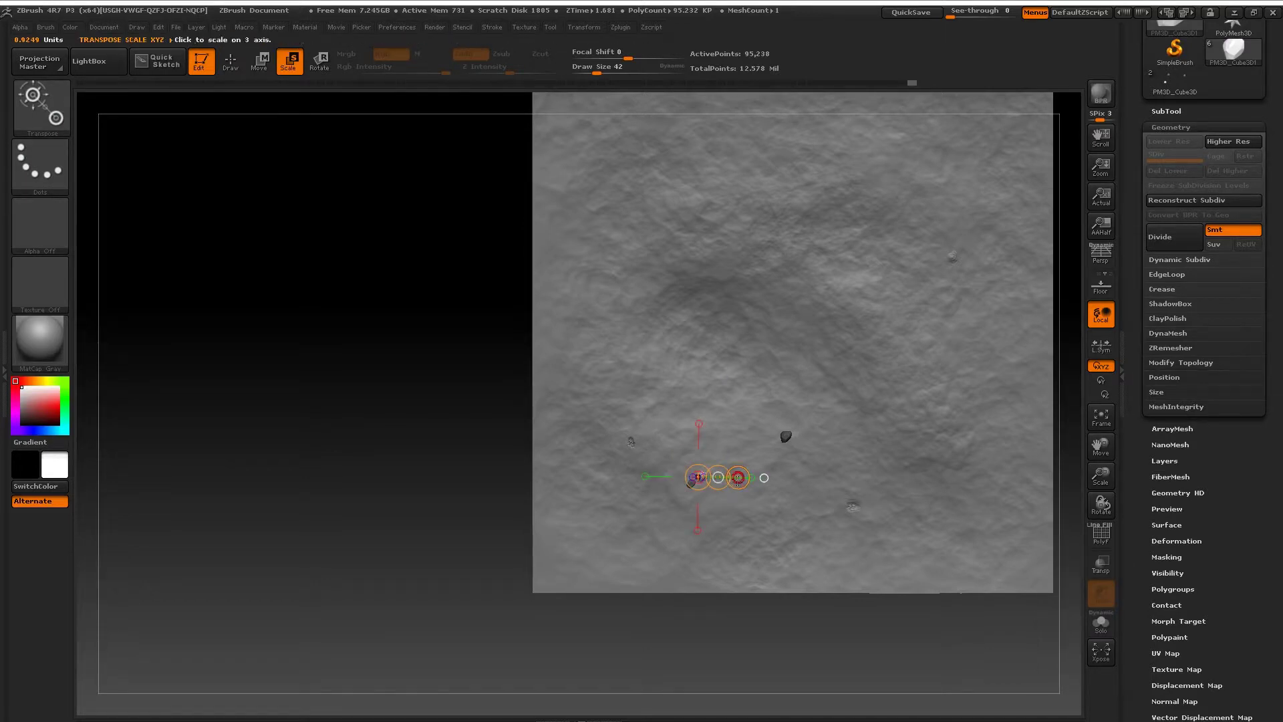
drag(692, 483, 816, 697)
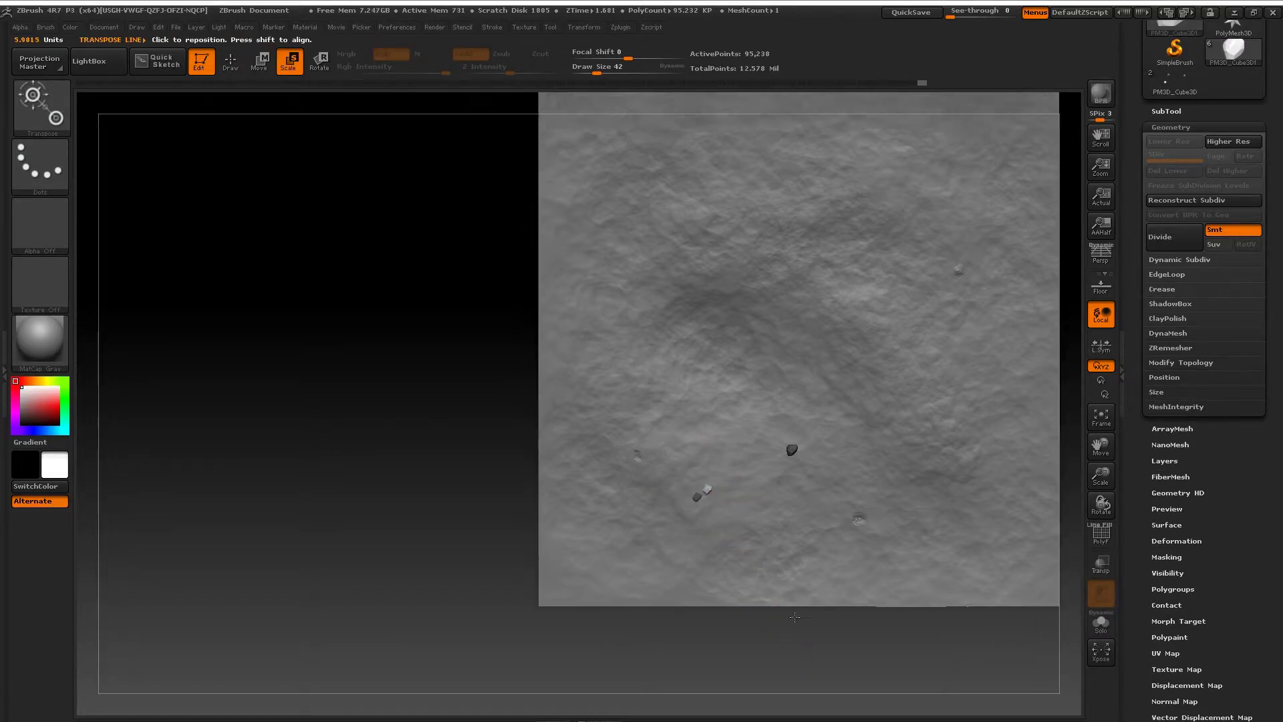
mouse_move(794, 616)
mouse_down()
mouse_move(708, 503)
mouse_move(746, 444)
mouse_move(649, 456)
mouse_up()
Step: Place a third stone beside the pair and check the cluster from the side
key(r)
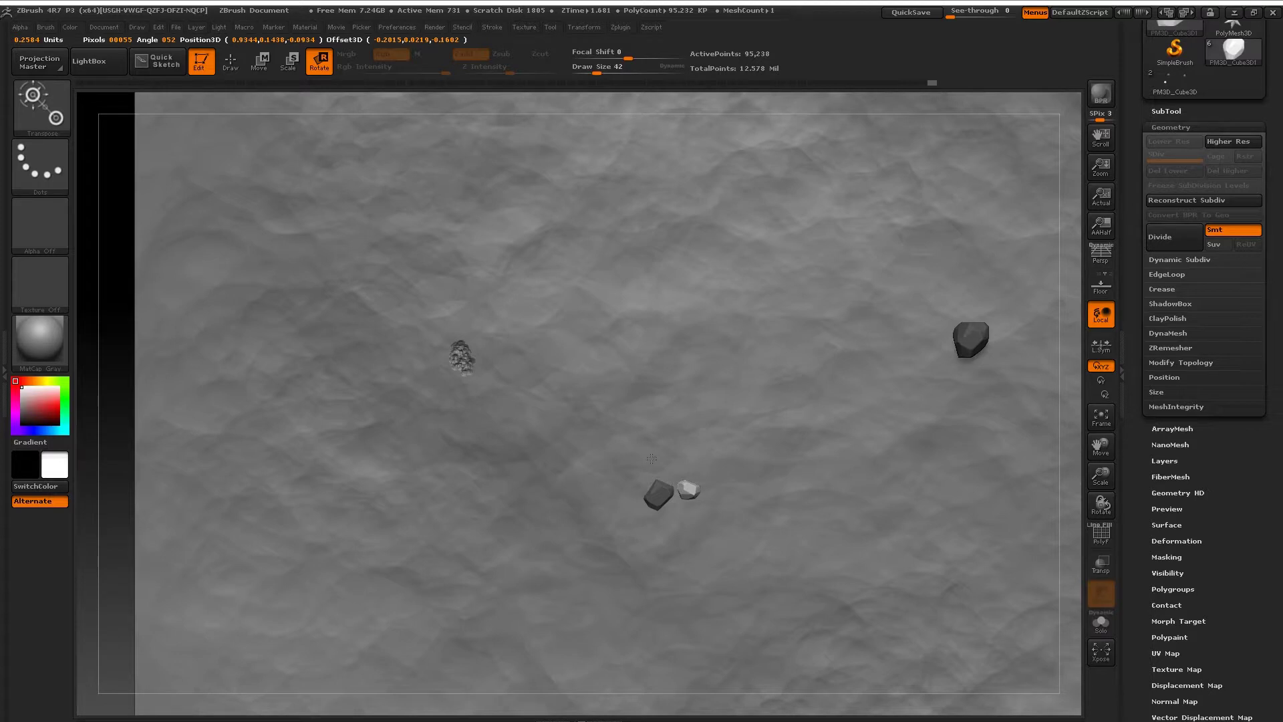
key(q)
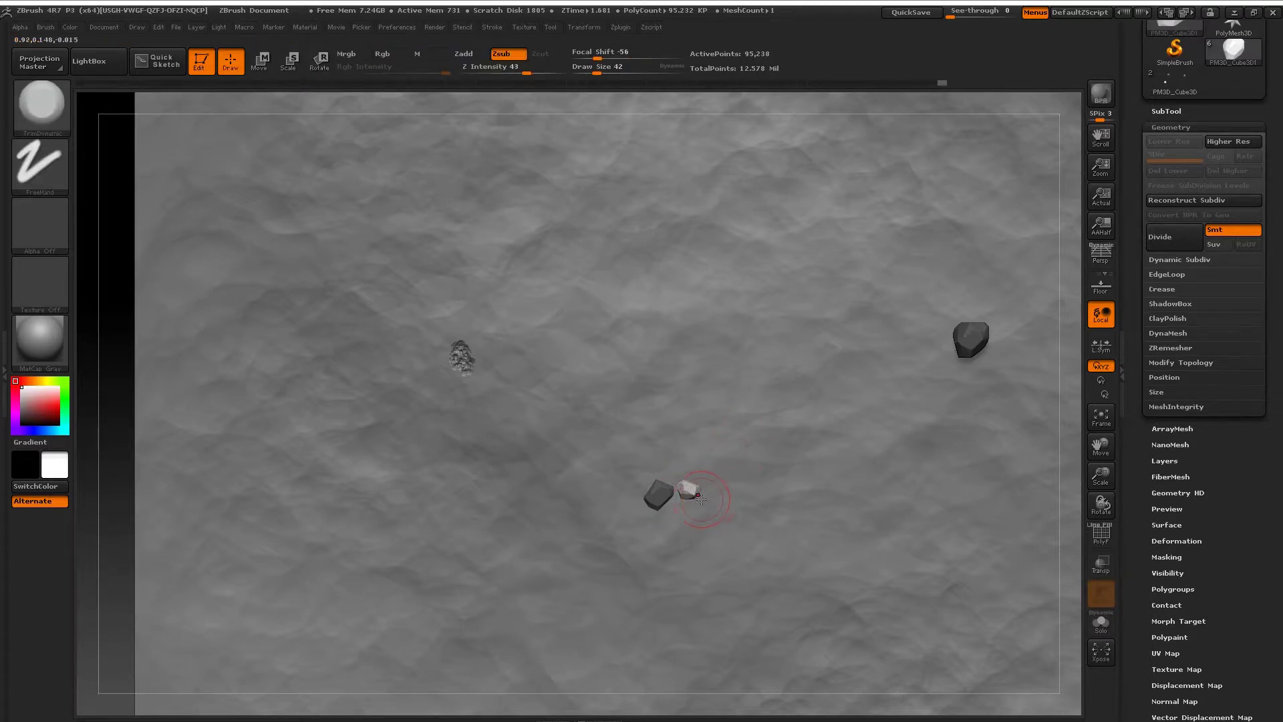
key(w)
drag(712, 474, 712, 499)
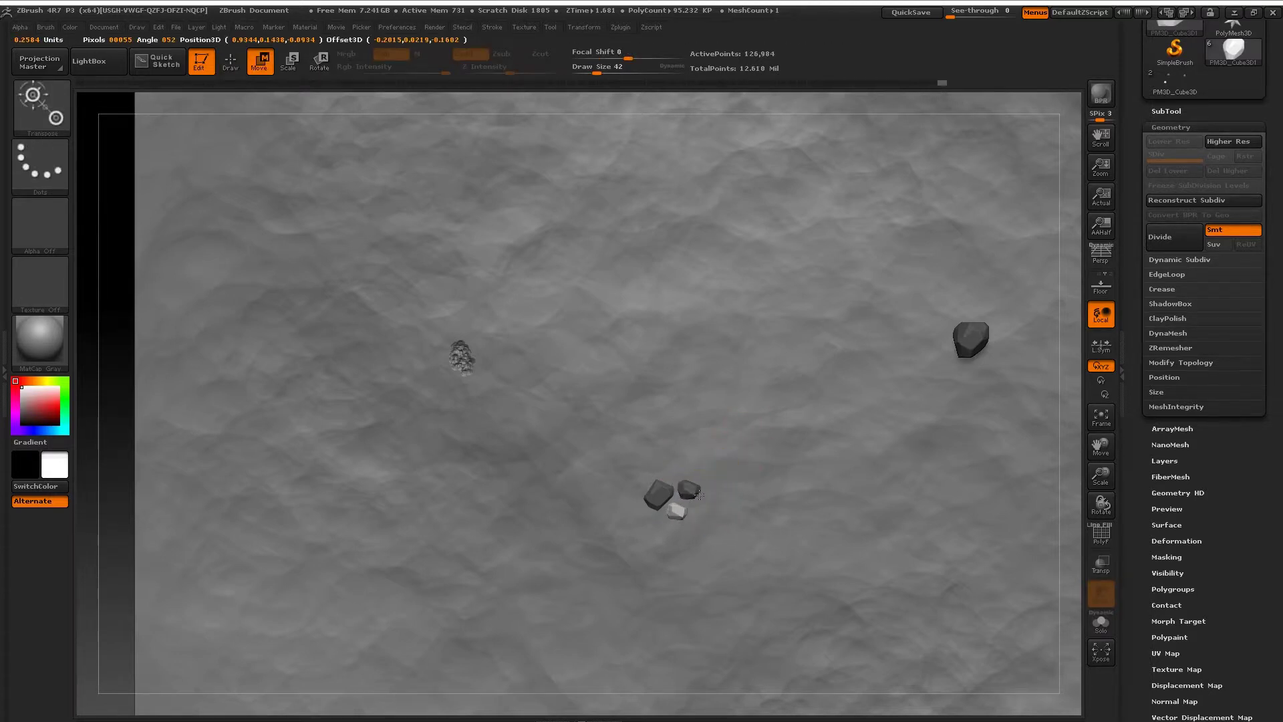
drag(110, 300, 111, 482)
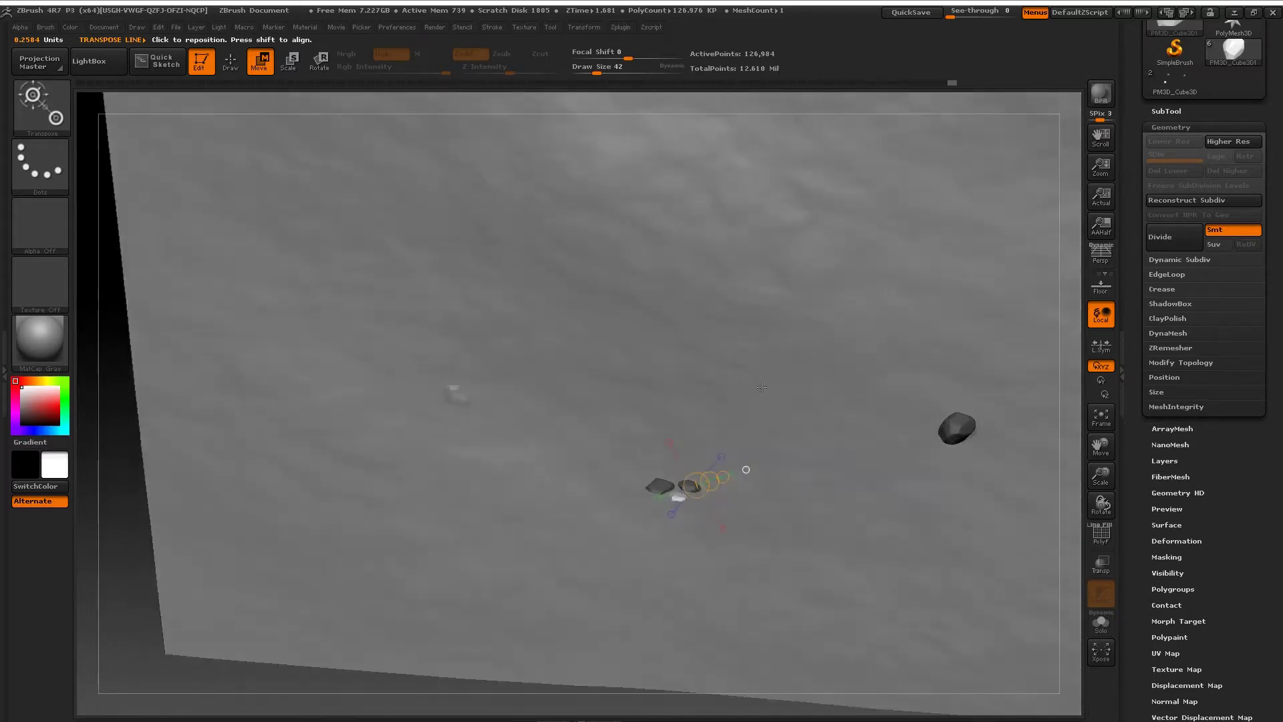
mouse_move(676, 498)
mouse_down()
mouse_move(676, 445)
mouse_move(757, 470)
mouse_move(693, 507)
mouse_move(796, 504)
mouse_up()
Step: From a straight top-down view, add a stone copy near the tile's top
key(f)
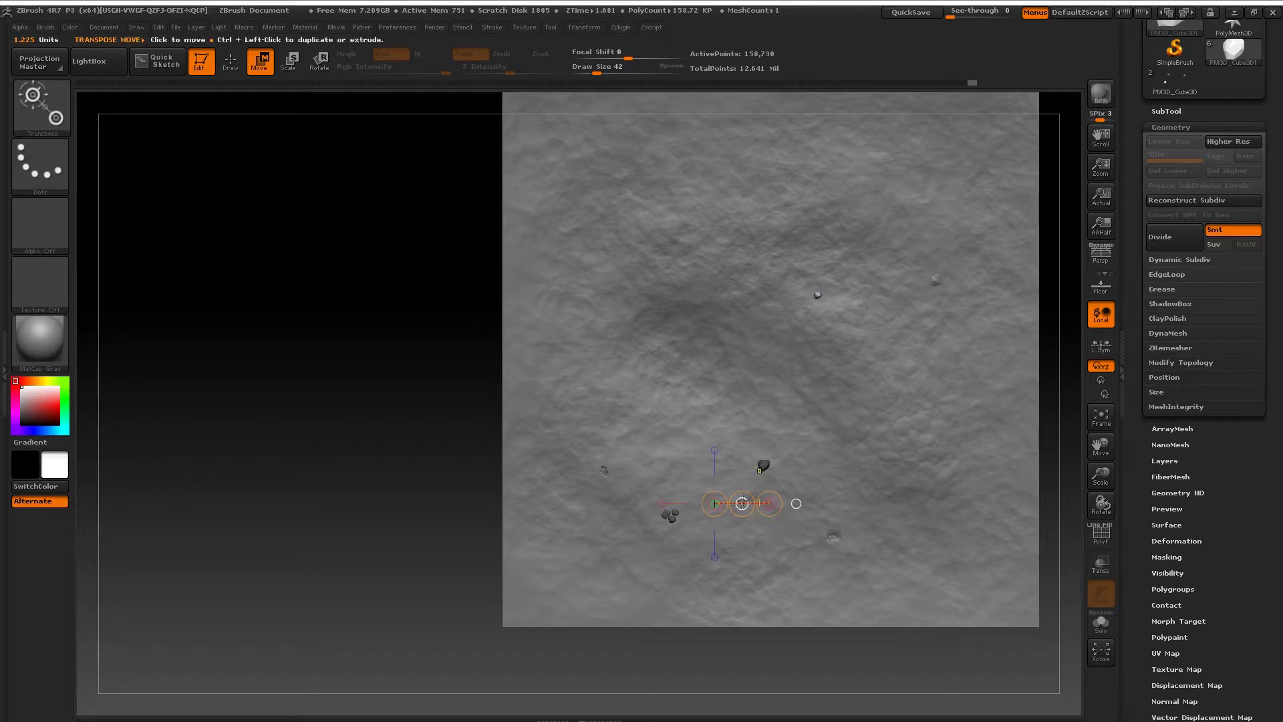
alt+drag(598, 406, 684, 516)
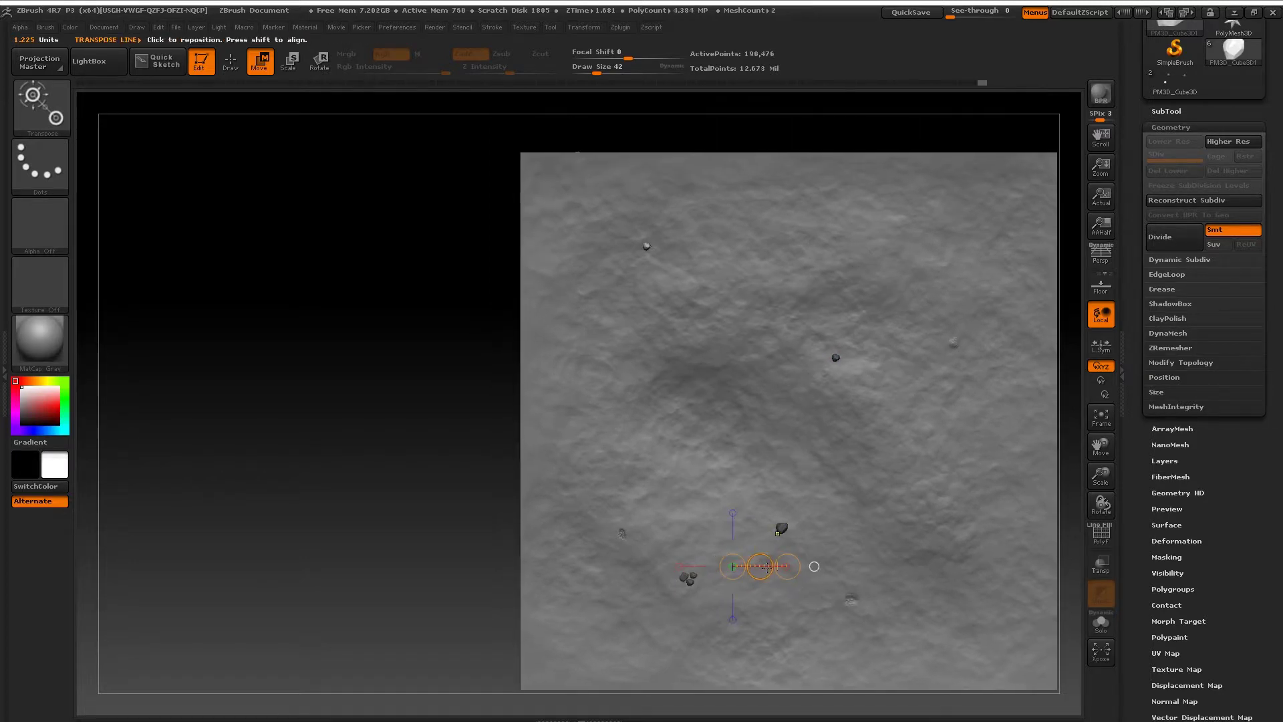
drag(814, 566, 794, 545)
Step: Select the Move brush with the B, M, V shortcut
key(b)
key(m)
key(v)
key(b)
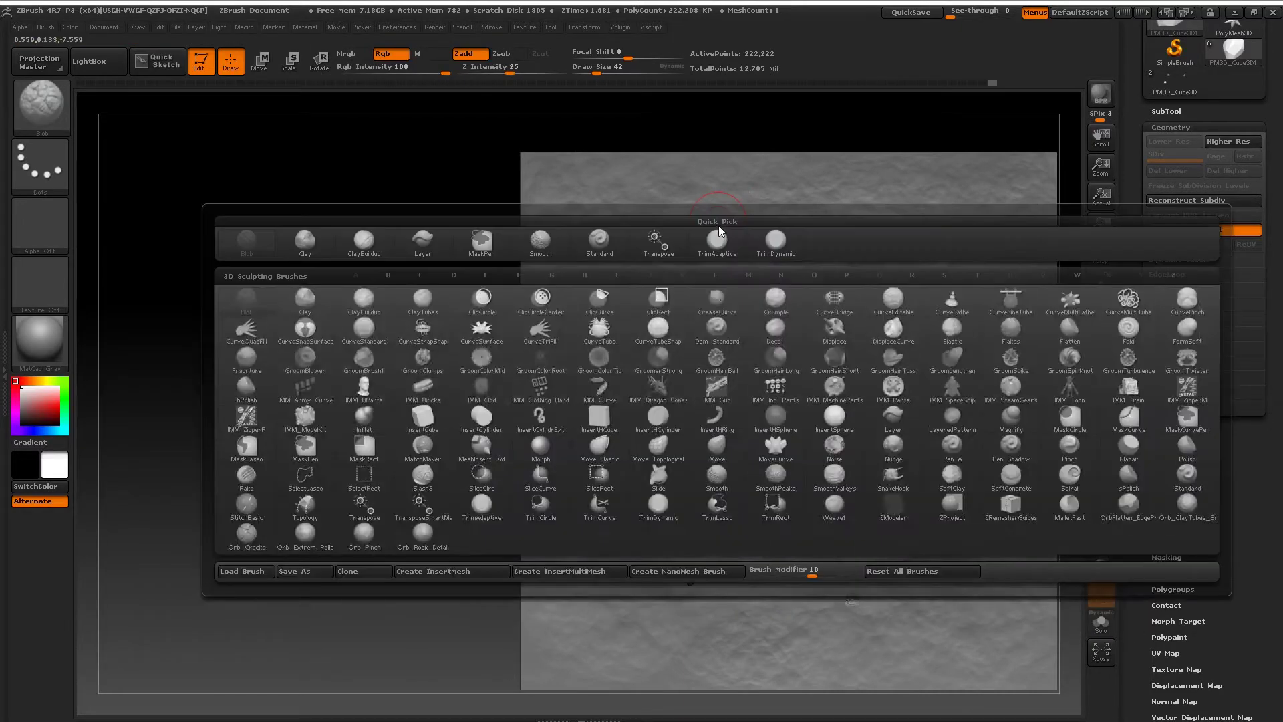
key(m)
key(v)
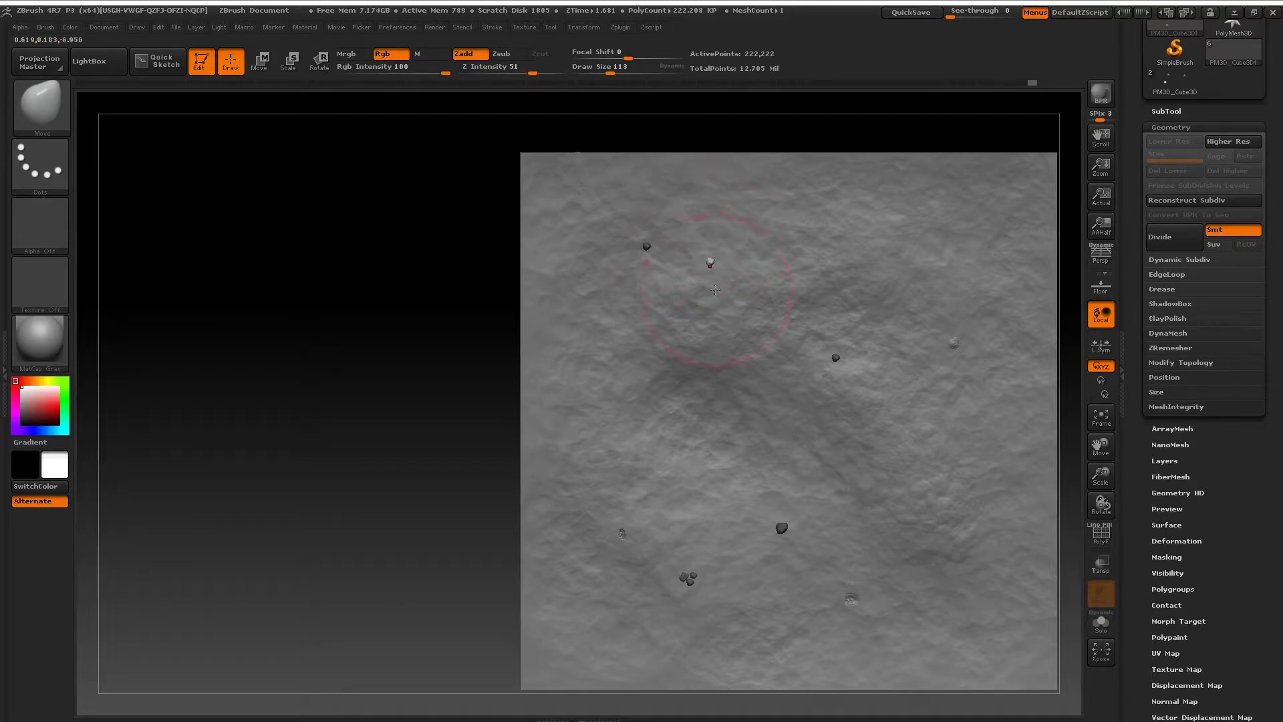
Step: Copy a stone to the tile's upper right and turn it
key(w)
drag(714, 266, 740, 276)
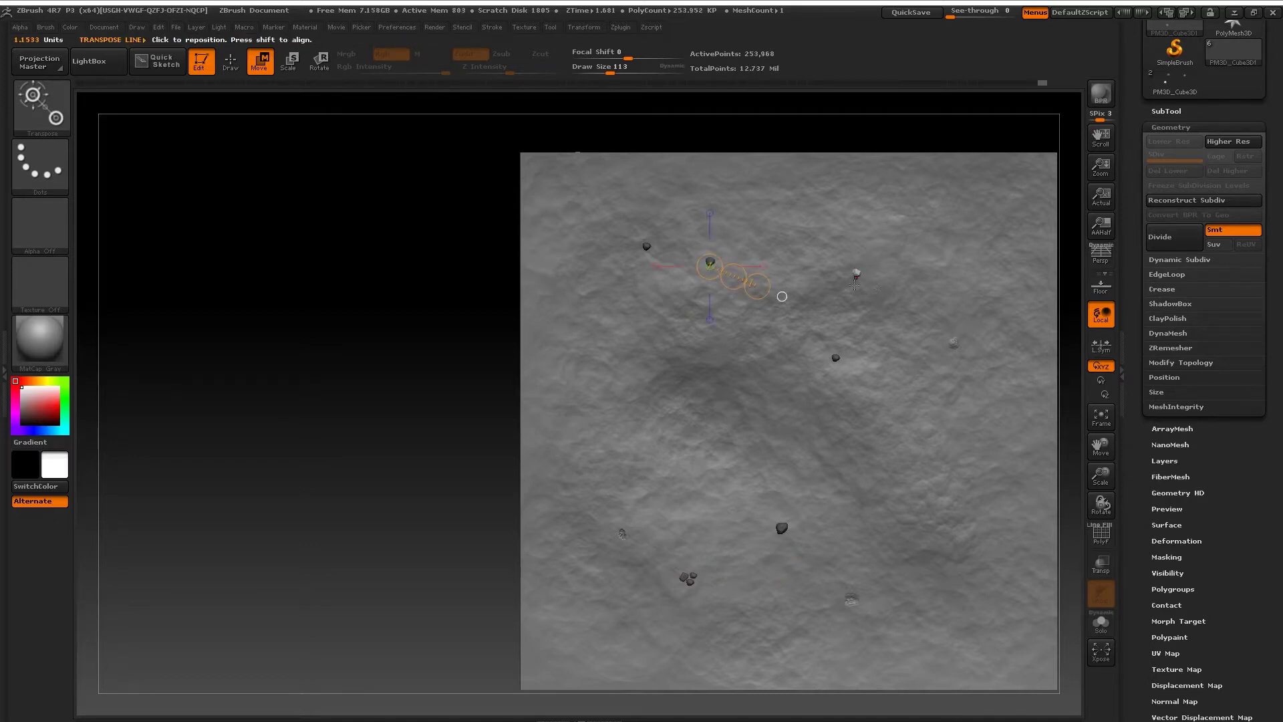
key(r)
drag(891, 257, 799, 263)
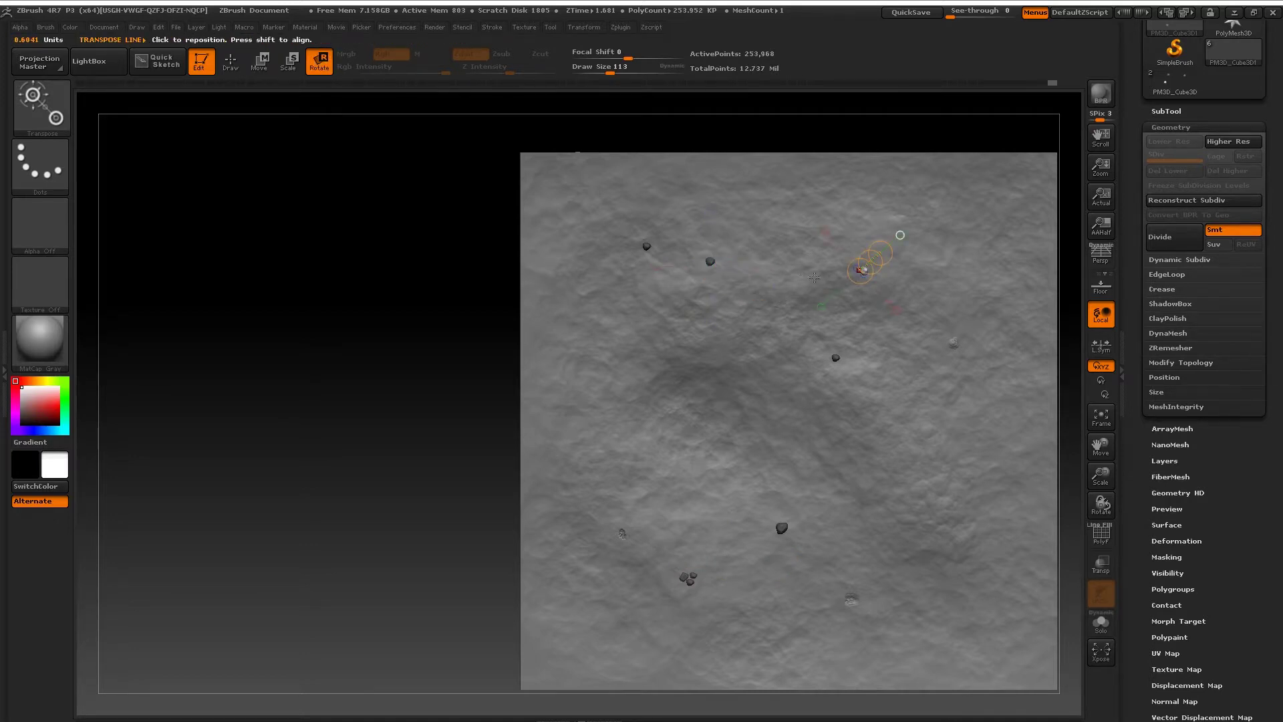
key(w)
key(e)
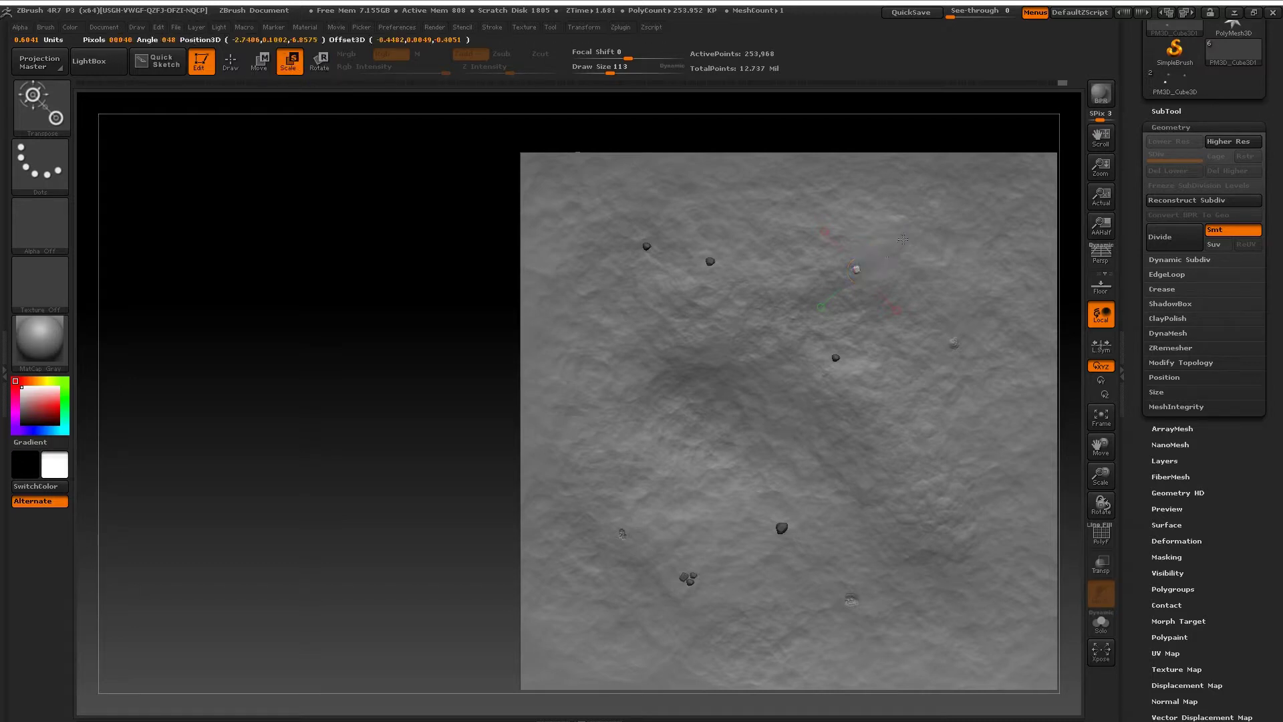
key(w)
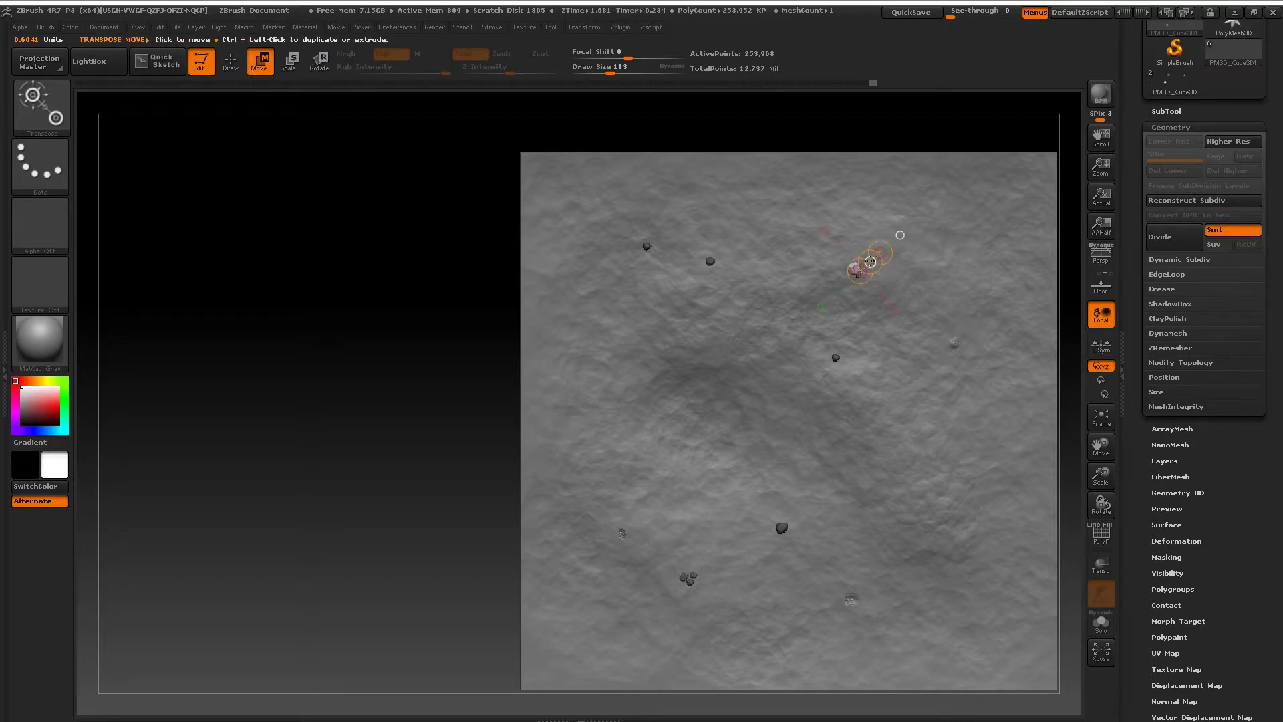
Step: Place another stone further down right, undo its resize, and rotate it
mouse_move(869, 262)
ctrl+mouse_down()
mouse_move(934, 334)
mouse_move(917, 283)
ctrl+mouse_up()
key(e)
key(ctrl+z)
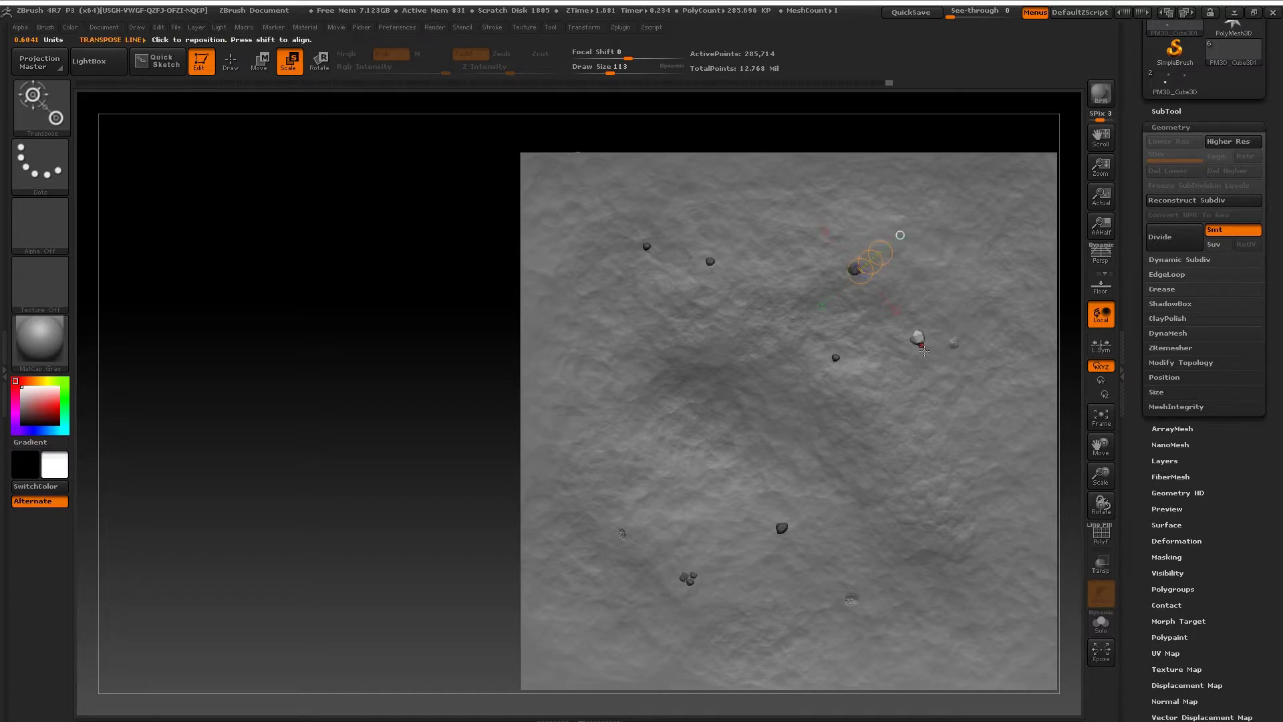
key(r)
mouse_move(899, 234)
mouse_down()
mouse_move(950, 342)
mouse_move(972, 330)
mouse_move(931, 356)
mouse_up()
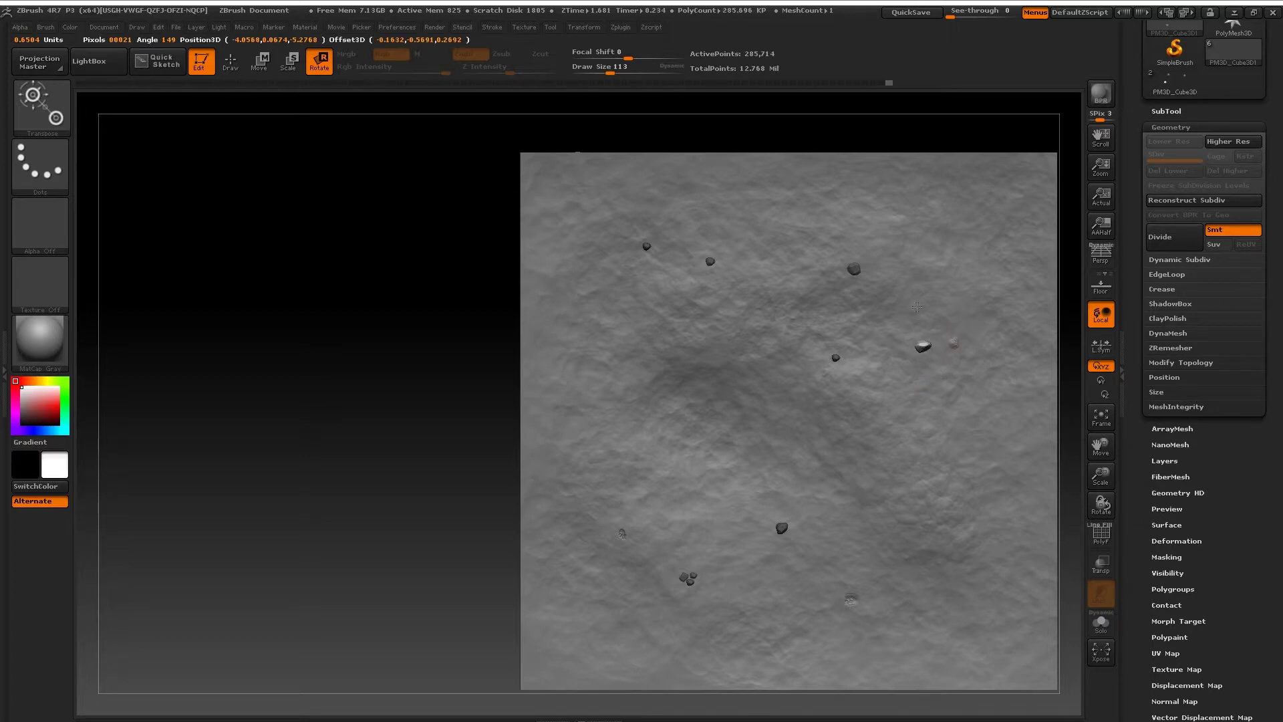
key(w)
Step: Orbit edge-on and back to top-down to check how the stones sit
drag(919, 313, 919, 452)
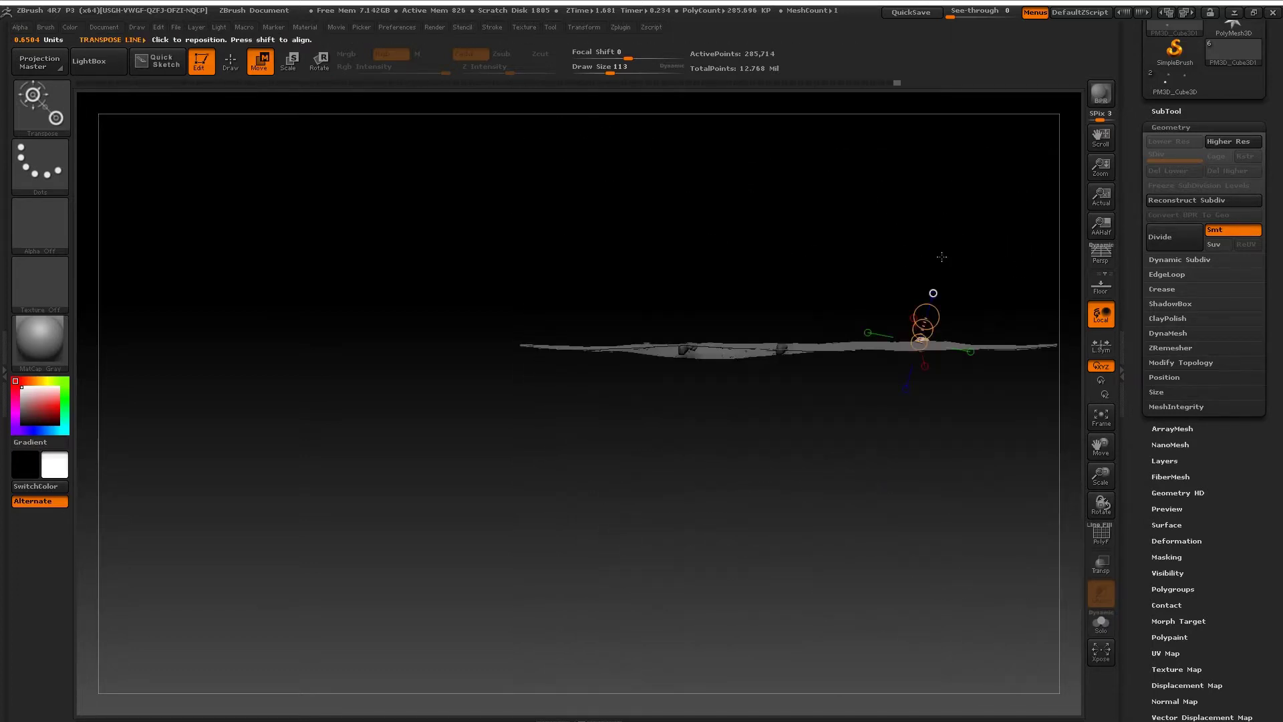
mouse_move(858, 481)
mouse_down()
mouse_move(858, 406)
mouse_move(927, 615)
mouse_up()
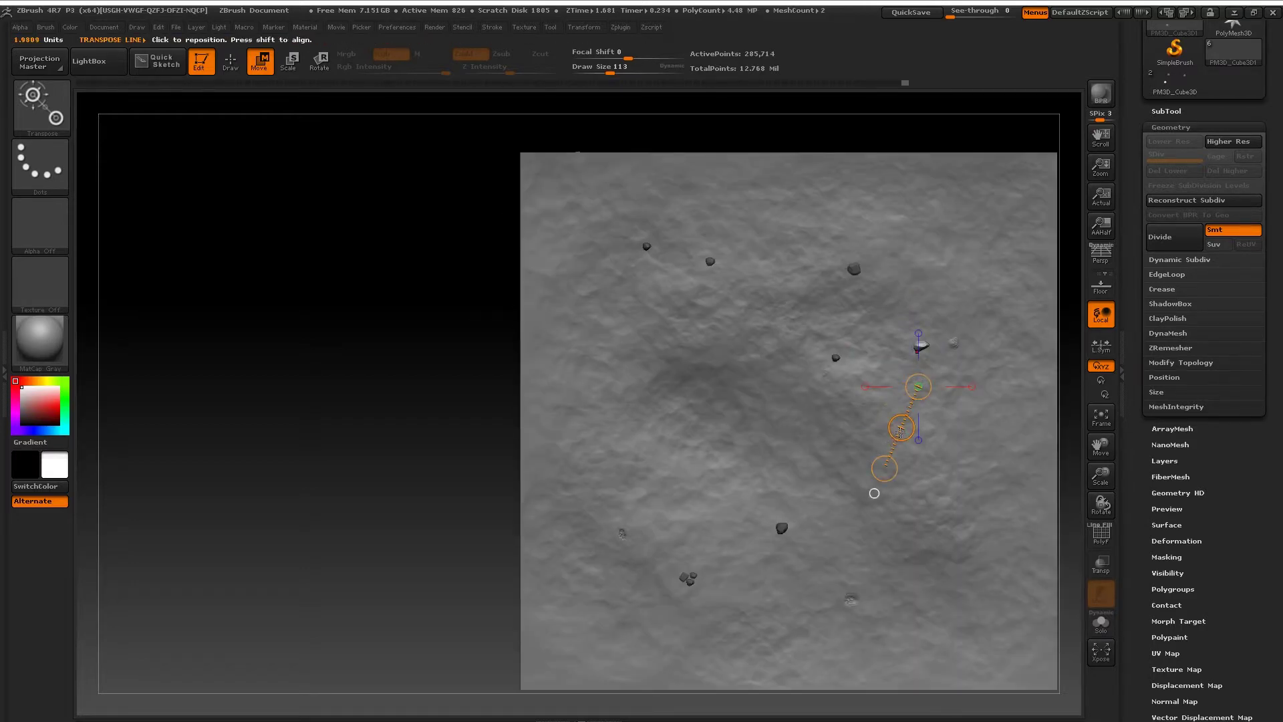
drag(939, 685, 942, 601)
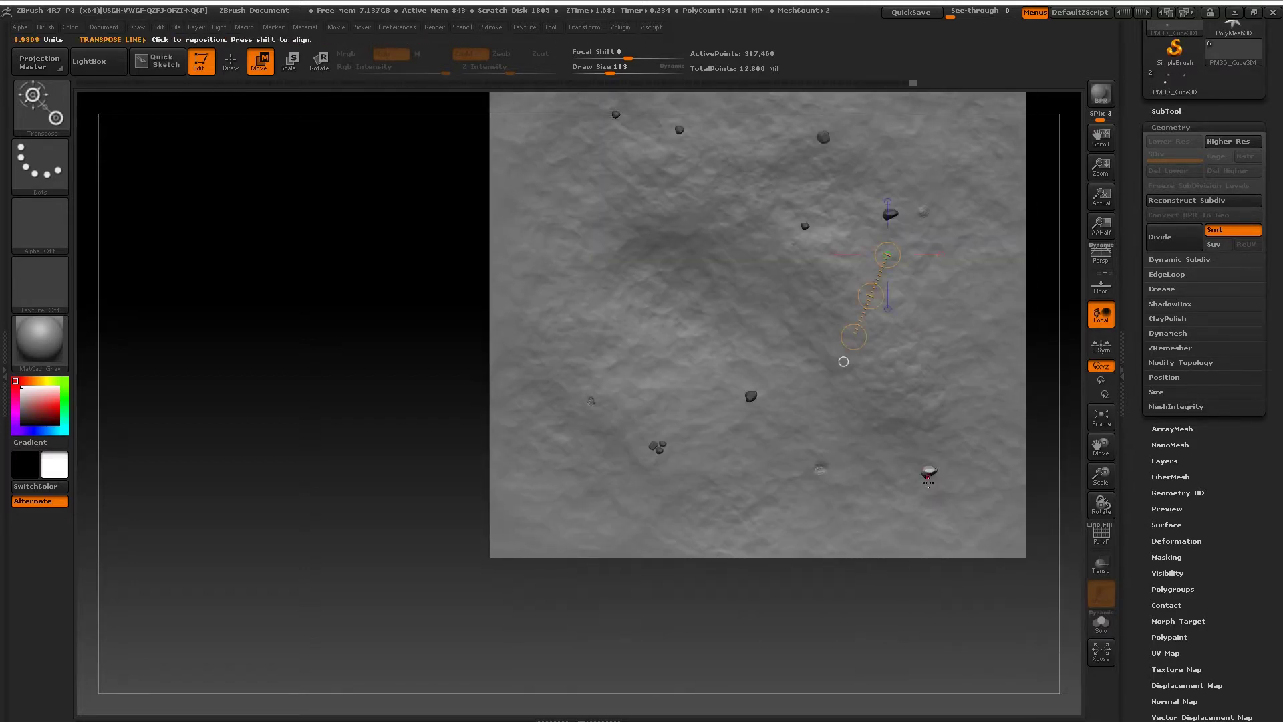
key(r)
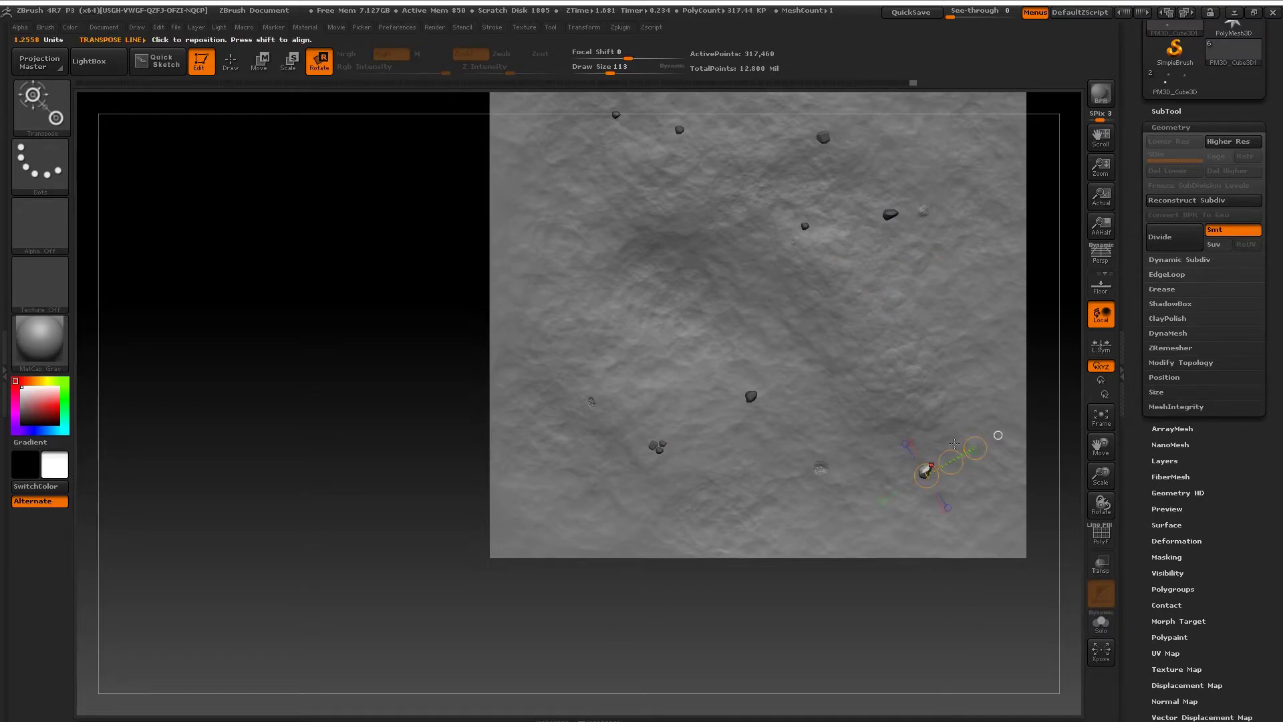
drag(957, 331, 956, 410)
click(925, 466)
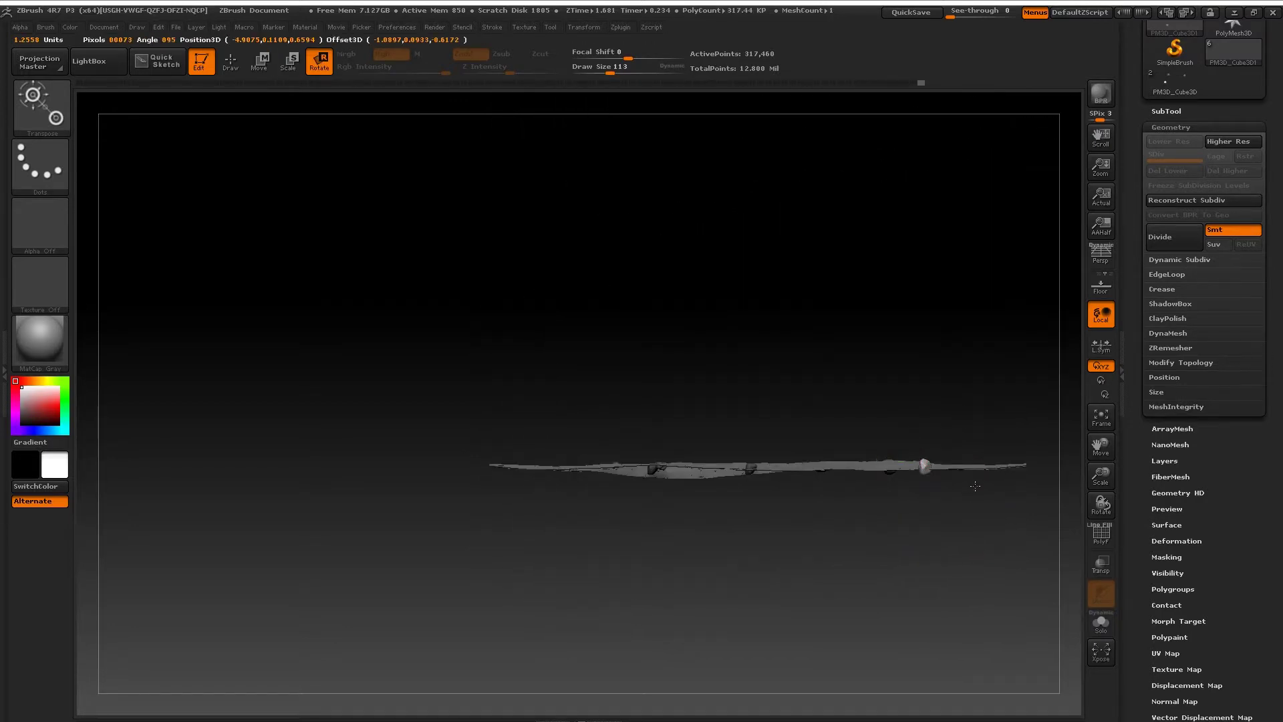
key(w)
click(924, 470)
drag(925, 470, 857, 438)
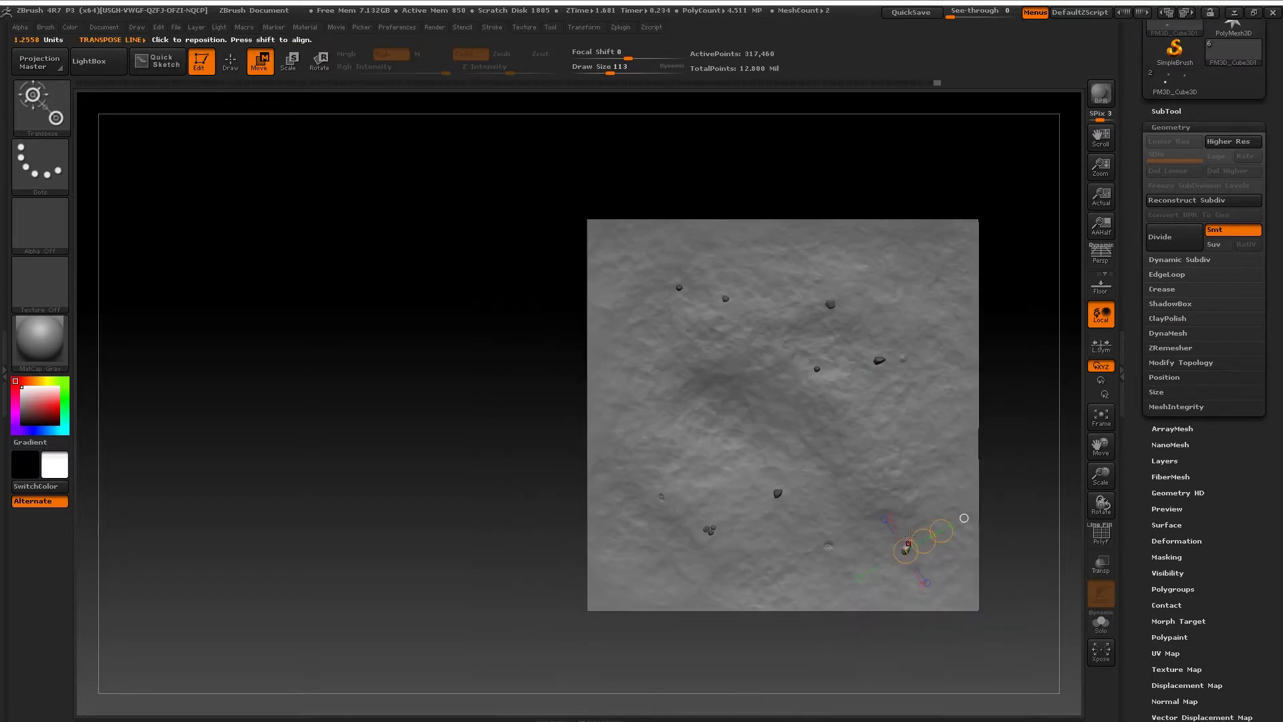
click(963, 518)
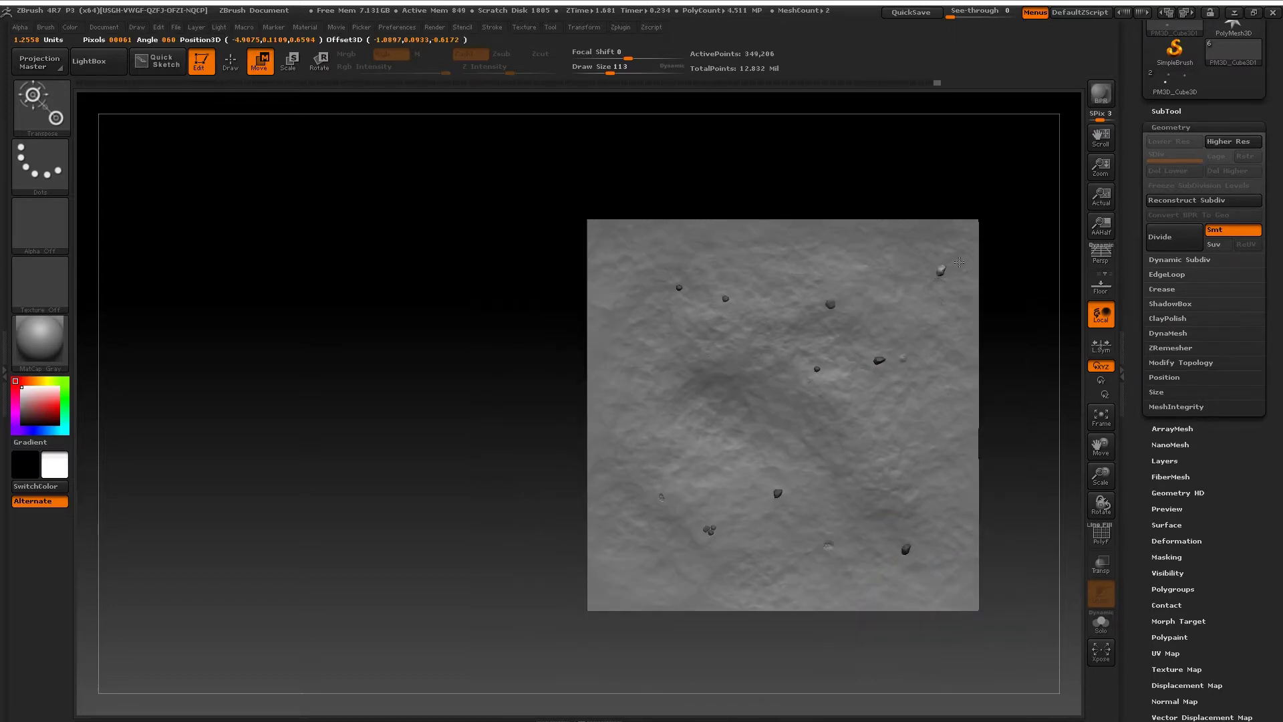
Step: Duplicate the lower-right stone and drag the copy to the plane's top-right corner
key(w)
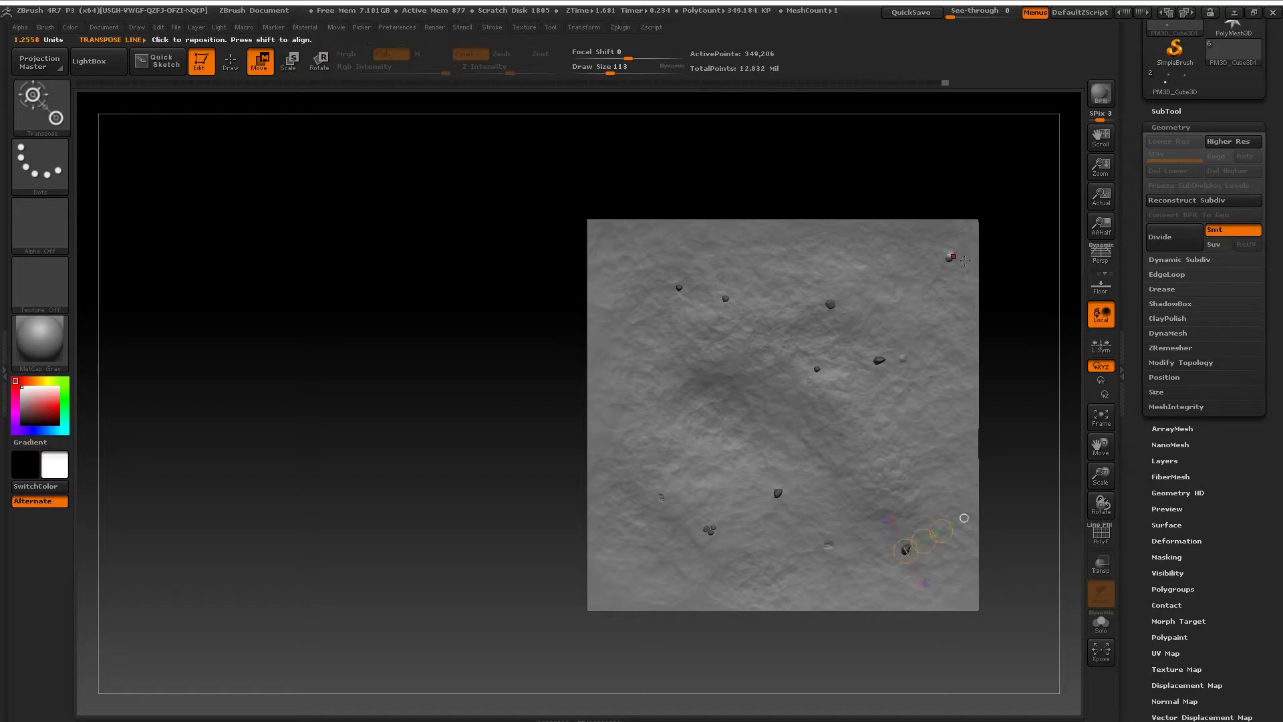
key(r)
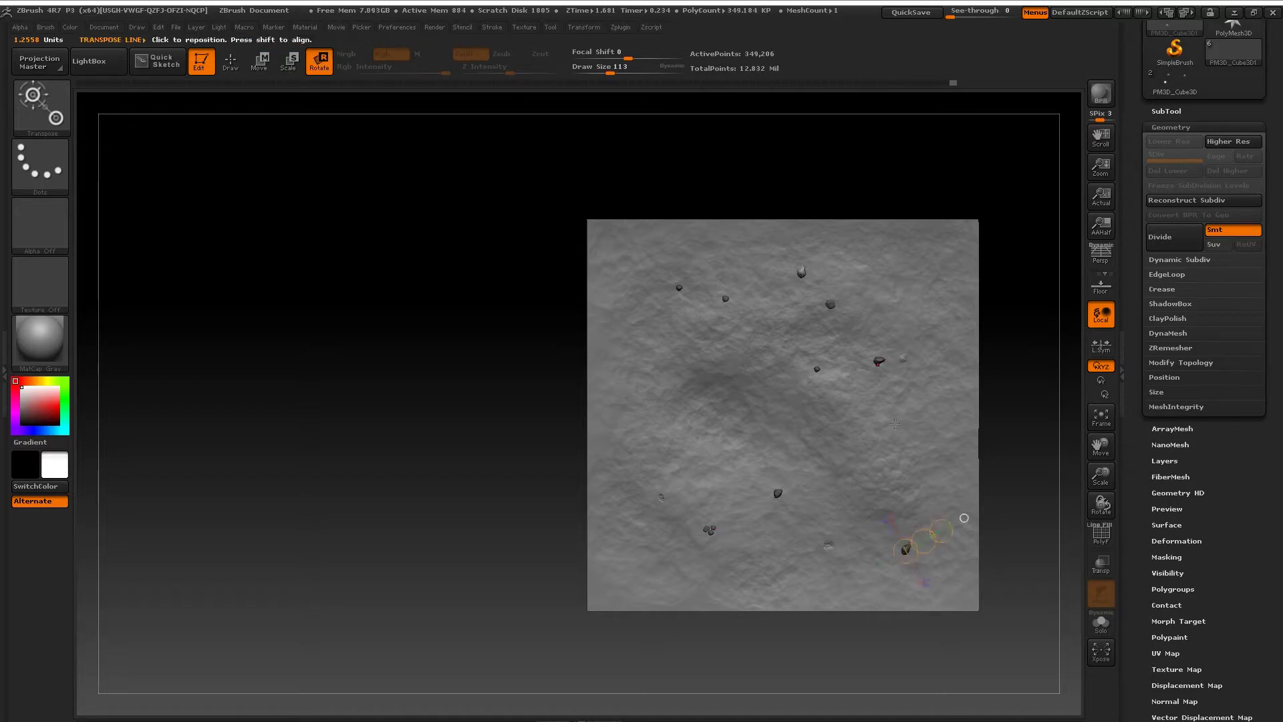
key(w)
click(940, 530)
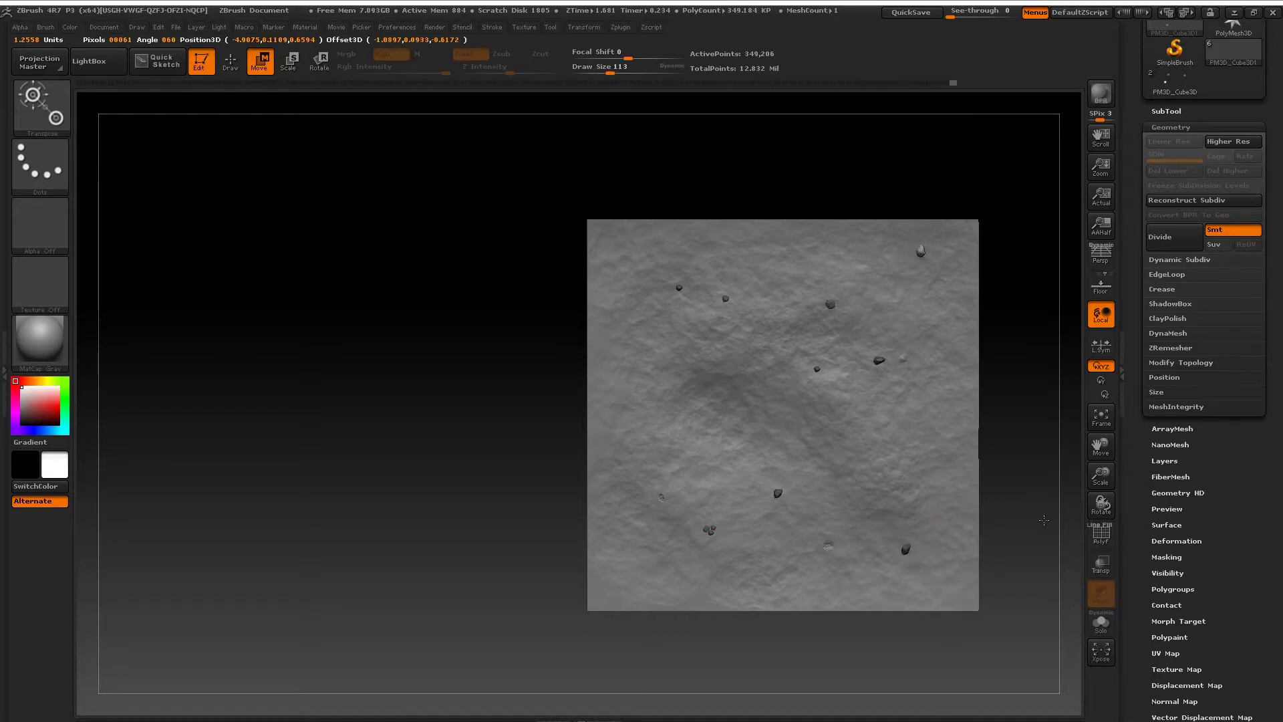
mouse_move(1044, 519)
shift+mouse_down()
mouse_move(916, 305)
mouse_move(933, 327)
mouse_move(912, 346)
mouse_move(935, 595)
shift+mouse_up()
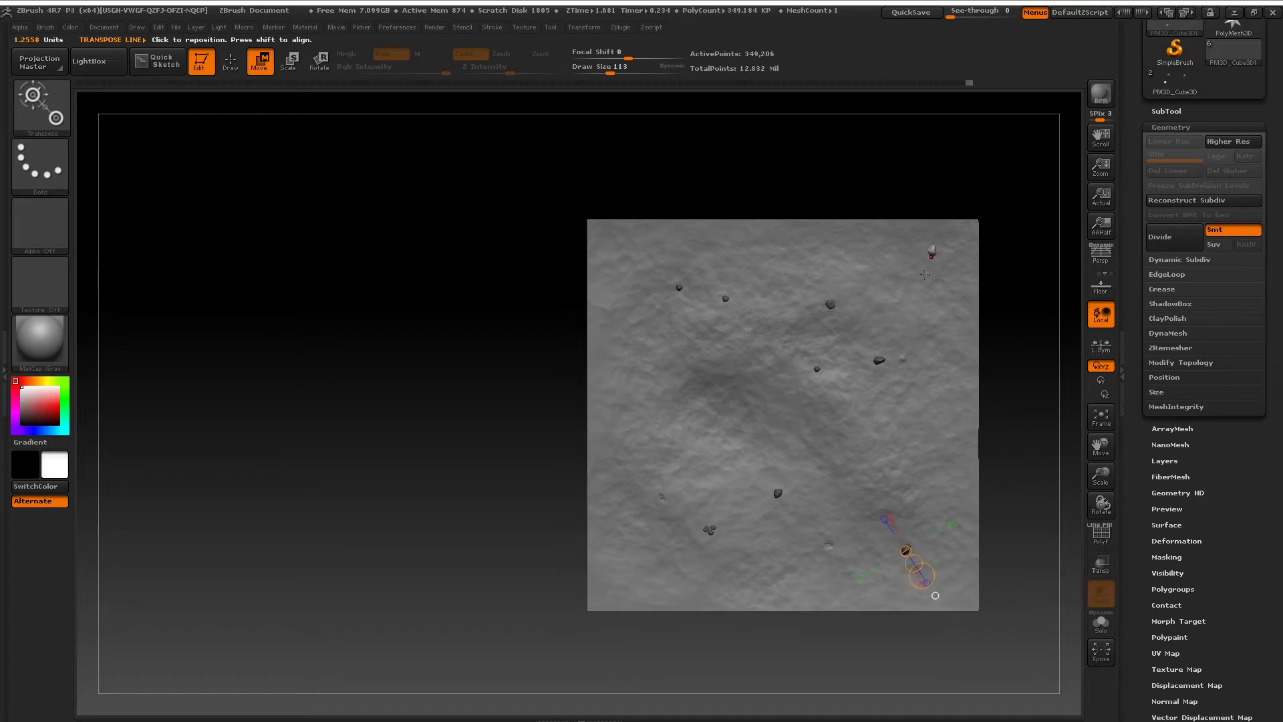
drag(933, 250, 947, 250)
Step: Drop the stone near the top-right corner and zoom in on the plane
click(860, 351)
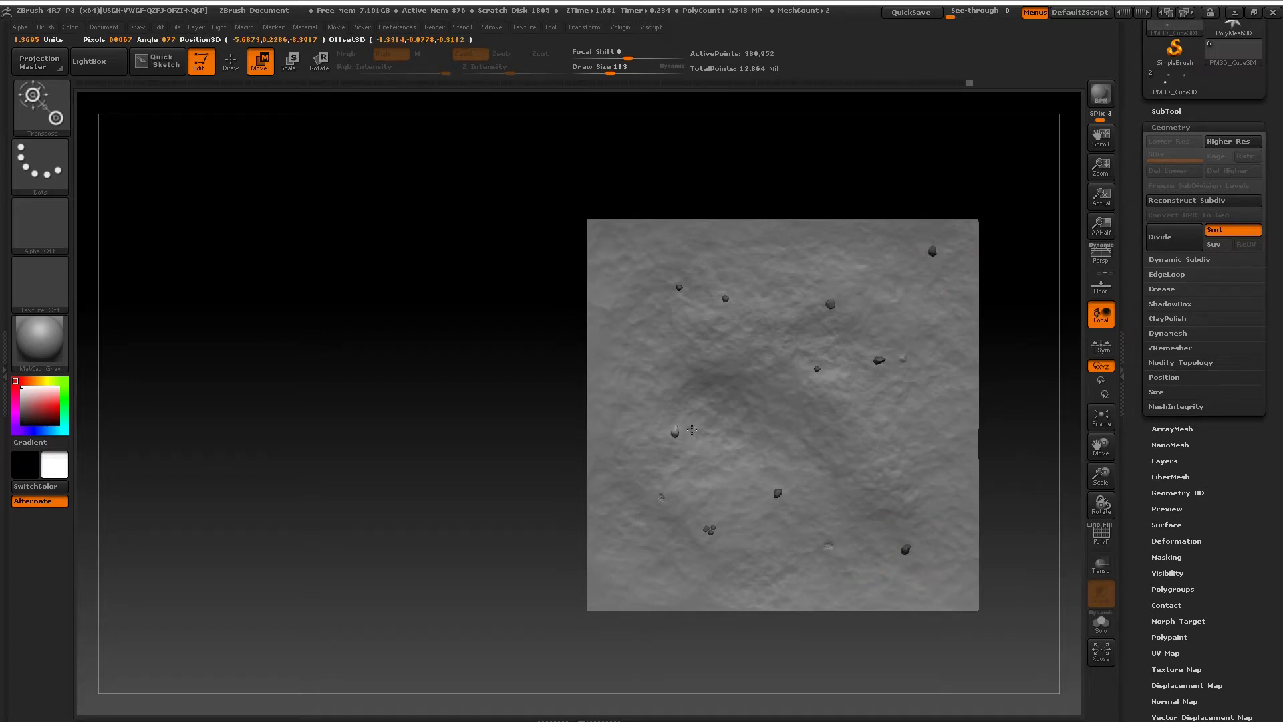
mouse_move(690, 431)
alt+mouse_down()
mouse_move(682, 438)
mouse_move(740, 372)
mouse_move(700, 410)
alt+mouse_up()
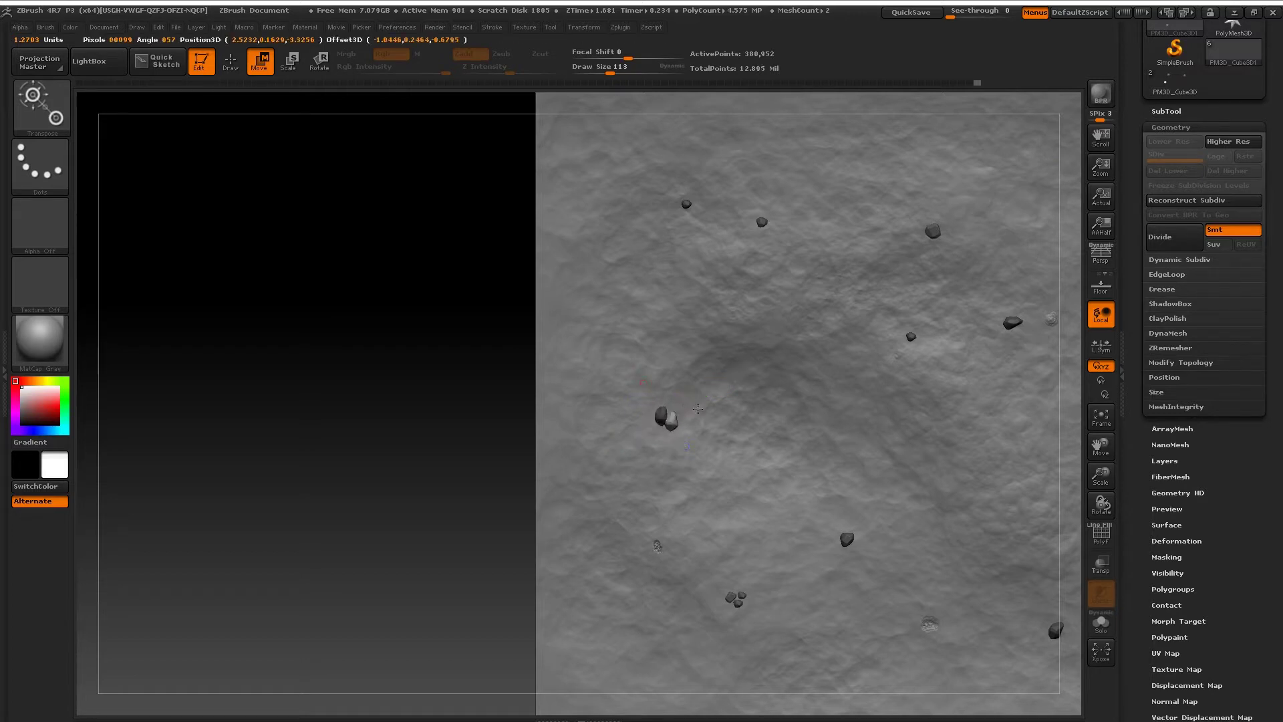
key(r)
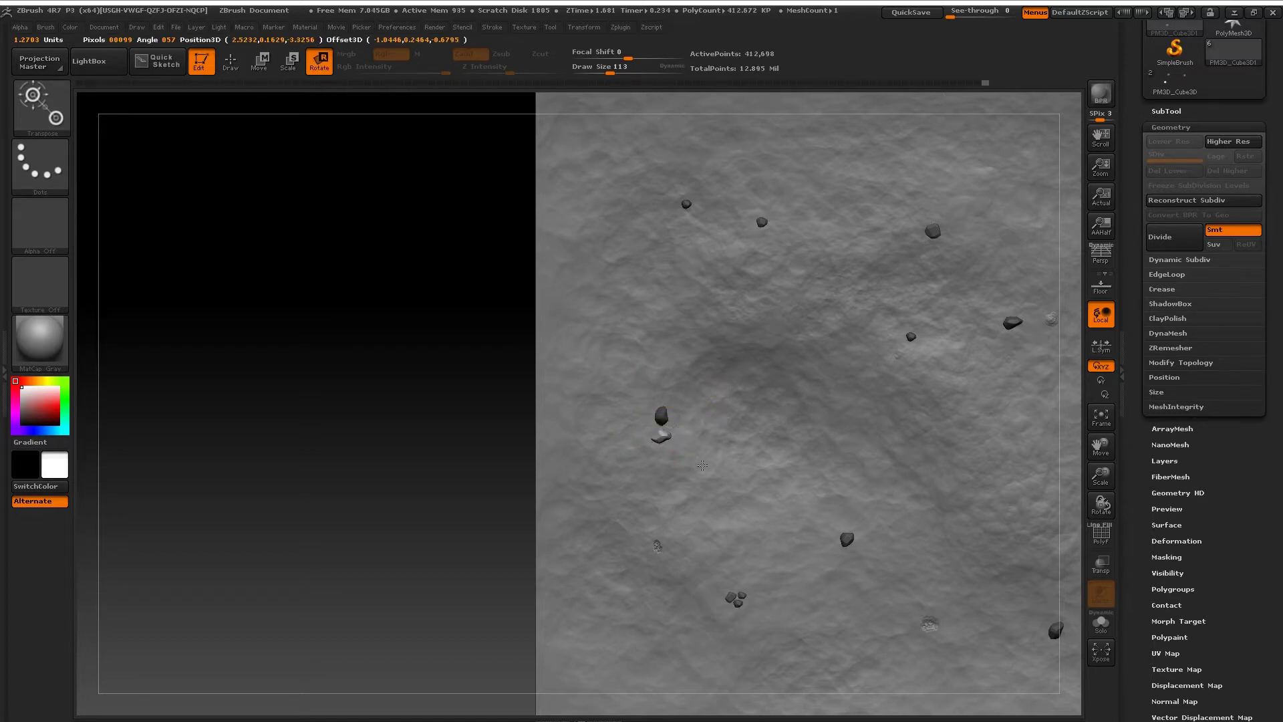
key(w)
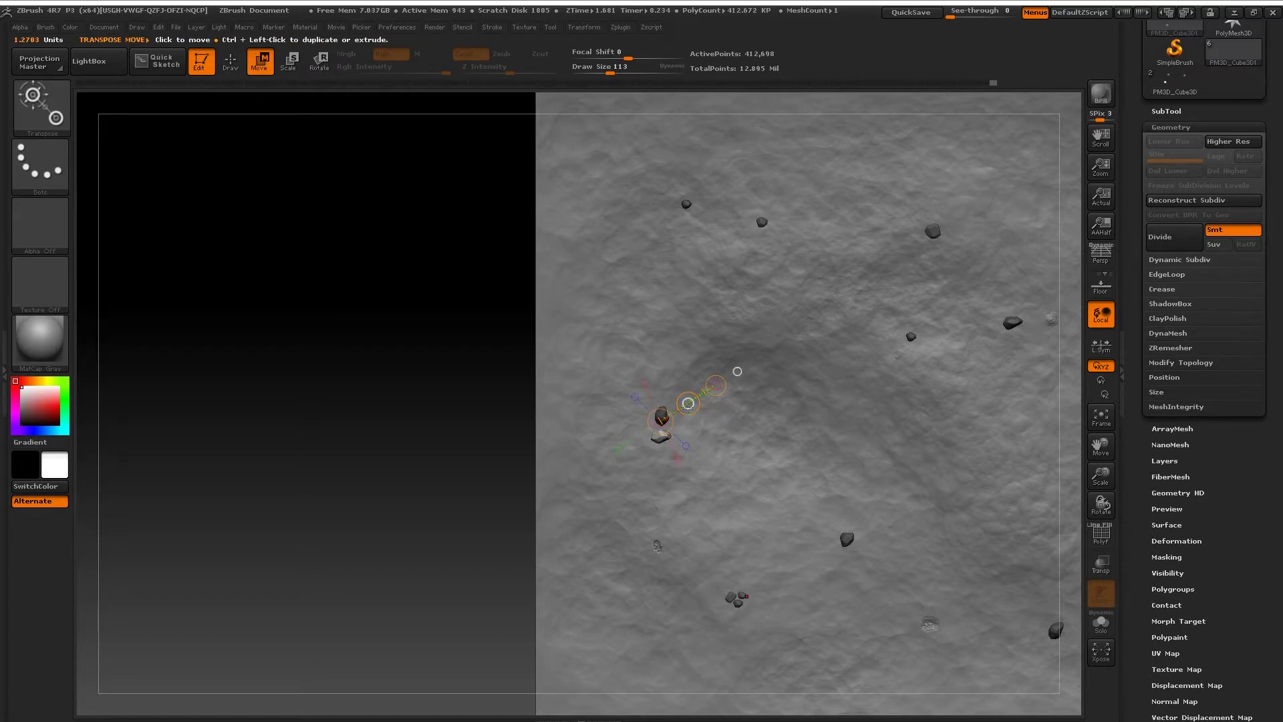
click(715, 394)
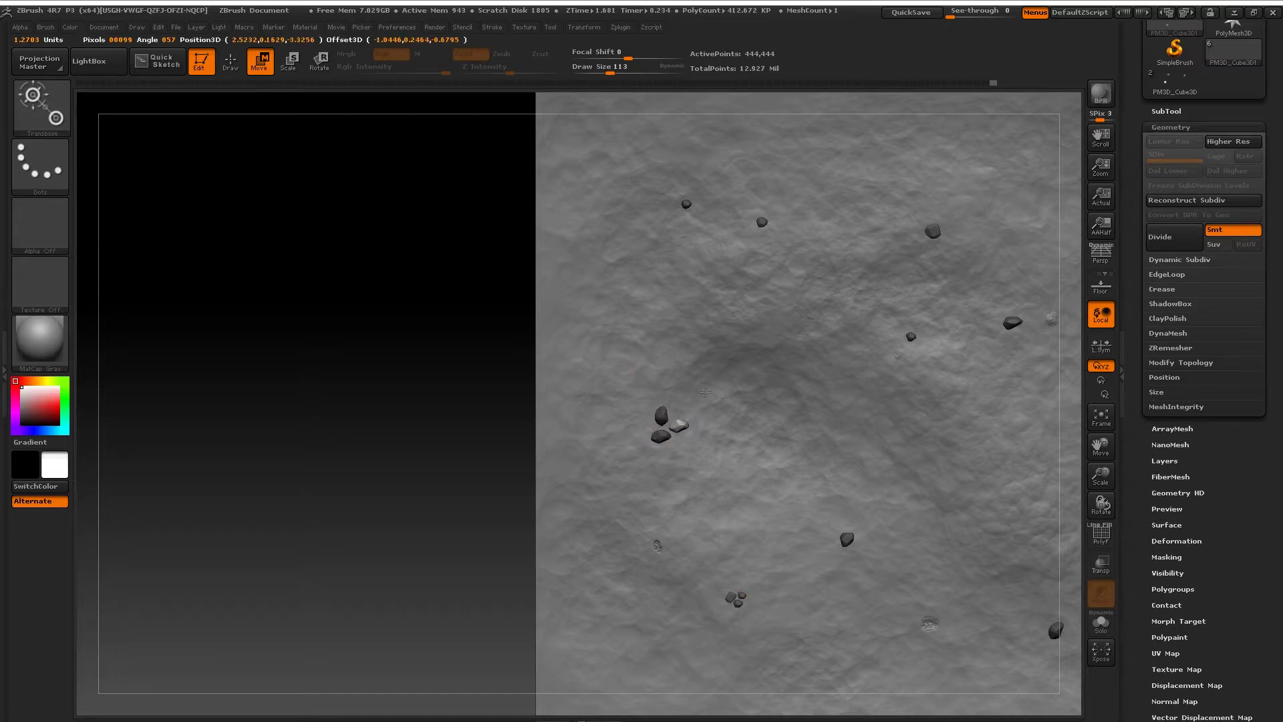
drag(706, 392, 707, 399)
Step: Scale and rotate the stone left of centre, then return to top-down view
key(q)
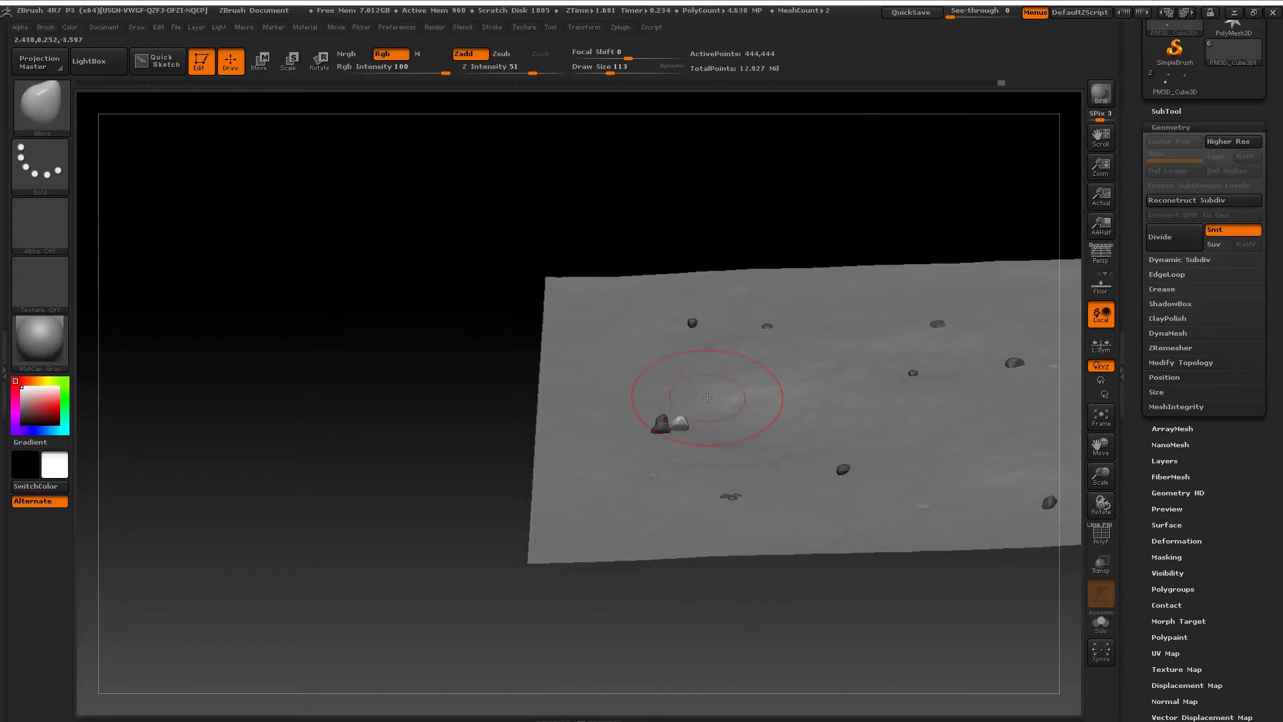
key(e)
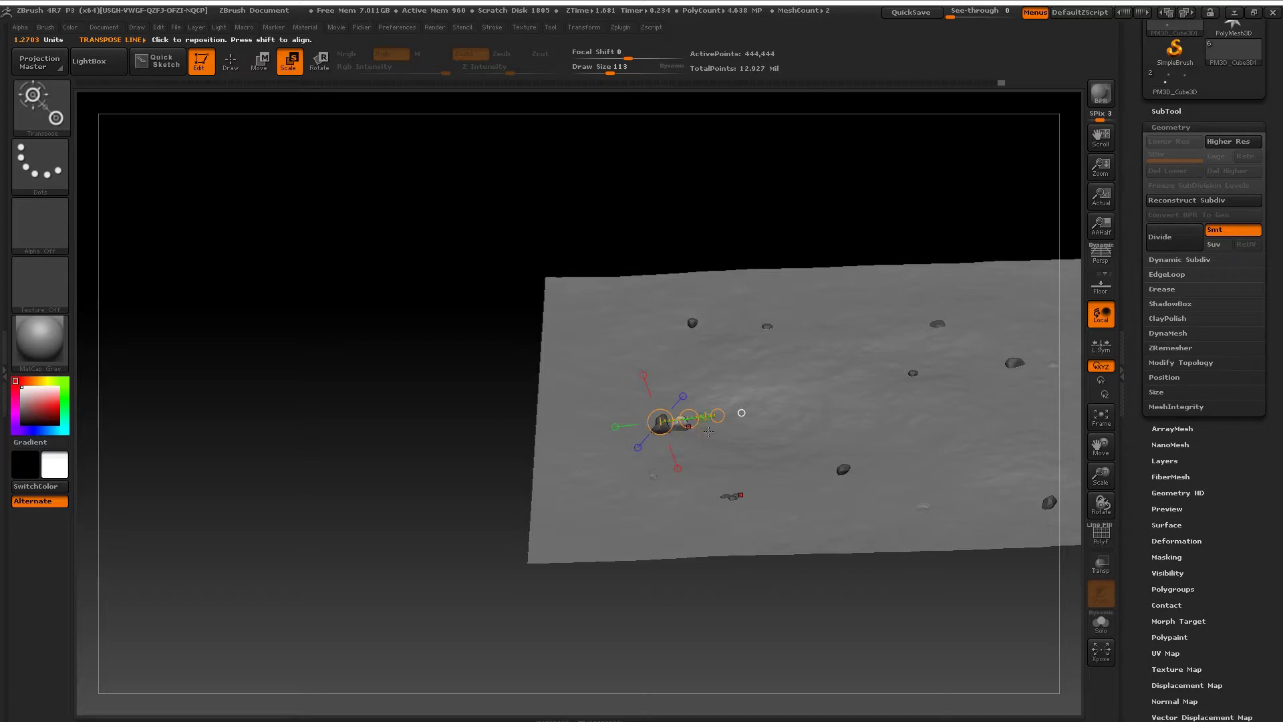
key(r)
key(q)
key(w)
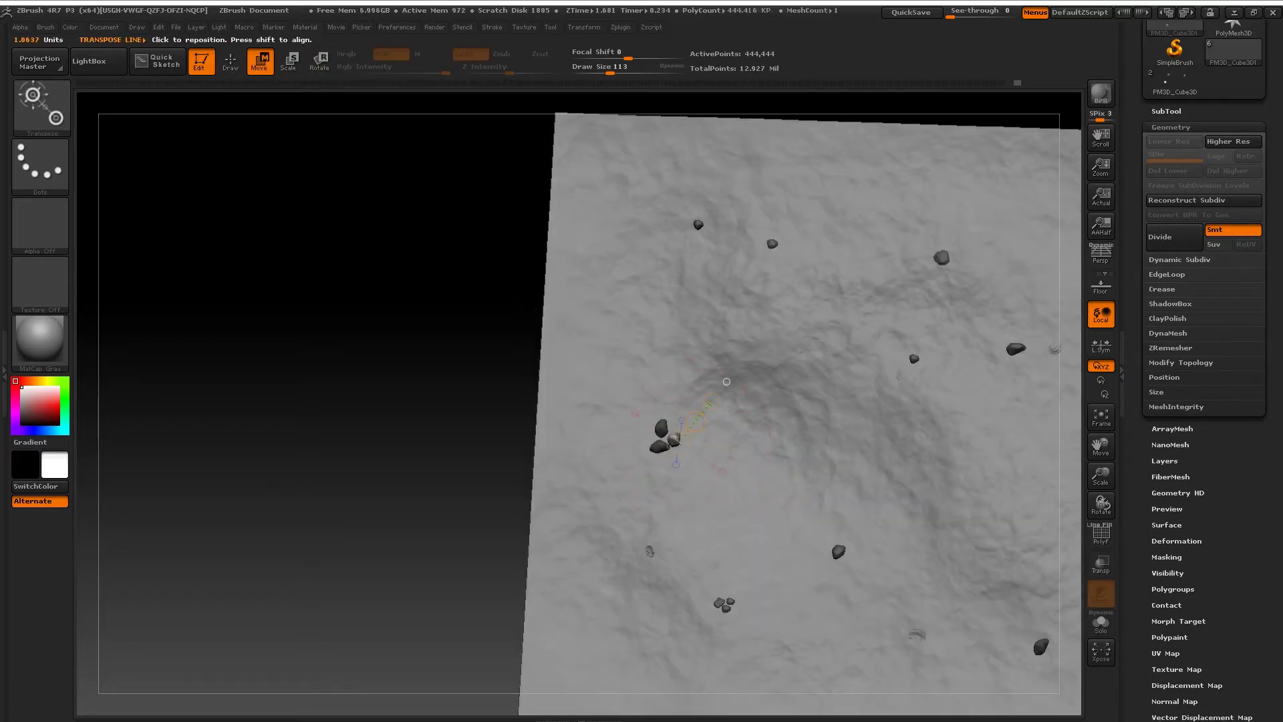
drag(696, 438, 673, 372)
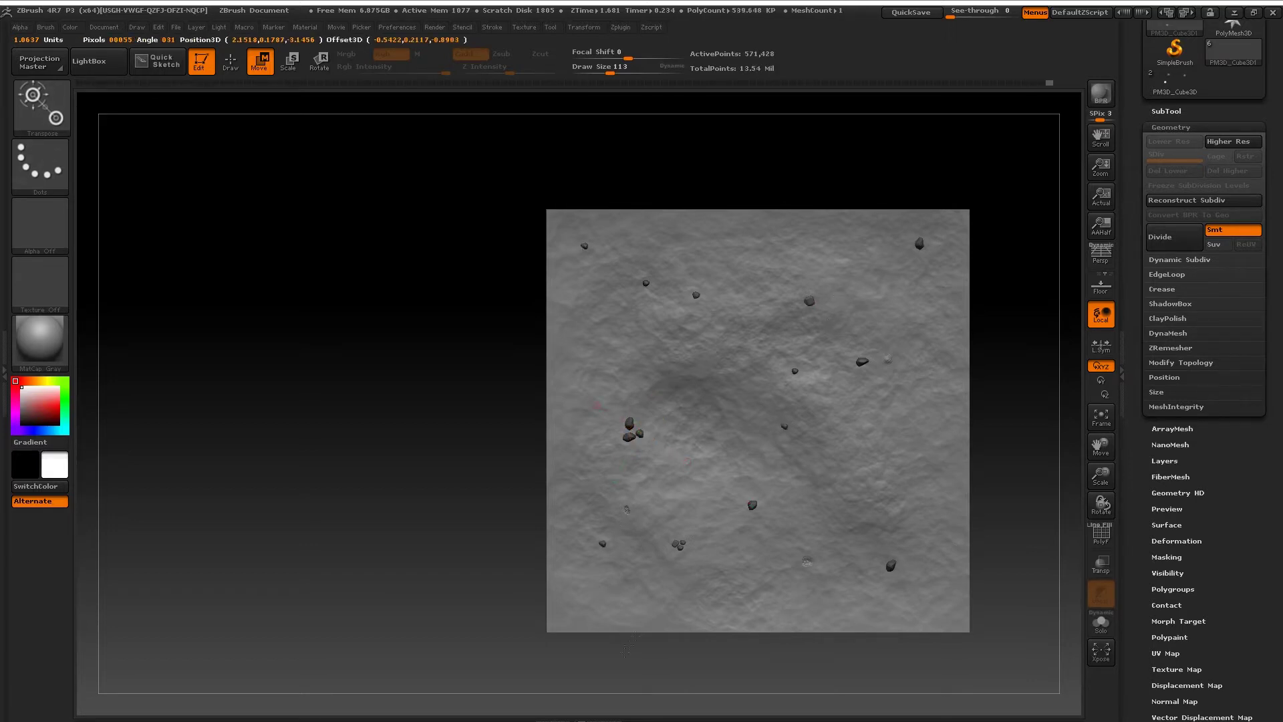
scroll(677, 372, down, 2)
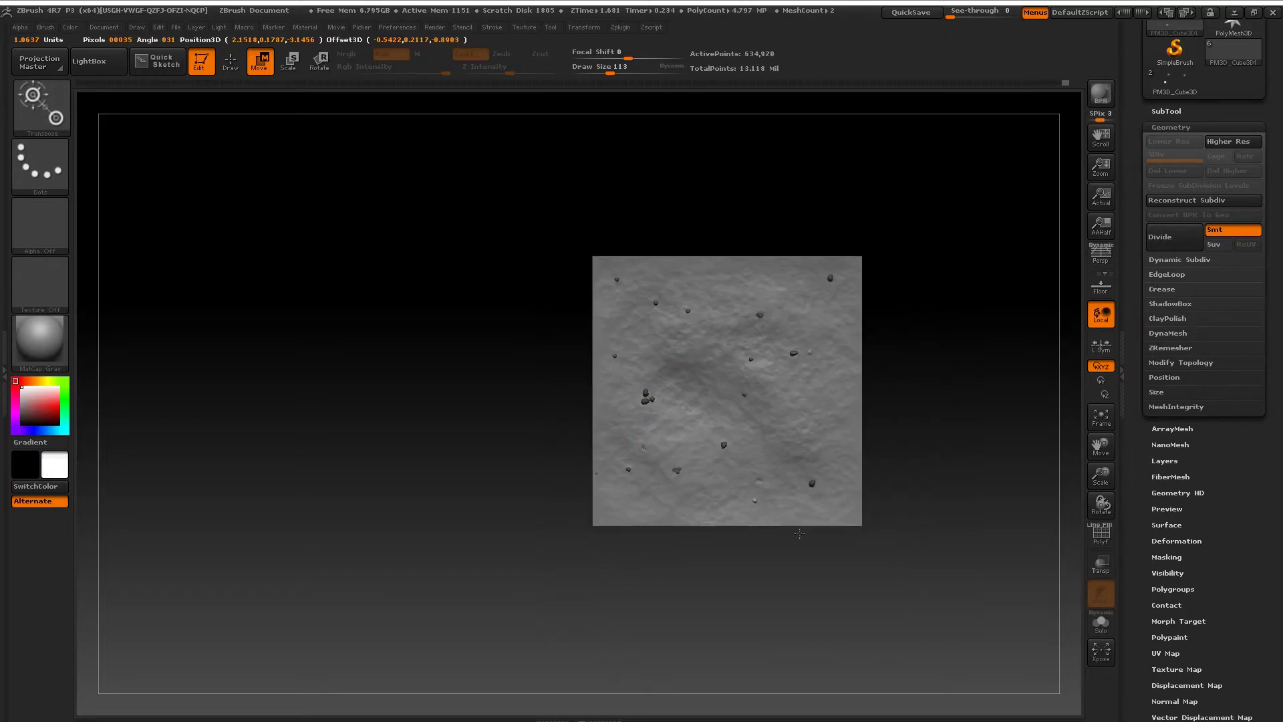
scroll(679, 358, up, 2)
Step: Duplicate the right-side stone, undoing the accidental extruded mesh twice
key(r)
mouse_move(897, 424)
mouse_down()
mouse_move(912, 429)
mouse_move(919, 377)
mouse_up()
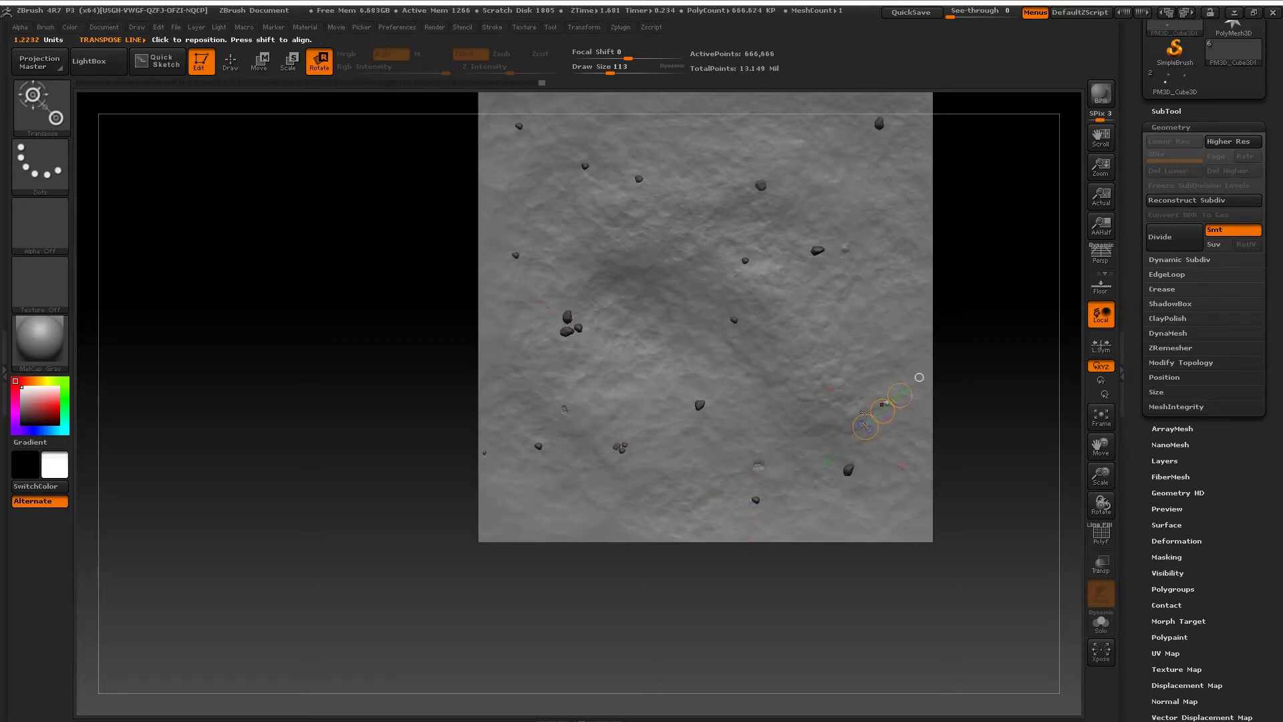
mouse_move(842, 393)
mouse_down()
mouse_move(916, 406)
mouse_move(852, 381)
mouse_up()
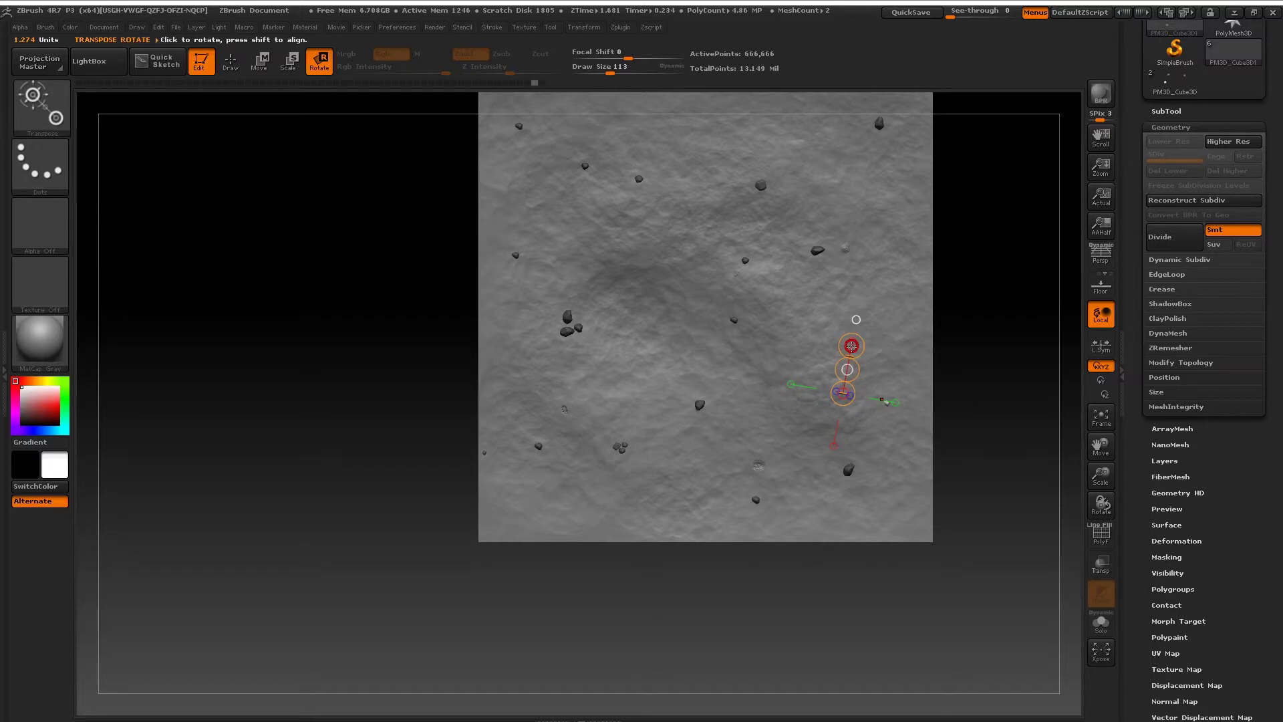
key(w)
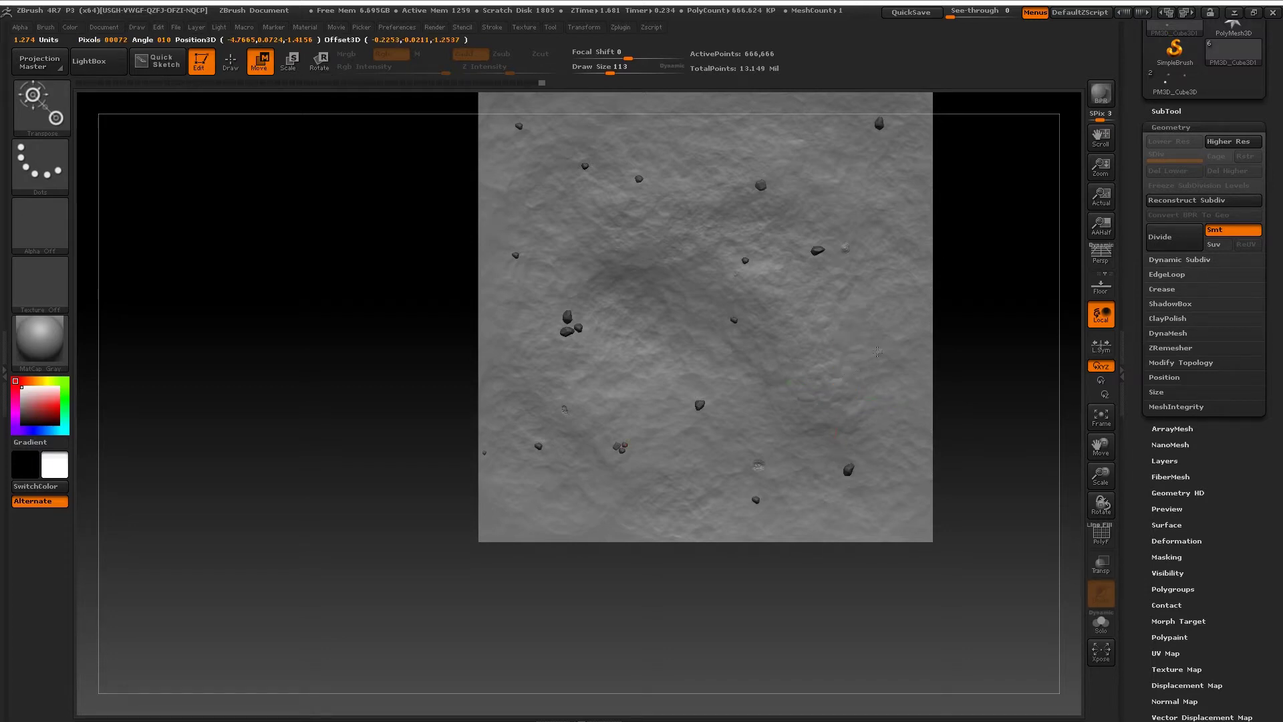
mouse_move(923, 389)
mouse_down()
mouse_move(885, 422)
mouse_move(858, 422)
mouse_up()
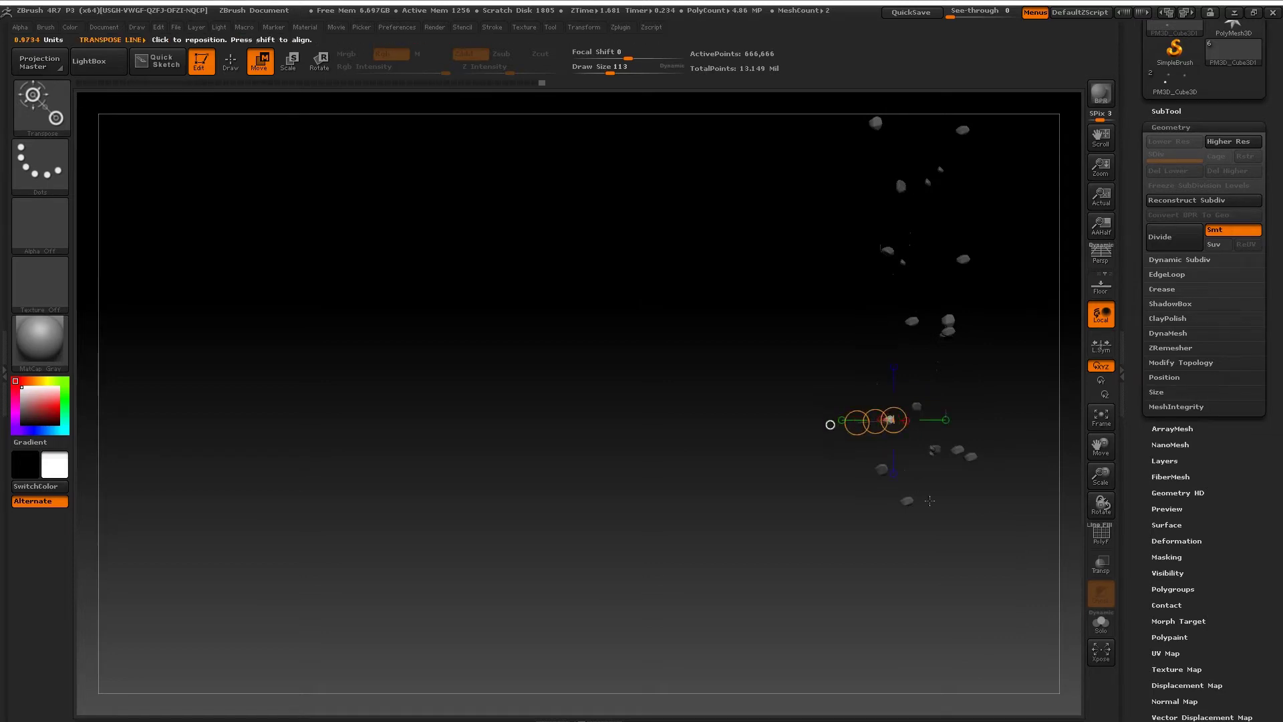
ctrl+click(875, 421)
key(ctrl+z)
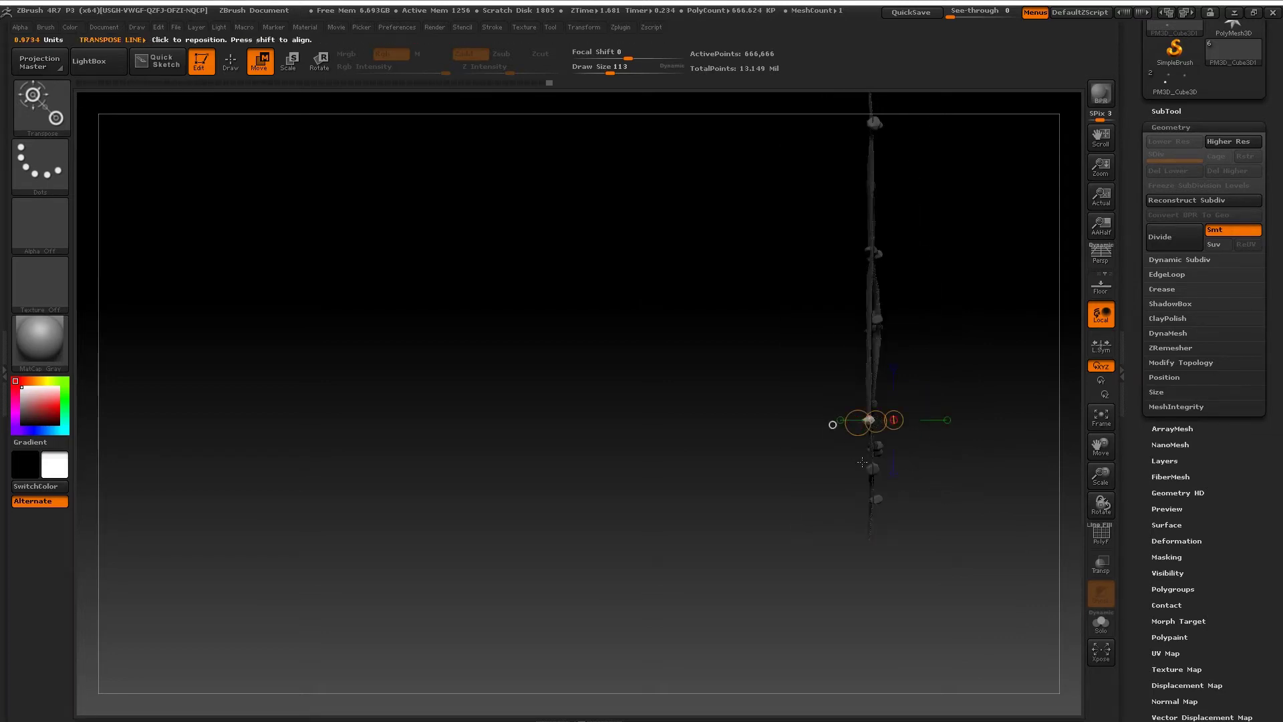
key(ctrl+z)
mouse_move(920, 421)
ctrl+mouse_down()
mouse_move(721, 458)
mouse_move(734, 448)
ctrl+mouse_up()
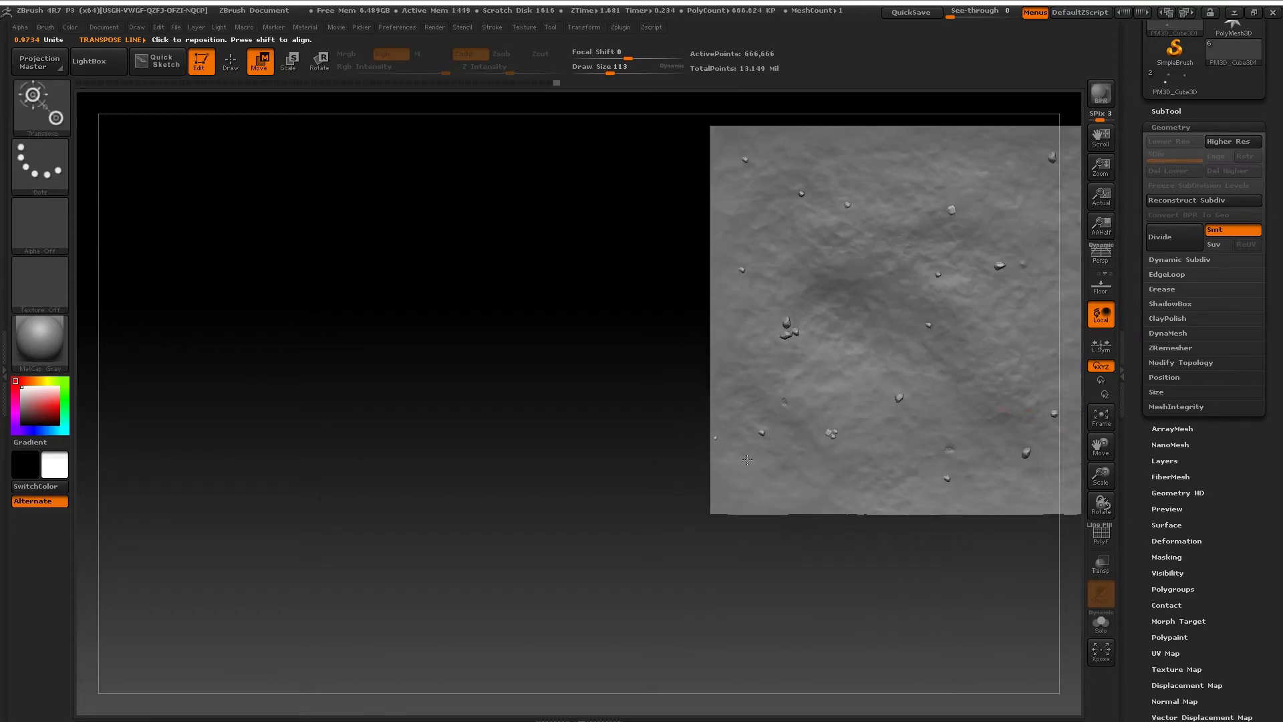
Step: Select the ground plane SubTool, orbit it square to the camera, and enter Draw mode
mouse_move(735, 449)
shift+mouse_down()
mouse_move(725, 477)
mouse_move(795, 467)
mouse_move(809, 395)
shift+mouse_up()
alt+click(731, 499)
click(803, 402)
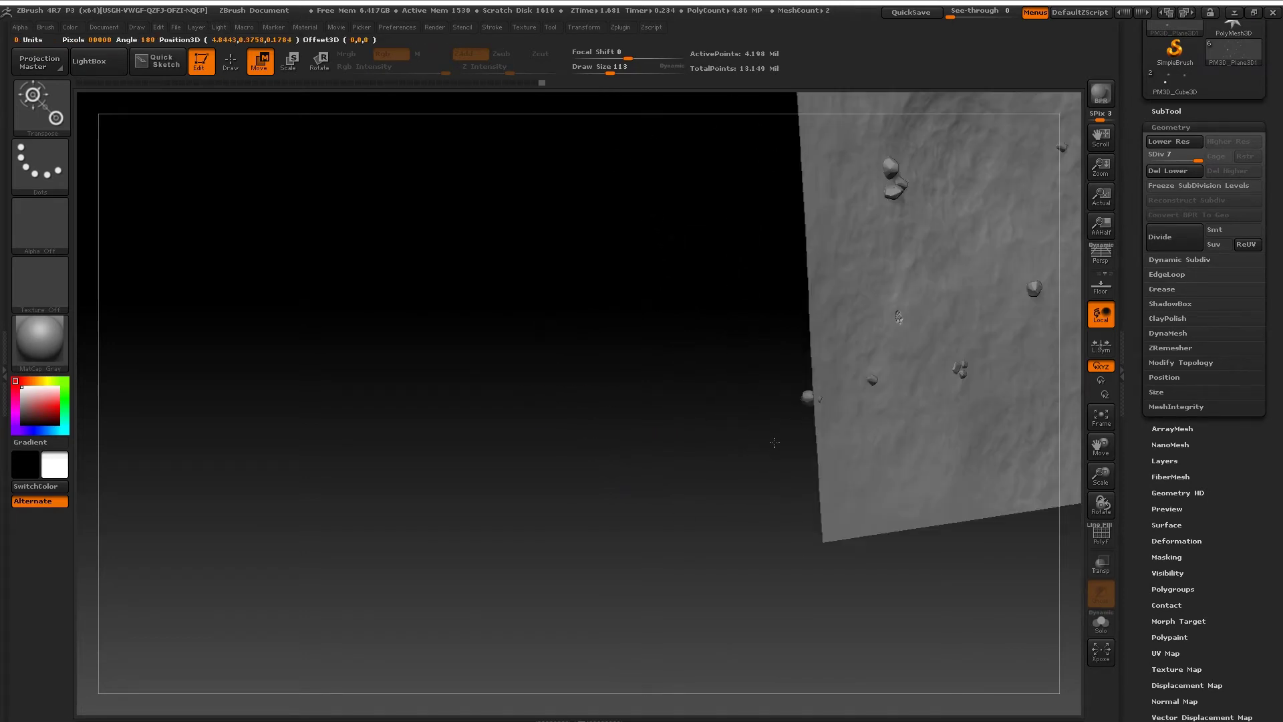
click(809, 395)
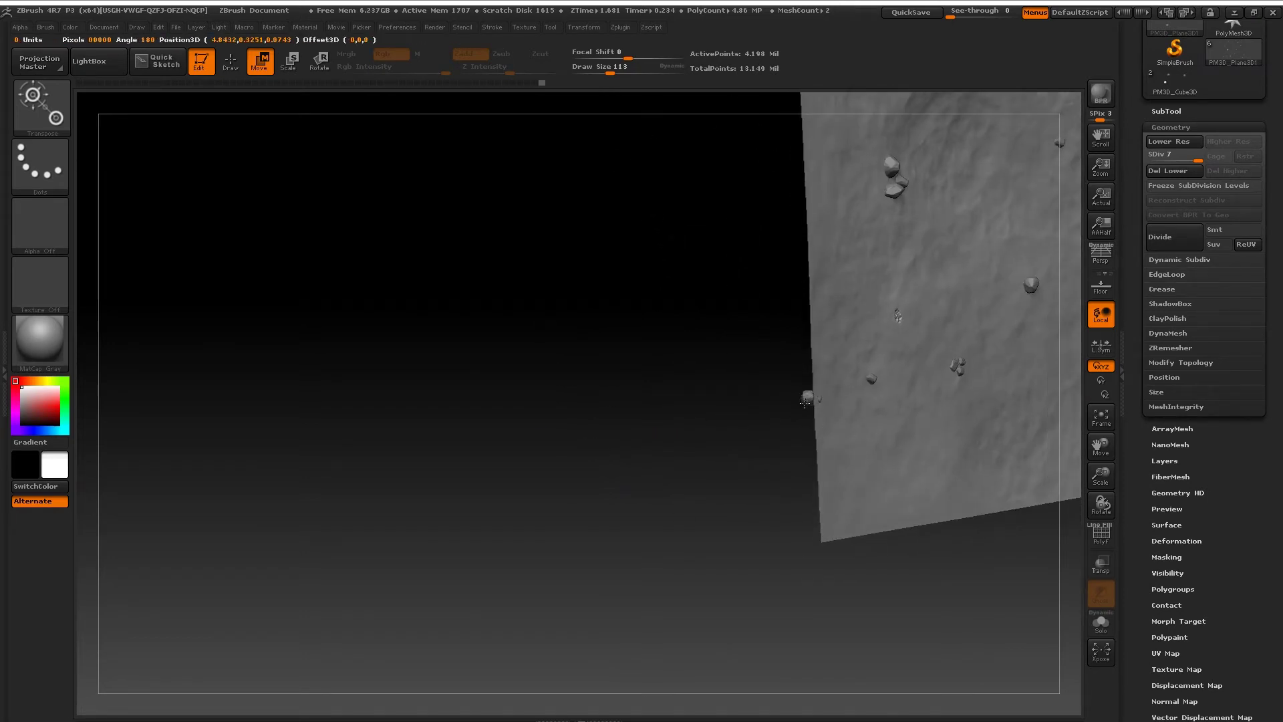
drag(800, 428, 801, 462)
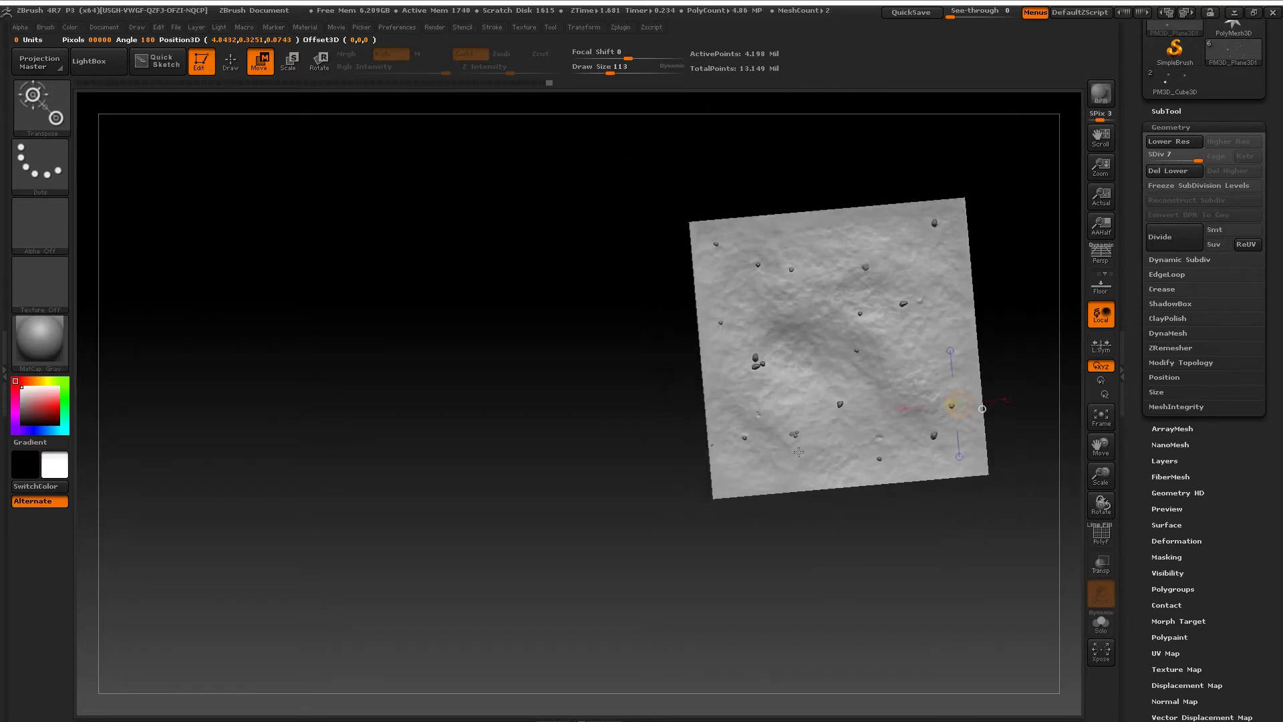
shift+drag(801, 461, 1007, 272)
alt+drag(1022, 450, 957, 448)
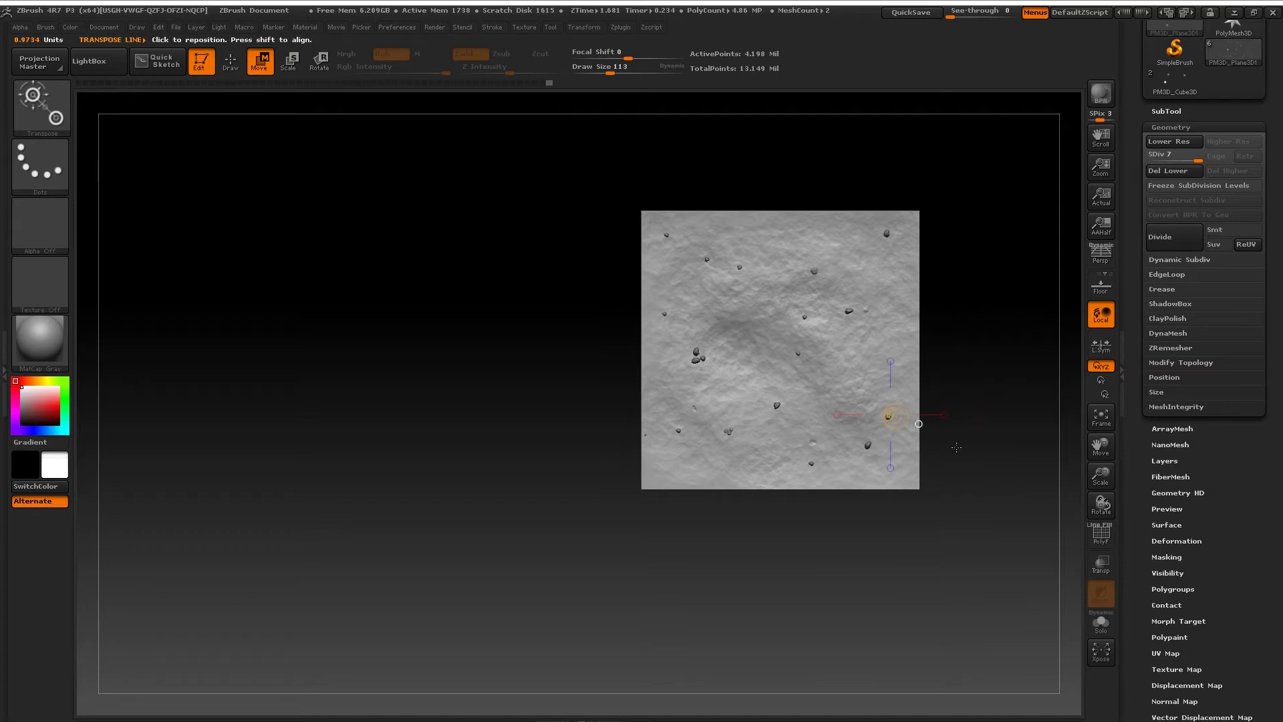
key(q)
Step: With the Layer brush in Zsub at size 45, carve along the plane's left edge
alt+drag(926, 401, 810, 525)
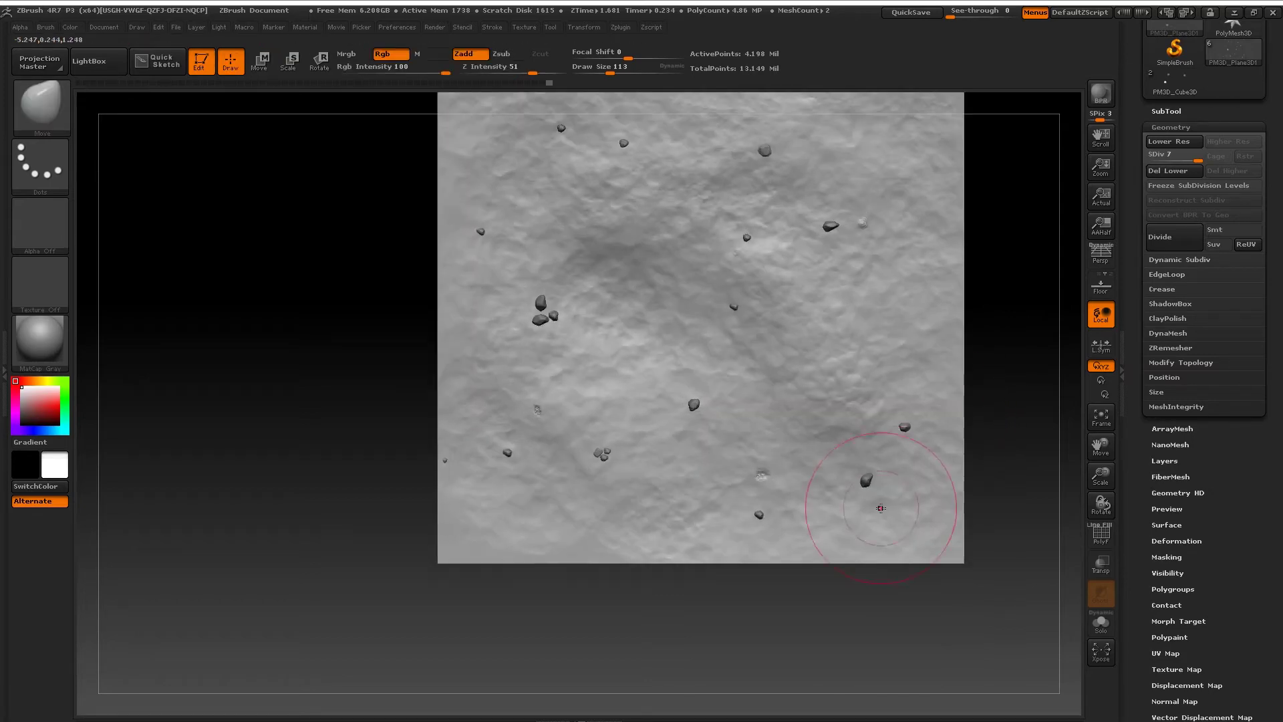
key(b)
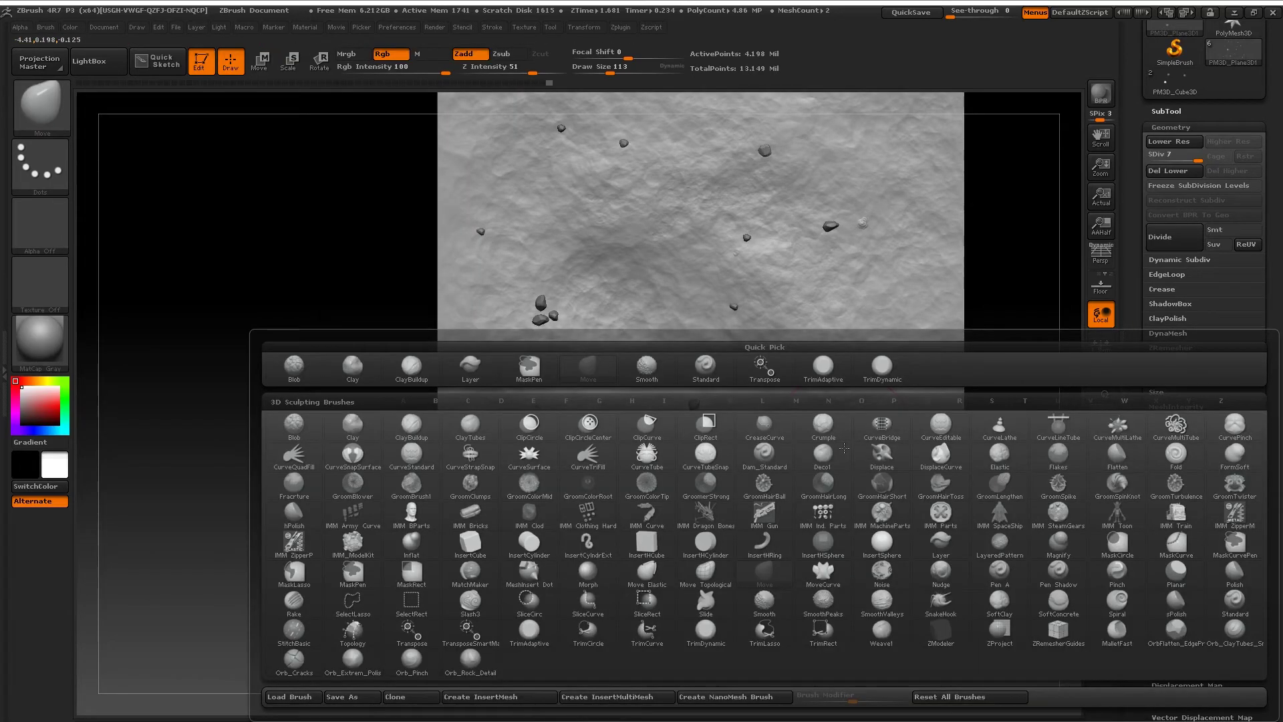
key(l)
key(y)
key(s)
alt+drag(472, 454, 524, 453)
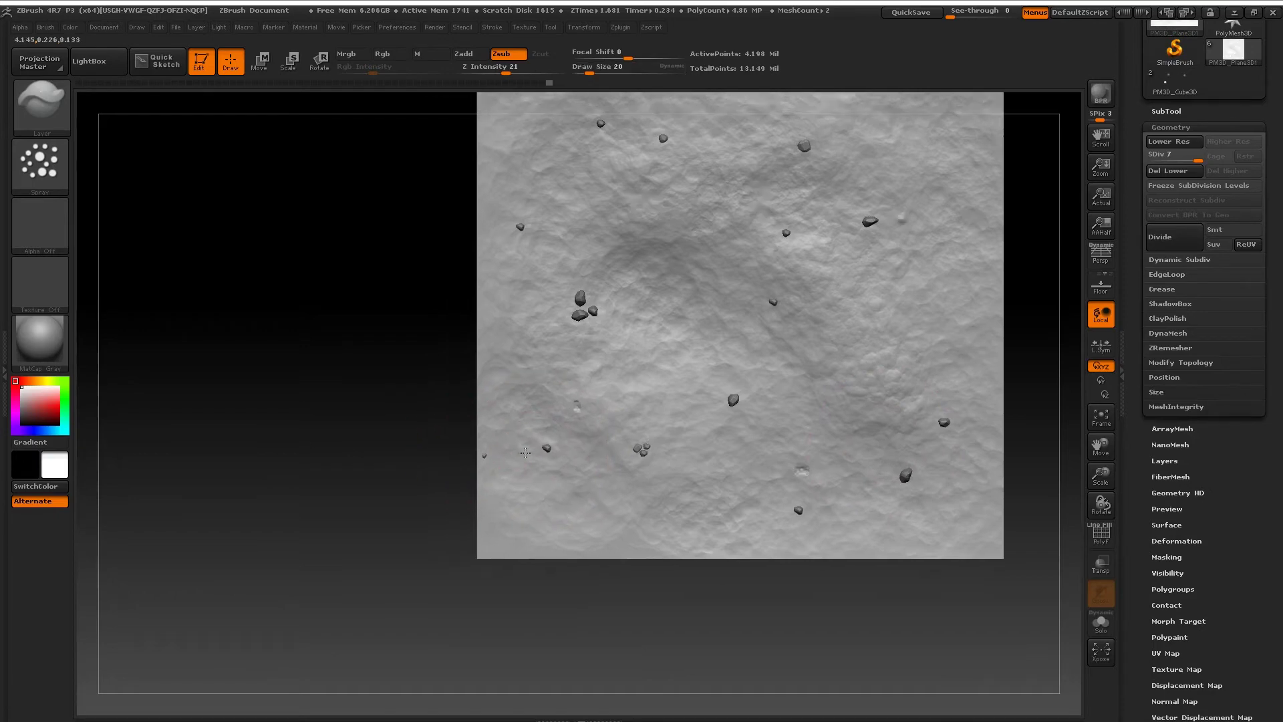
text(s45)
key(Return)
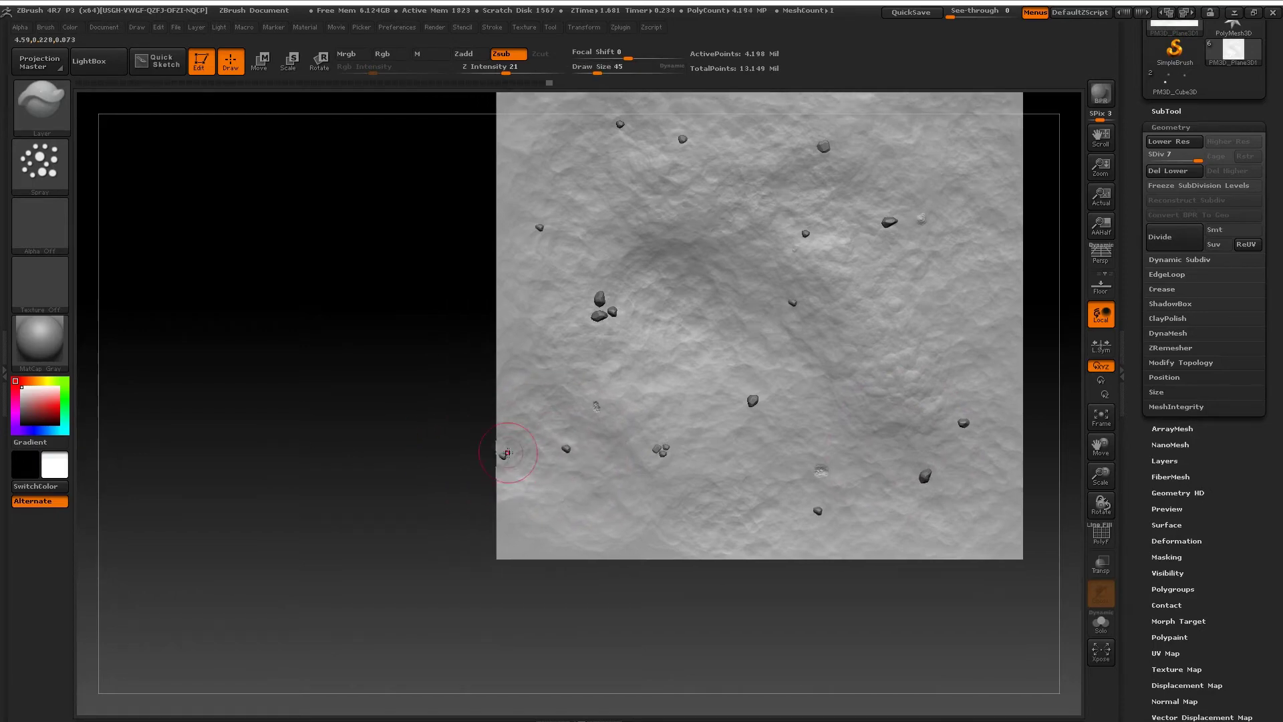
mouse_move(501, 458)
mouse_down()
mouse_move(555, 504)
mouse_move(560, 543)
mouse_up()
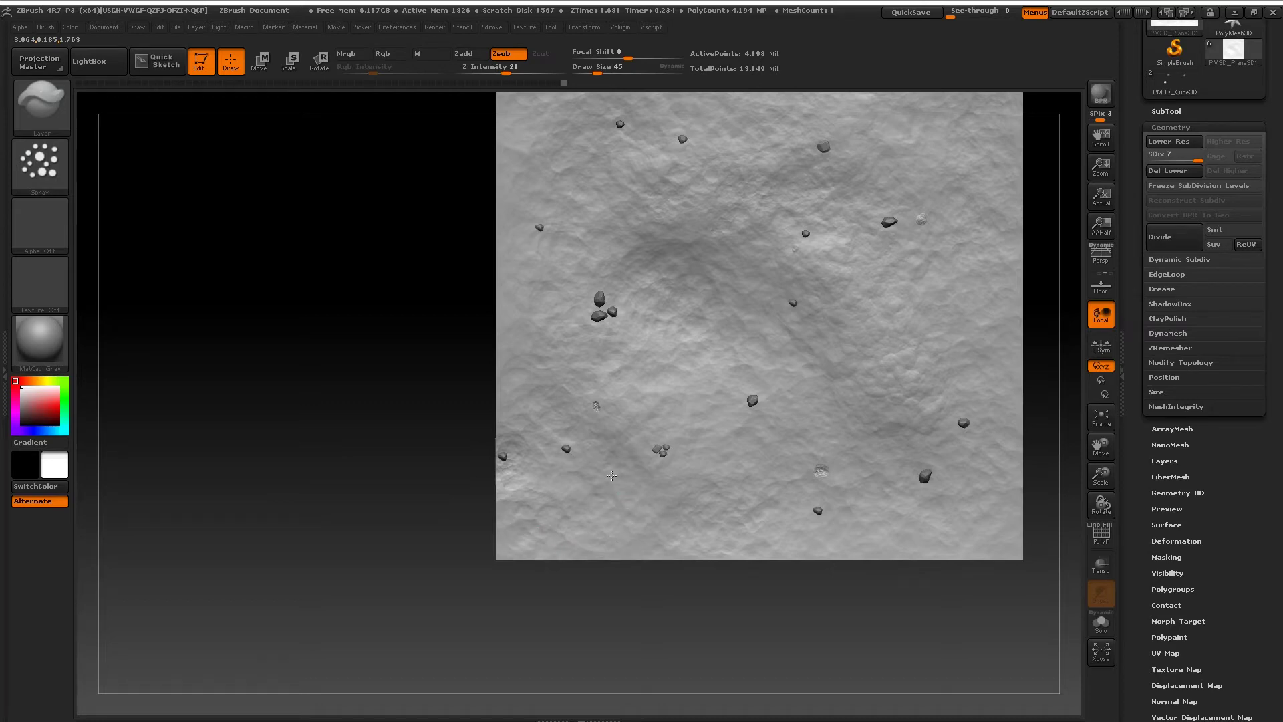
Step: Shrink the brush to size 30 and reframe the whole plane in view
alt+drag(619, 331, 642, 393)
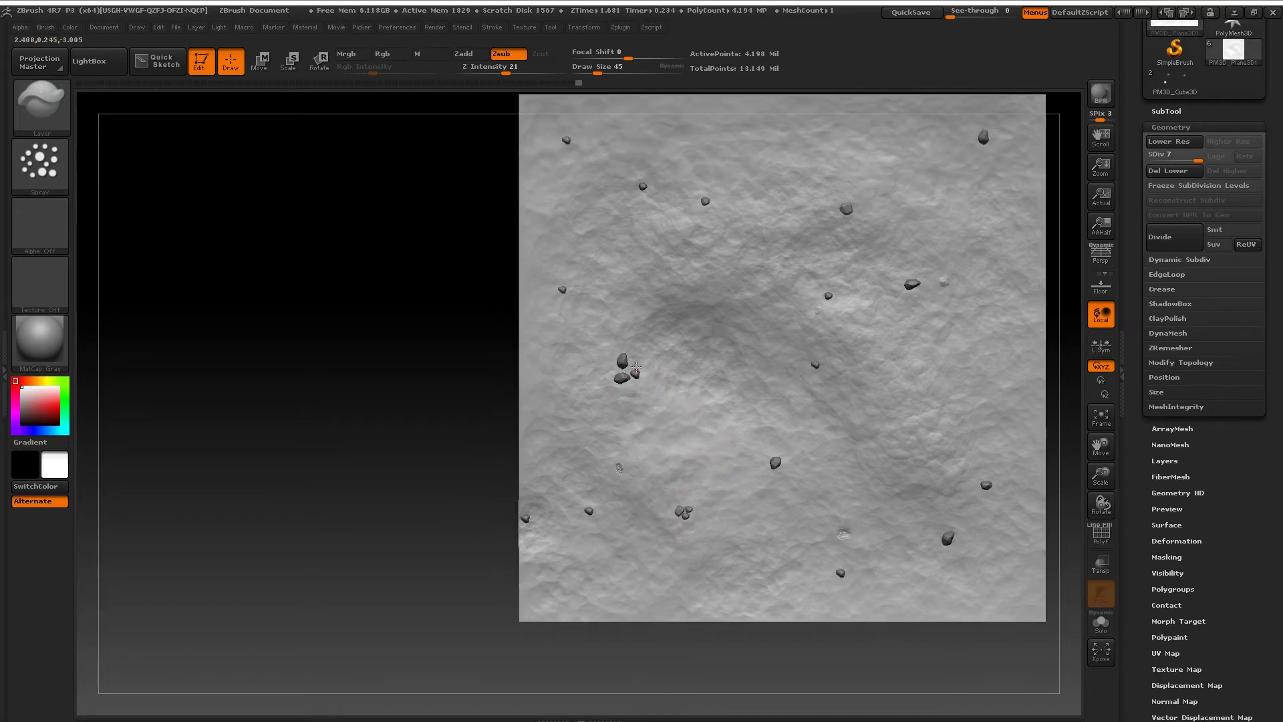
key(ctrl)
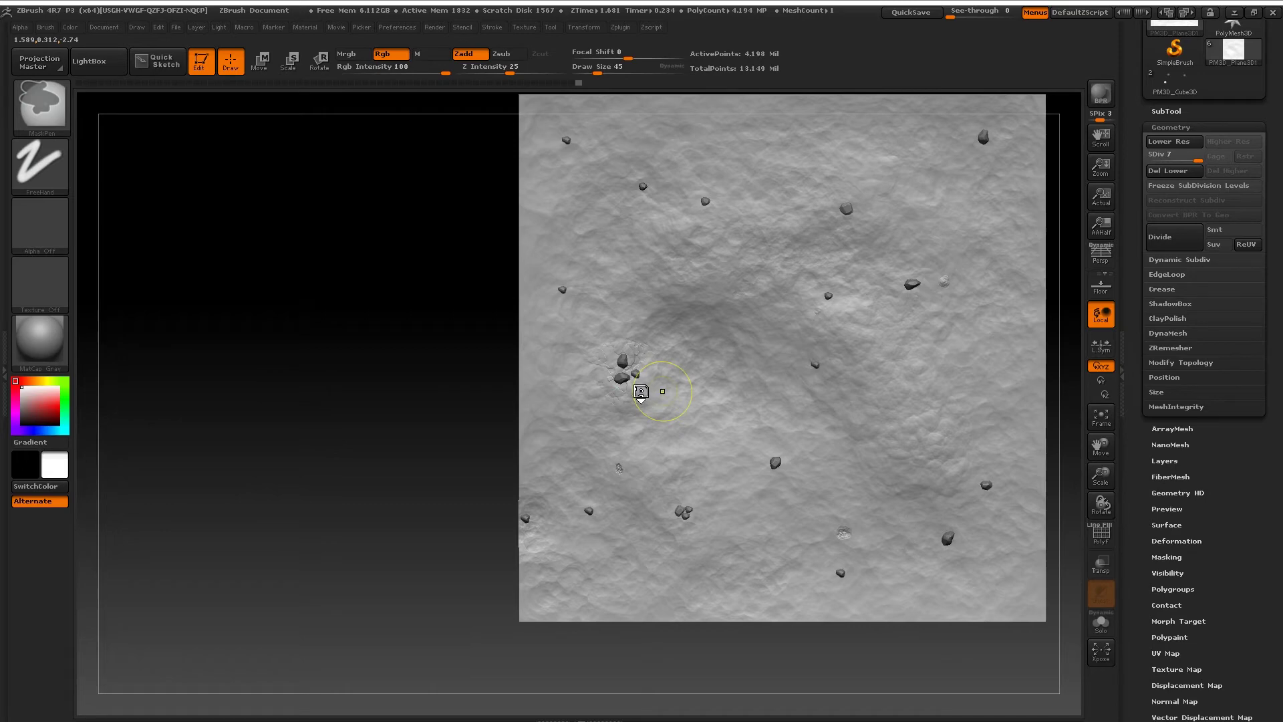
key(ctrl)
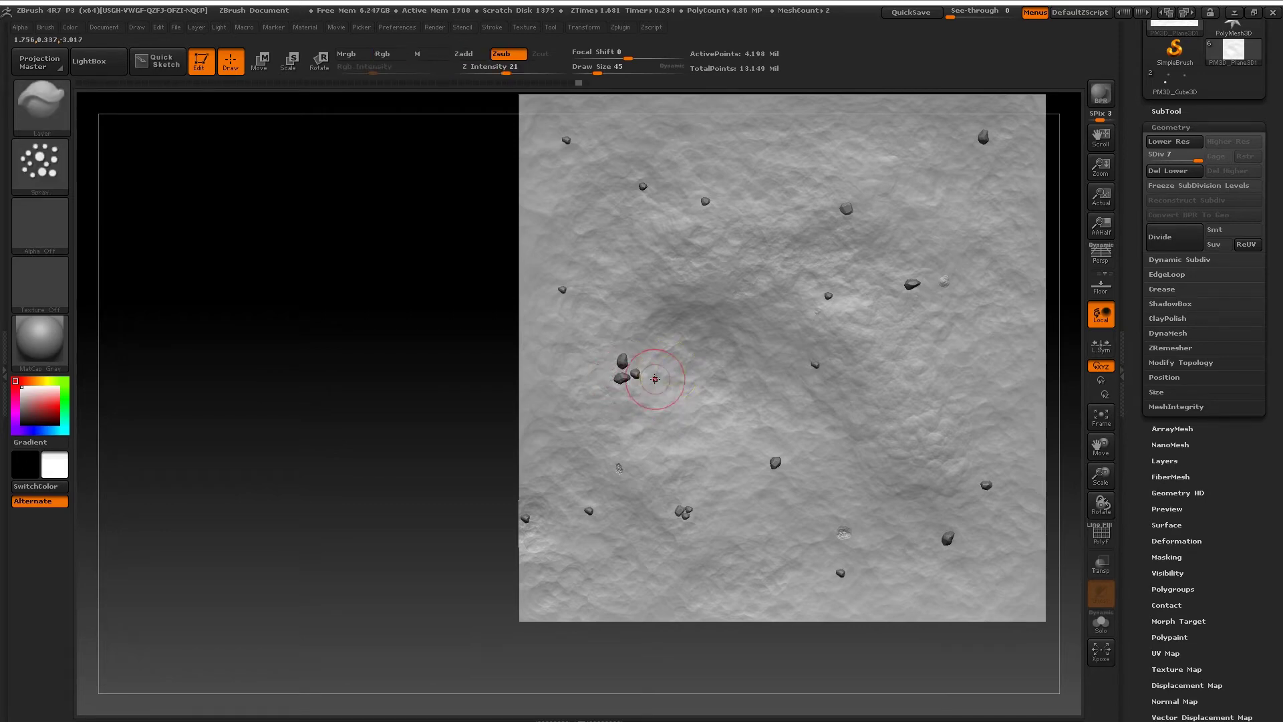
key(s)
mouse_move(622, 373)
mouse_down()
mouse_move(663, 373)
mouse_move(647, 417)
mouse_move(659, 361)
mouse_up()
key(s)
drag(659, 410, 621, 411)
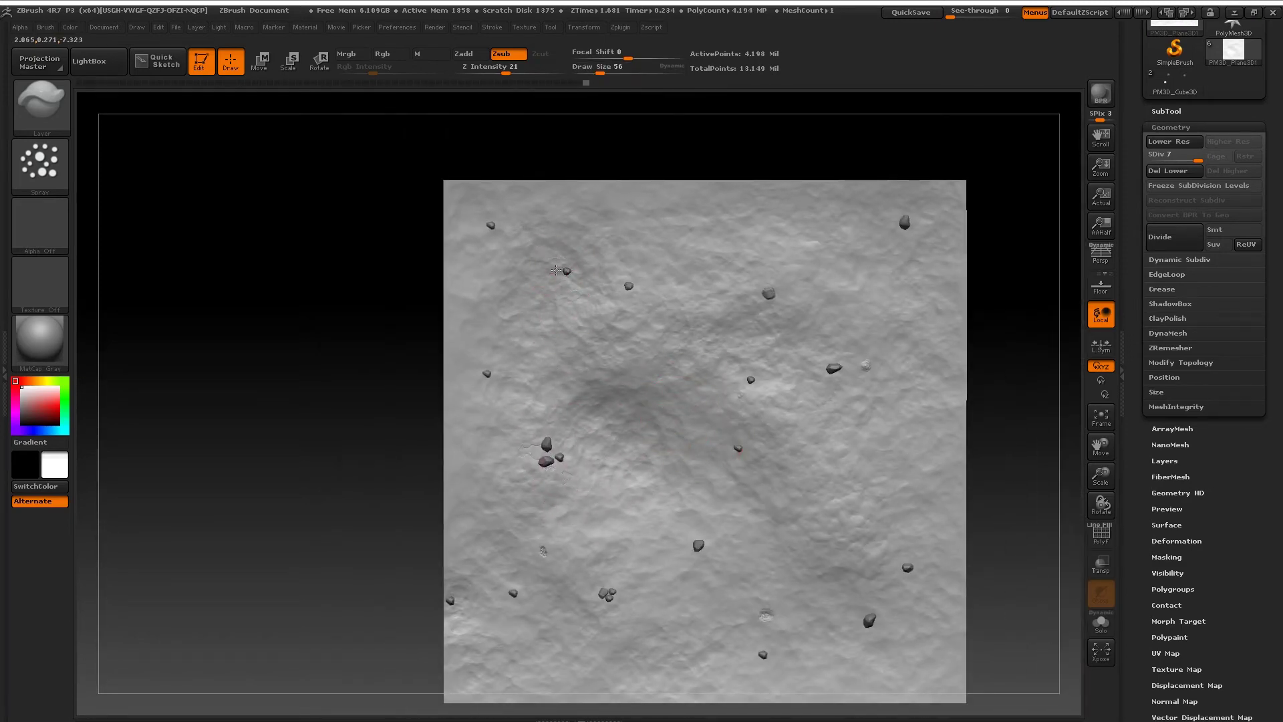
alt+drag(1012, 451, 983, 301)
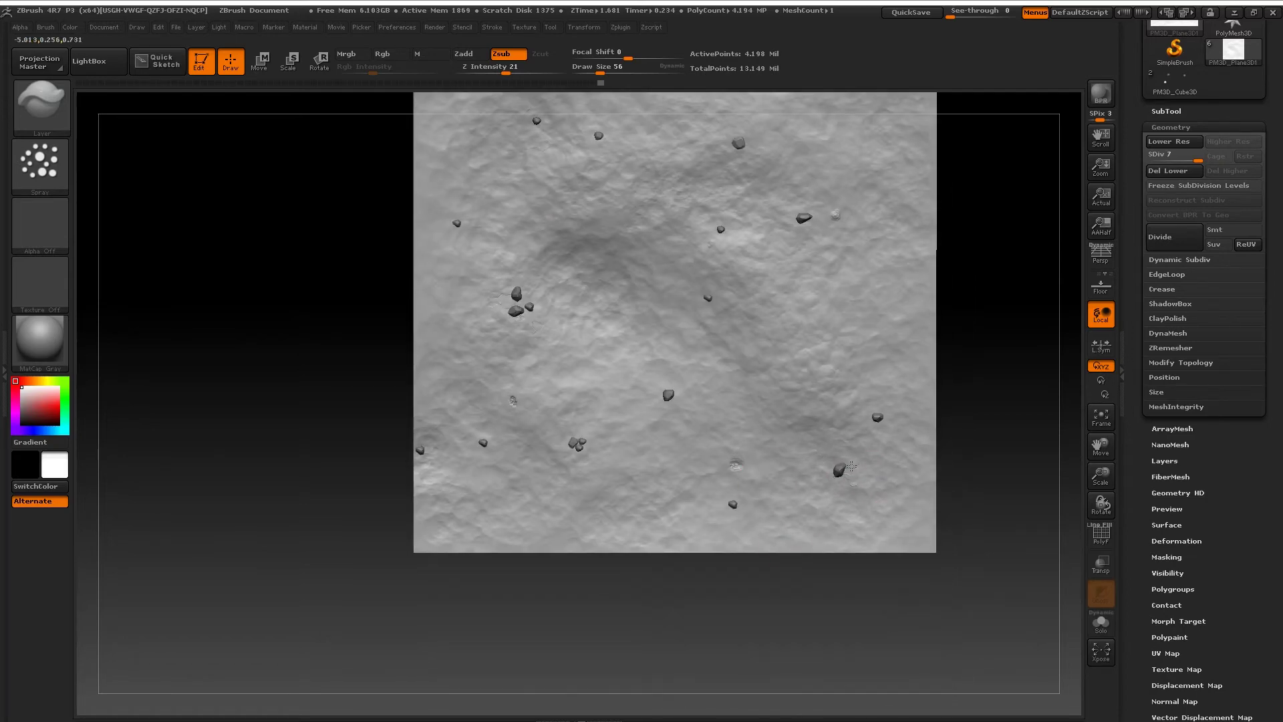
key(bracketleft)
key(bracketleft)
key(bracketleft)
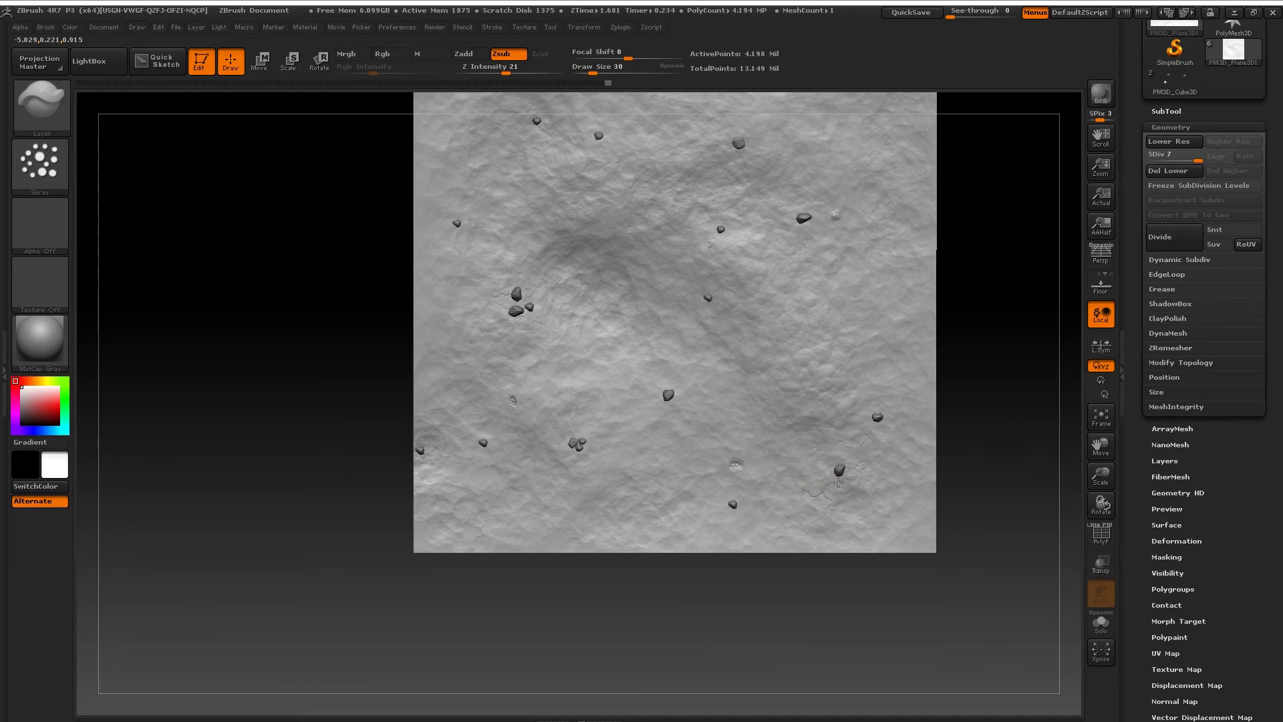
alt+drag(872, 434, 824, 407)
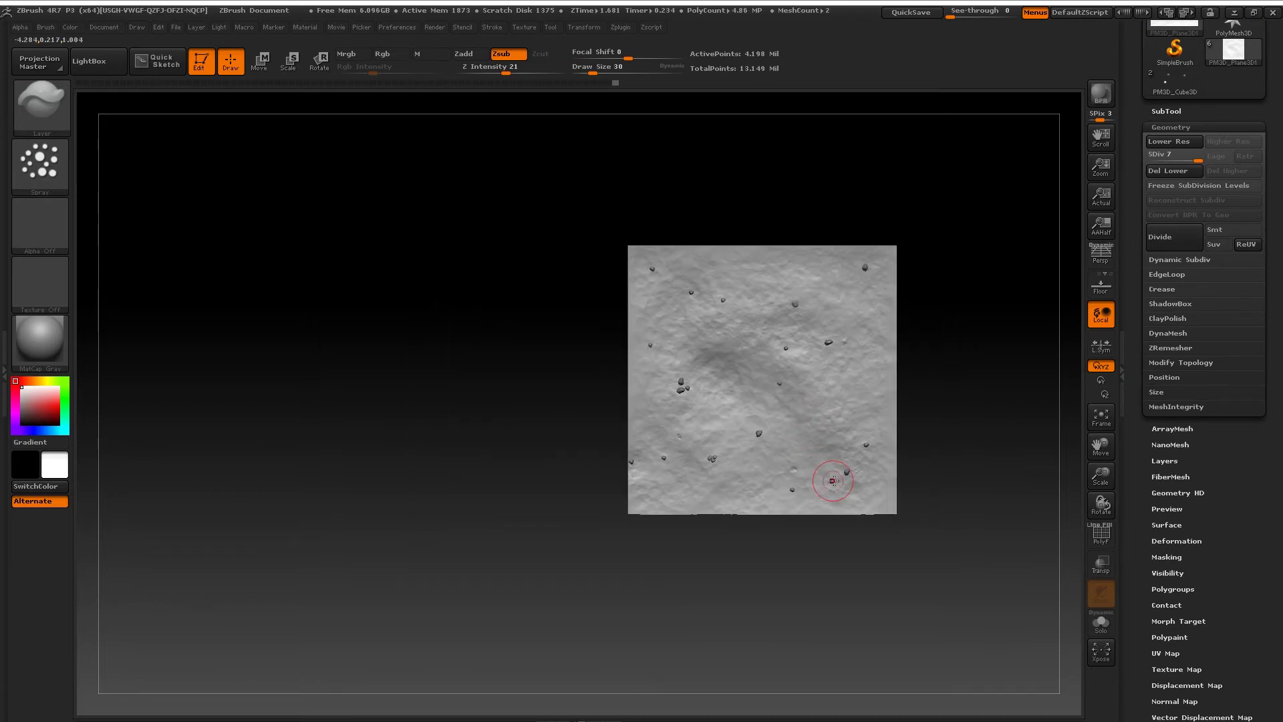
drag(833, 480, 865, 400)
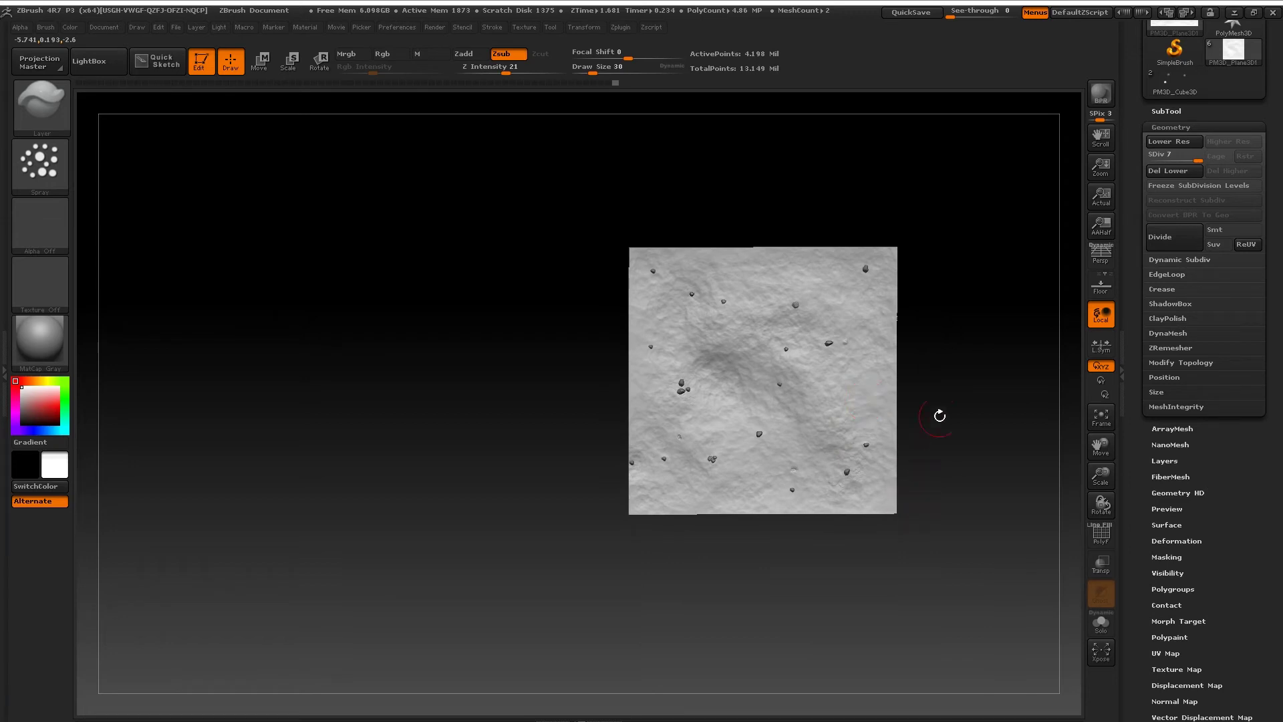
Step: Hide the textured ground plane in the SubTool list
mouse_move(968, 511)
alt+mouse_down()
mouse_move(857, 479)
mouse_move(836, 501)
alt+mouse_up()
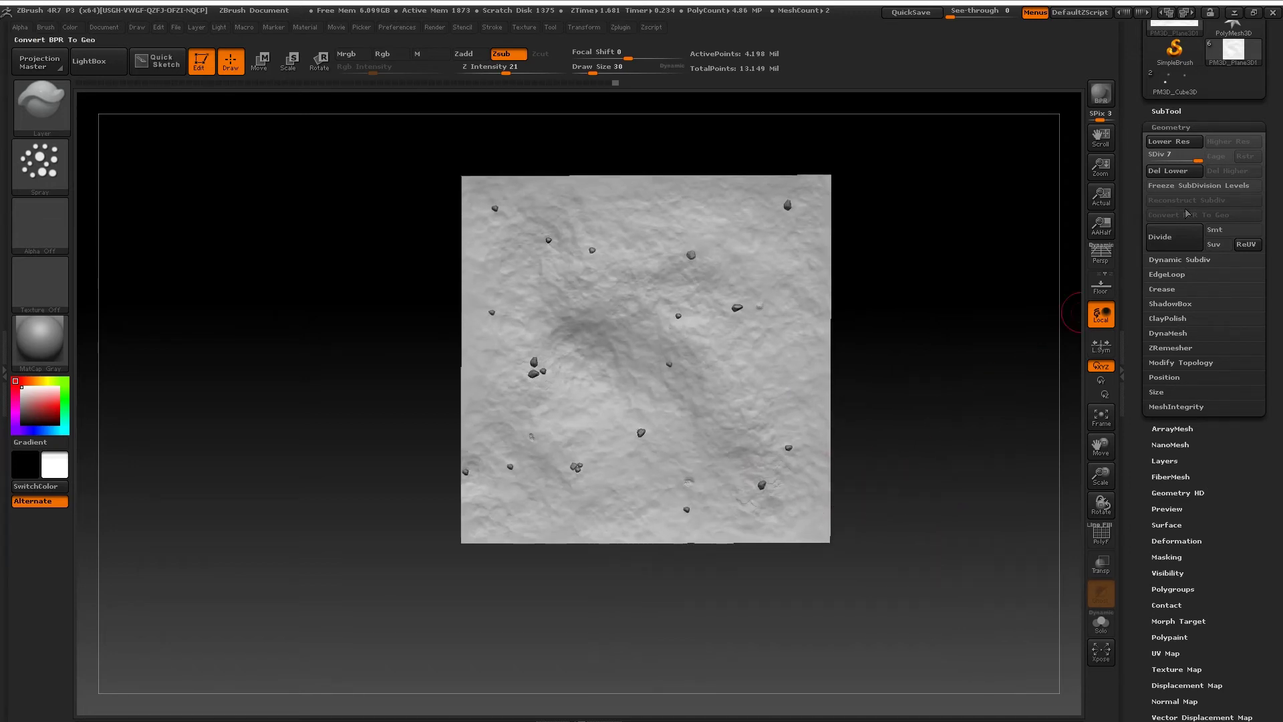
click(1193, 111)
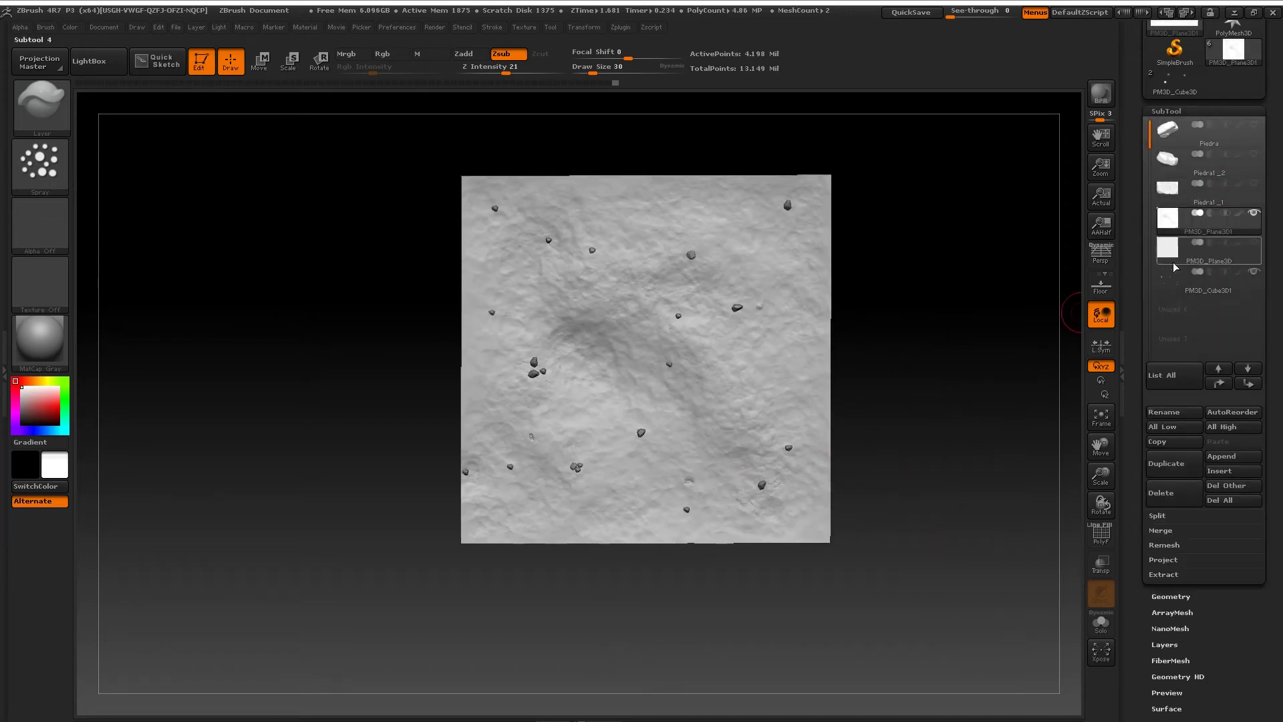
click(1255, 243)
Step: With the Move brush at size 150, pull the upper blobs into one mound
mouse_move(842, 374)
mouse_down()
mouse_move(986, 430)
mouse_move(922, 439)
mouse_up()
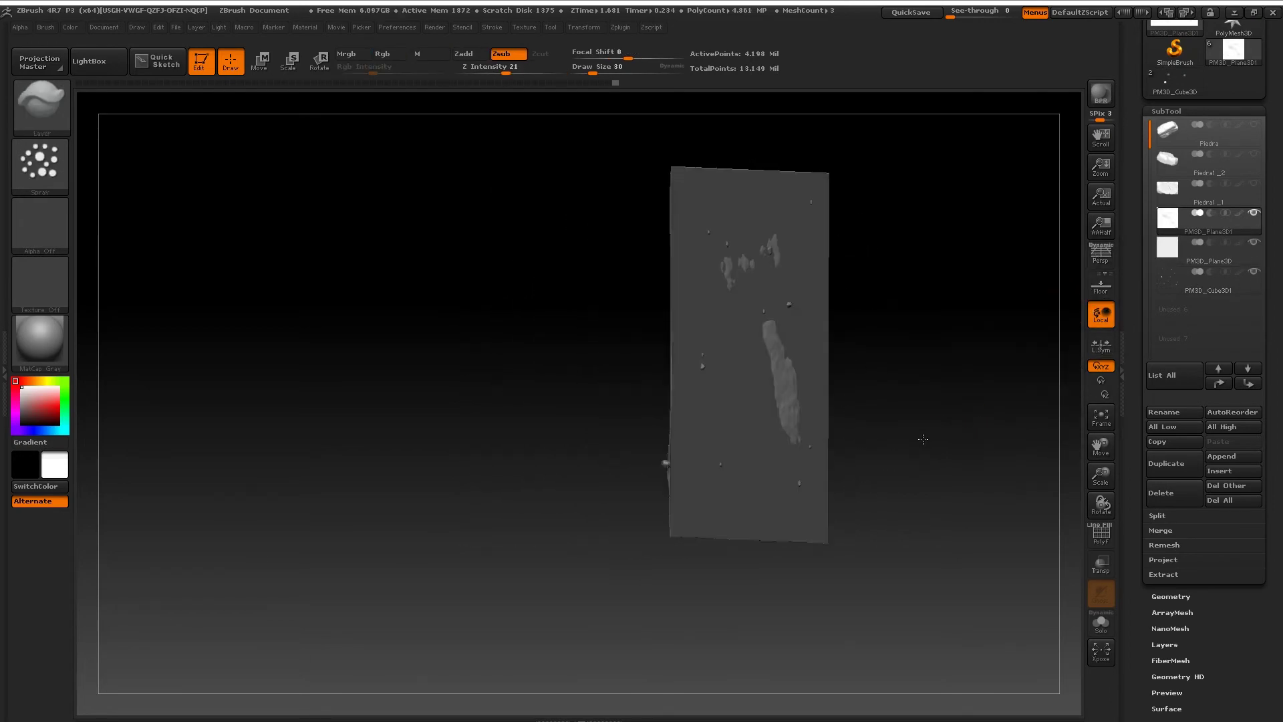
text(bmvs150)
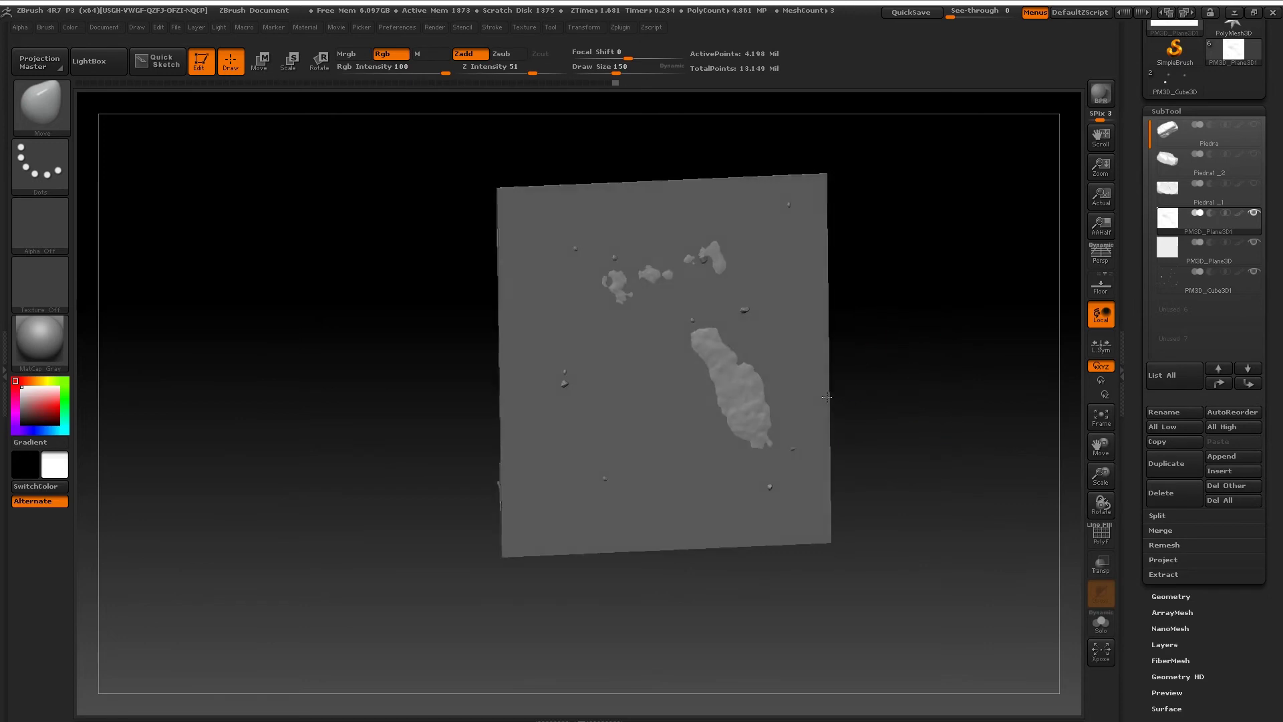
mouse_move(862, 383)
shift+mouse_down()
mouse_move(798, 379)
mouse_move(742, 407)
shift+mouse_up()
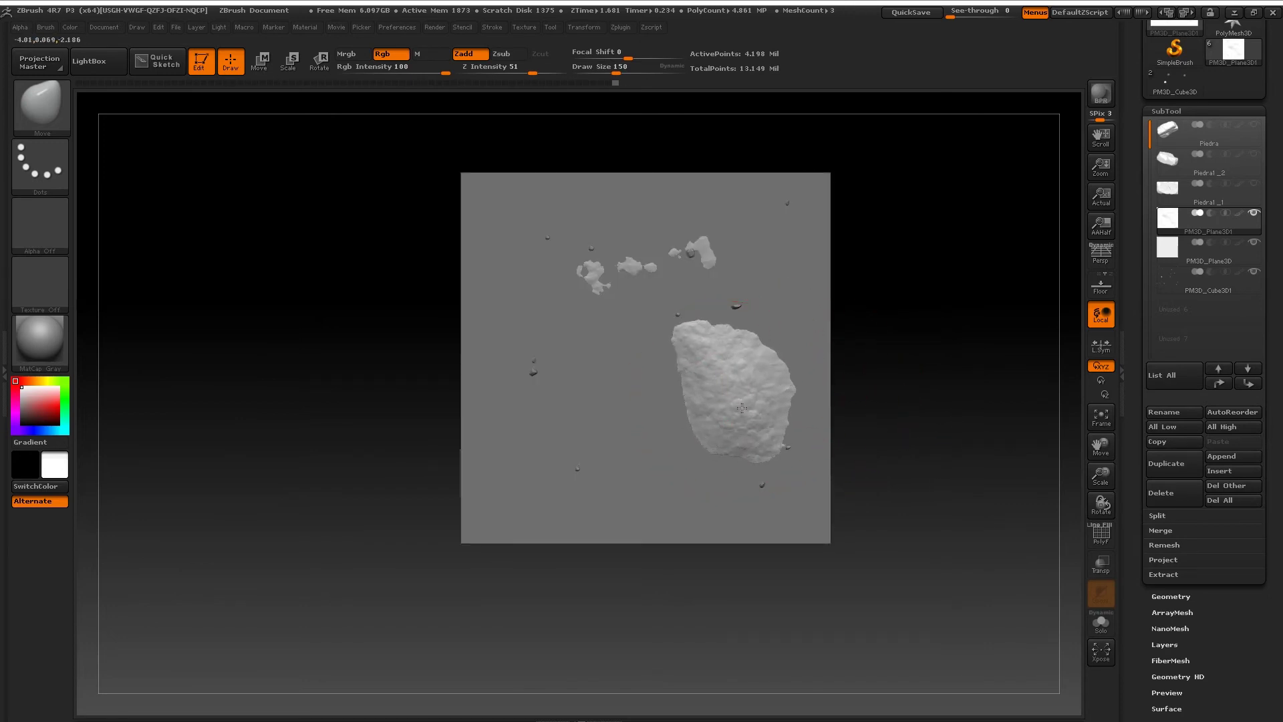
key(ctrl+z)
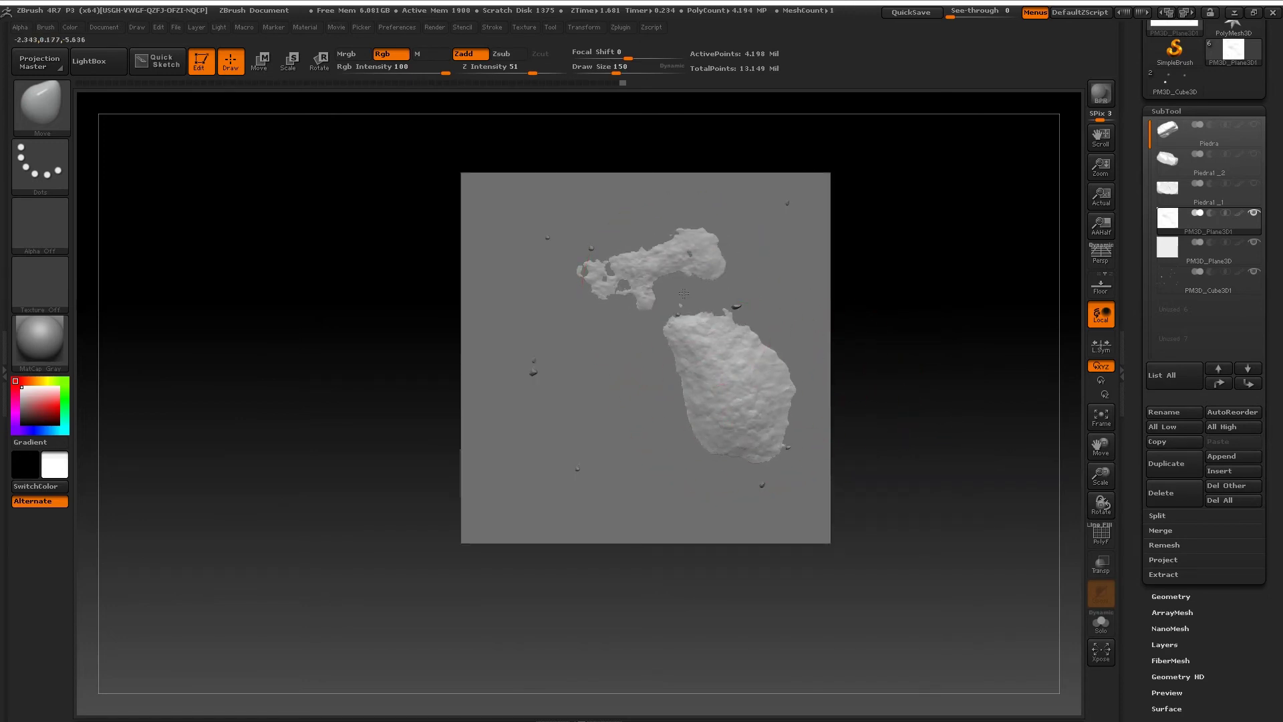
key(ctrl+shift+z)
drag(681, 291, 679, 305)
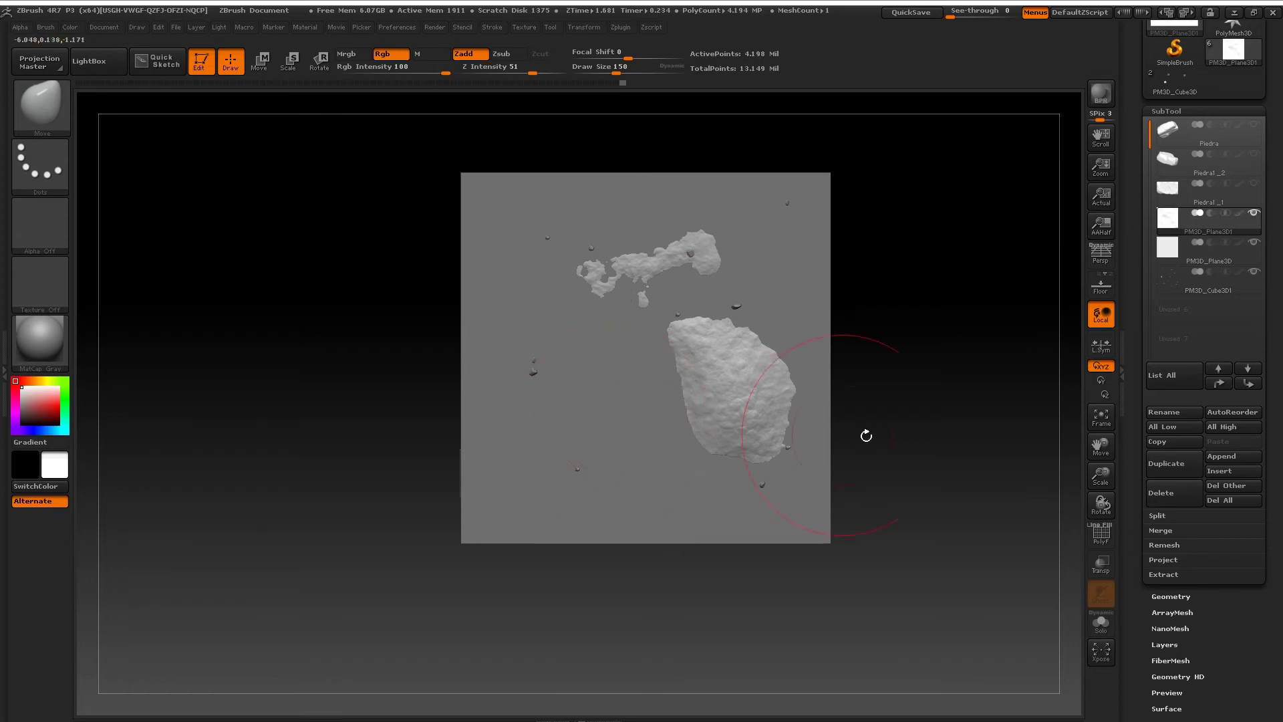
Step: Show the textured ground plane and the scattered rocks again
click(1254, 213)
mouse_move(627, 430)
mouse_down()
mouse_move(636, 415)
mouse_move(621, 419)
mouse_up()
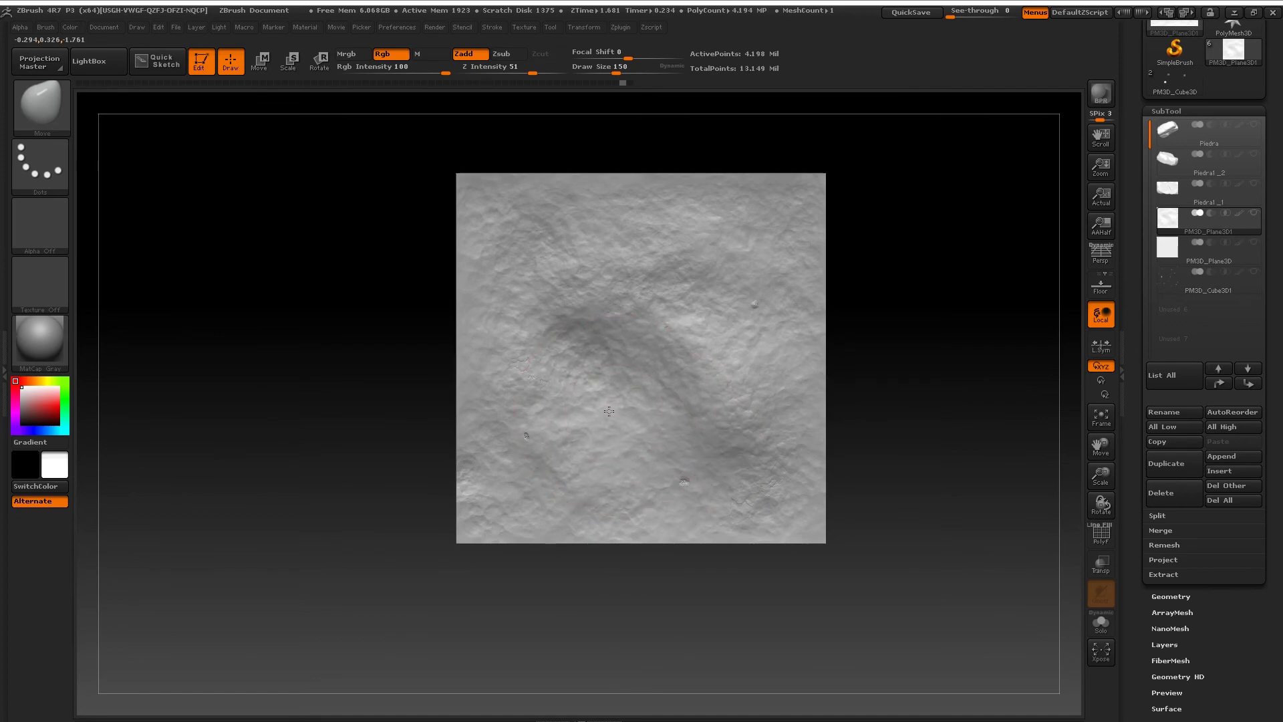
click(1254, 270)
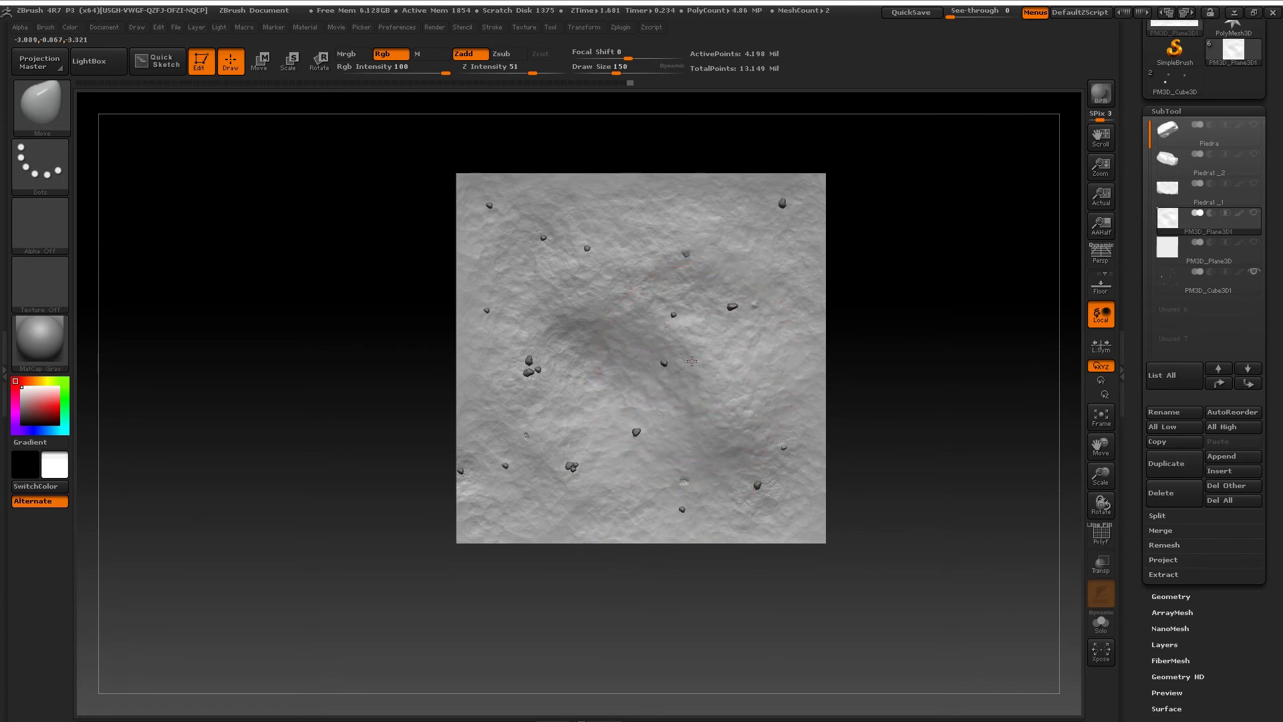
Step: Smooth the dark valley, then hide the sculpted ground and select the mound plane subtool
shift+drag(774, 344, 767, 415)
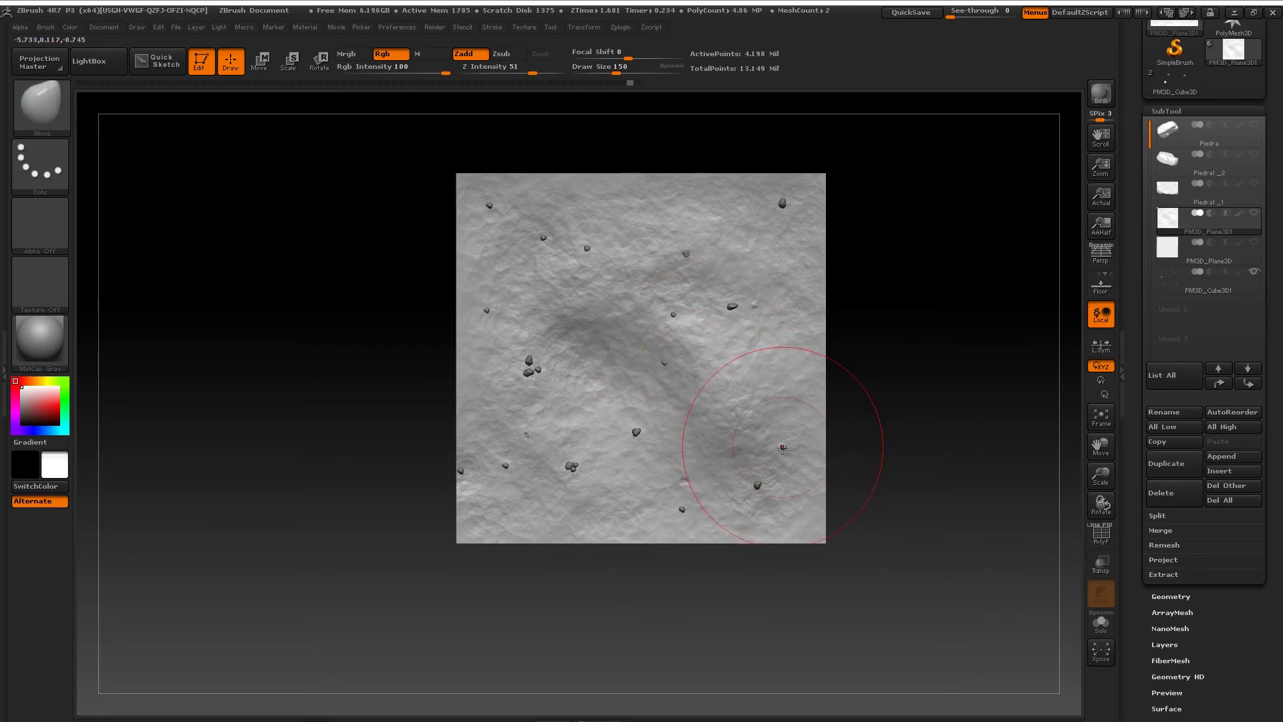
click(1255, 242)
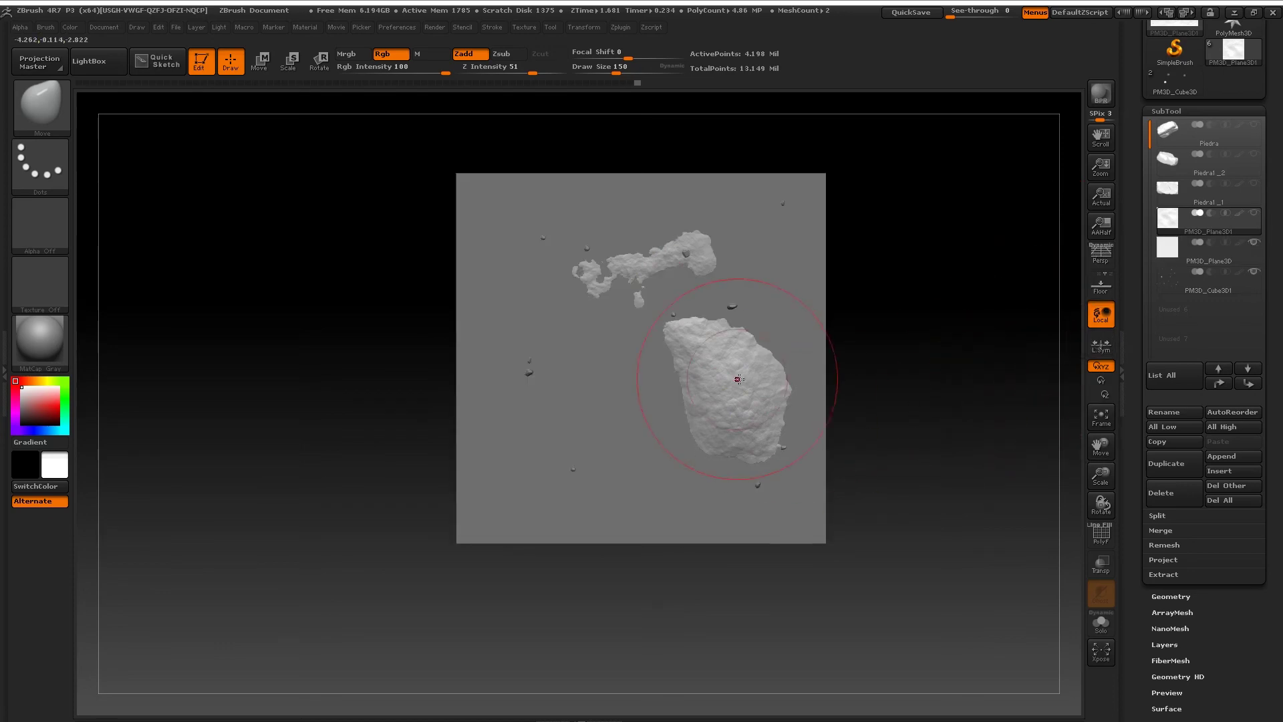
mouse_move(837, 375)
mouse_down()
mouse_move(812, 383)
mouse_move(1033, 311)
mouse_up()
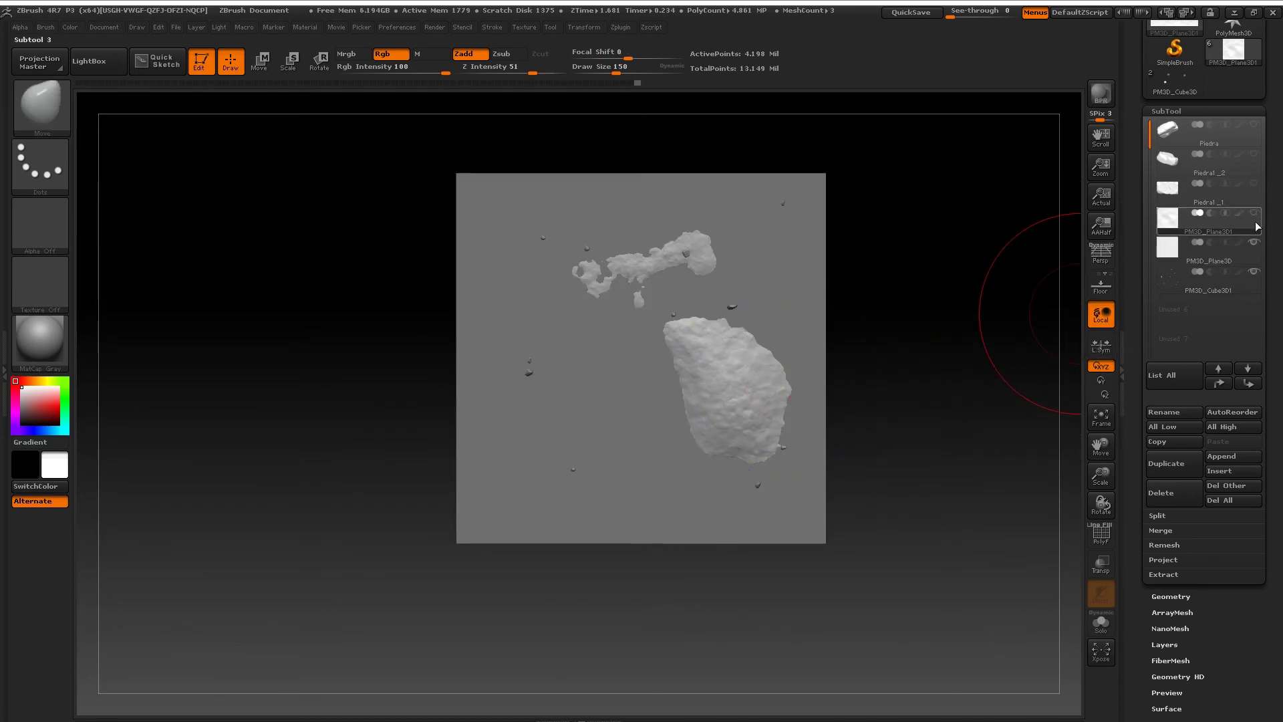
mouse_move(1208, 219)
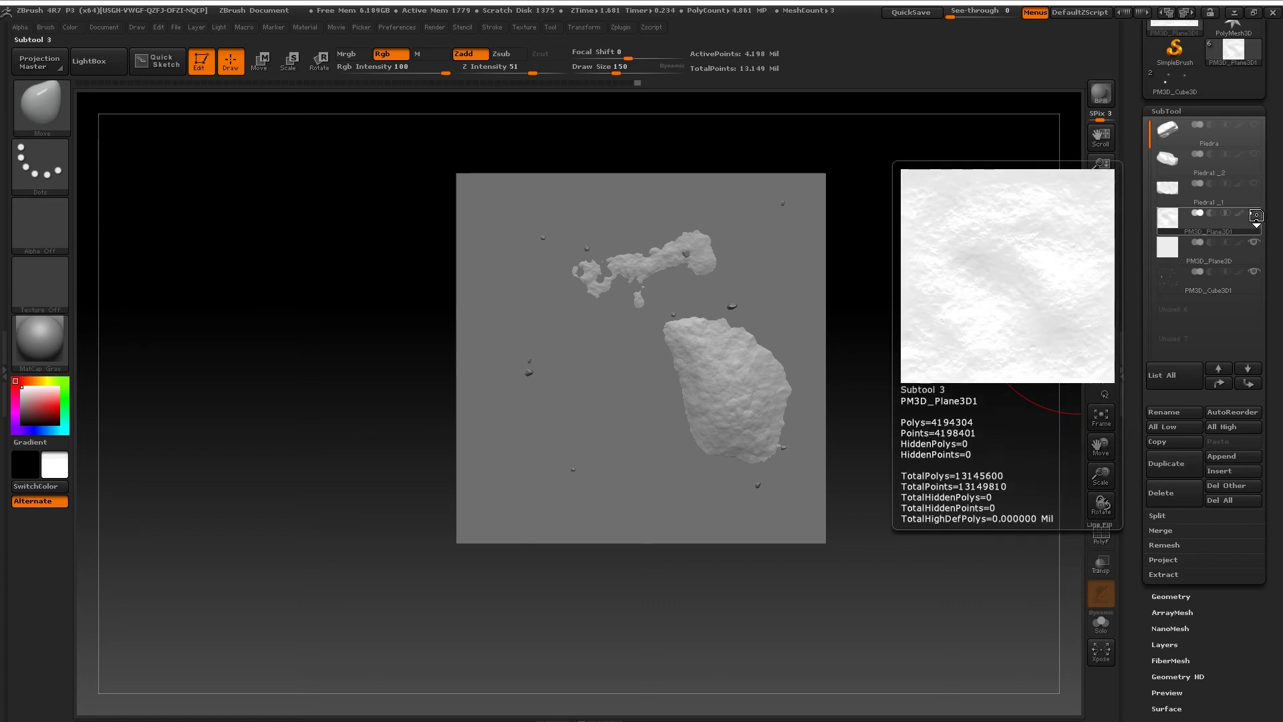
click(1256, 258)
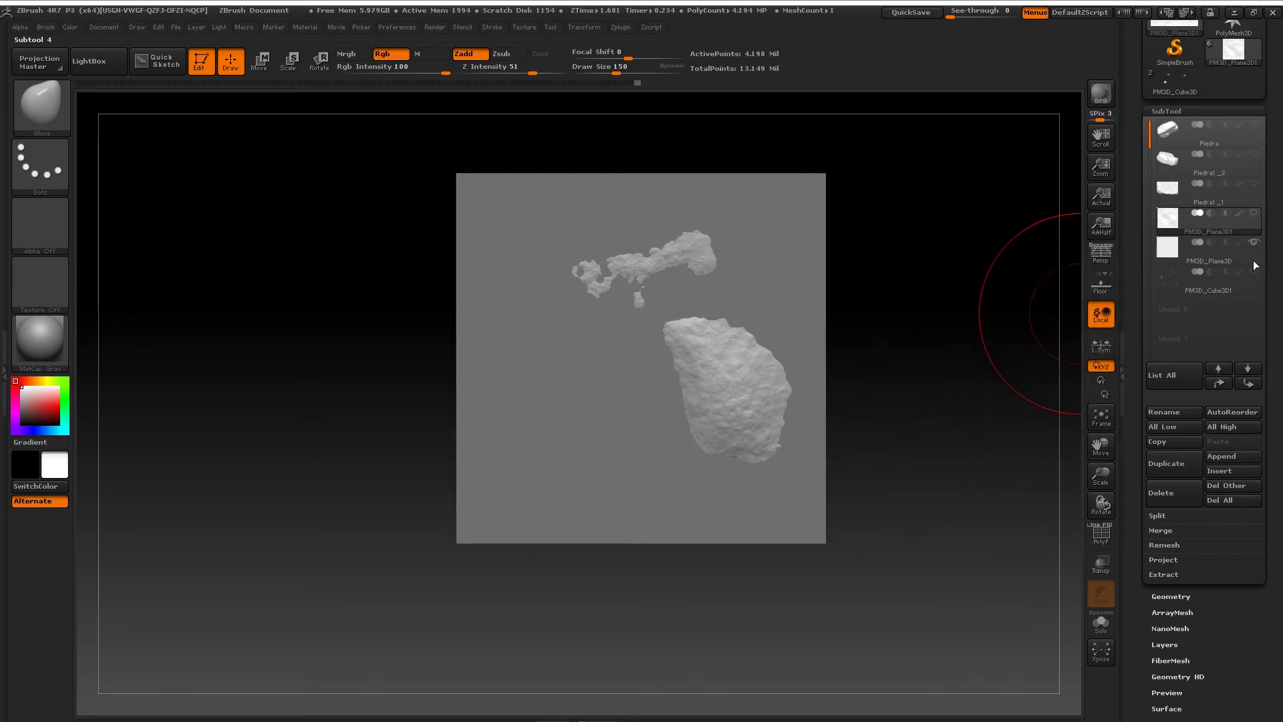
Step: Turn on the Piedra subtool and the PM3D_Plane3D ground to show three stone blocks
click(1256, 156)
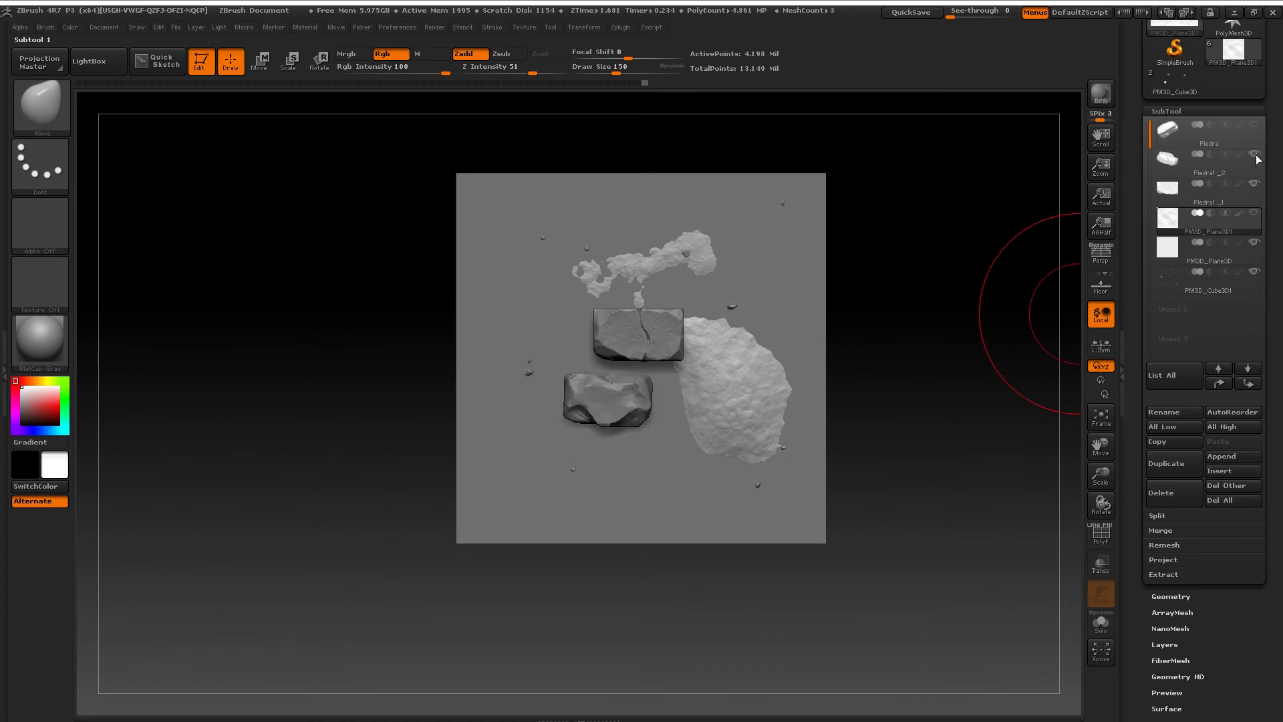
click(1255, 126)
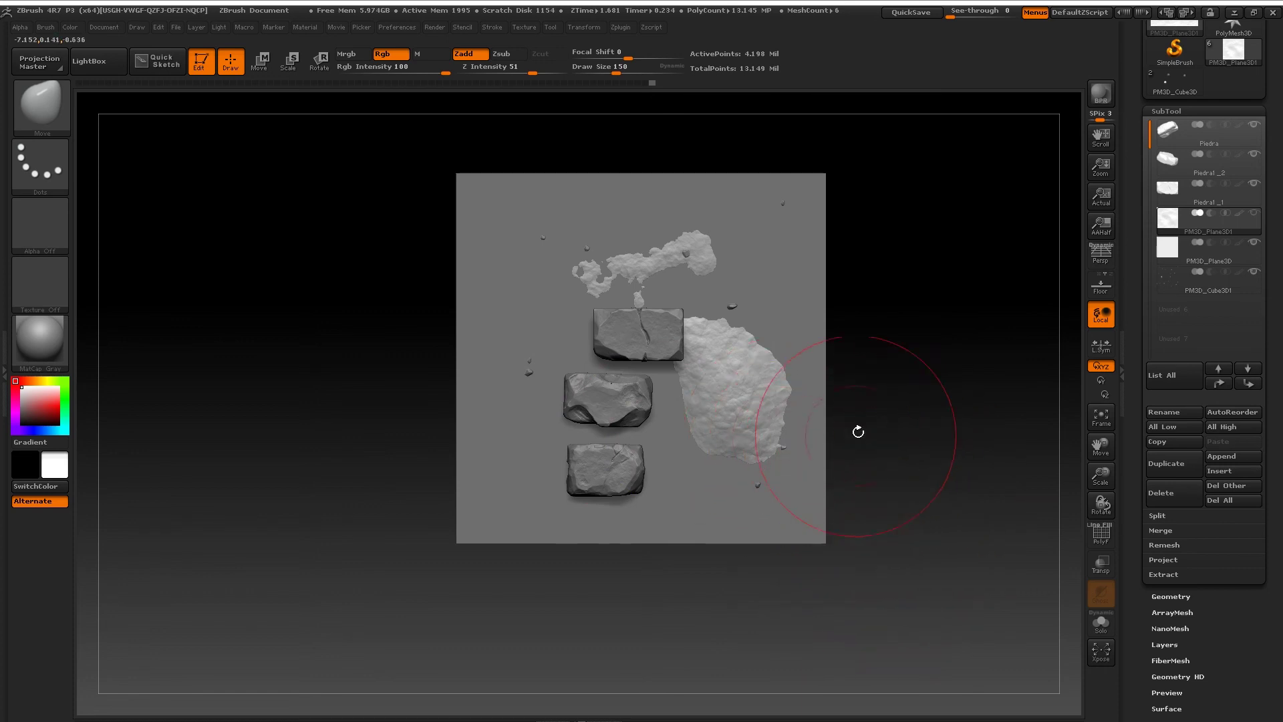
click(1253, 245)
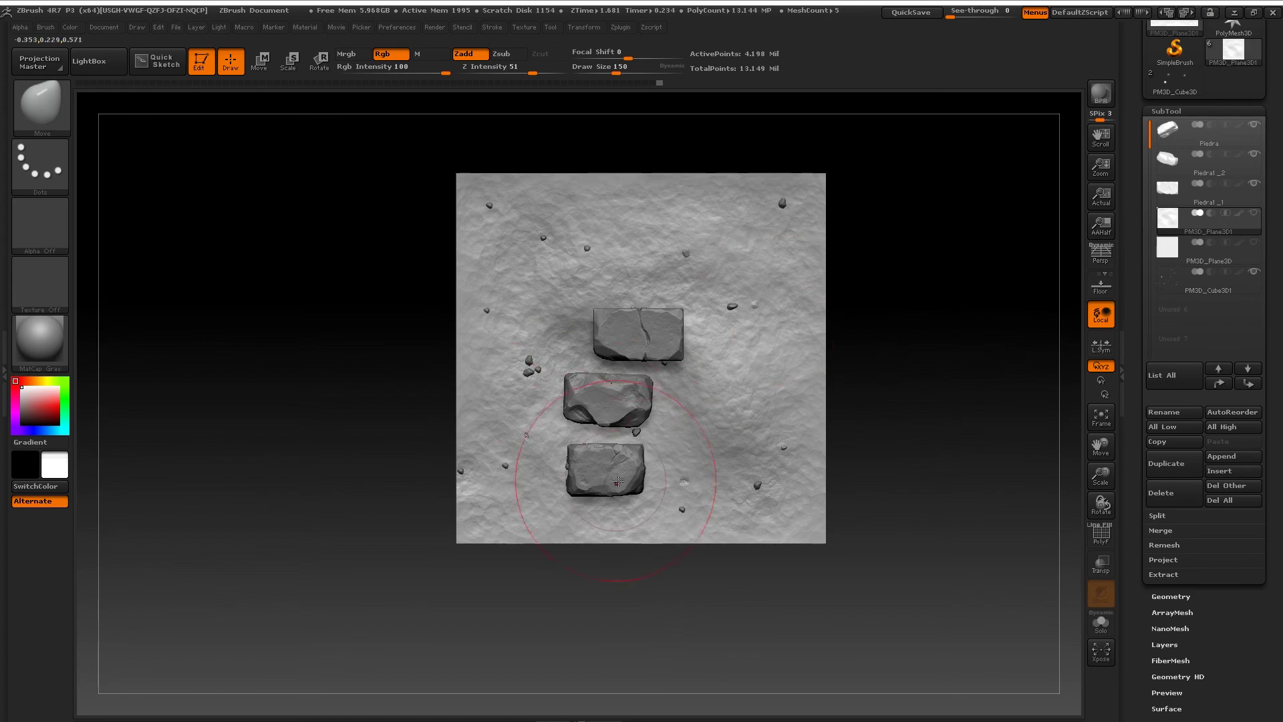